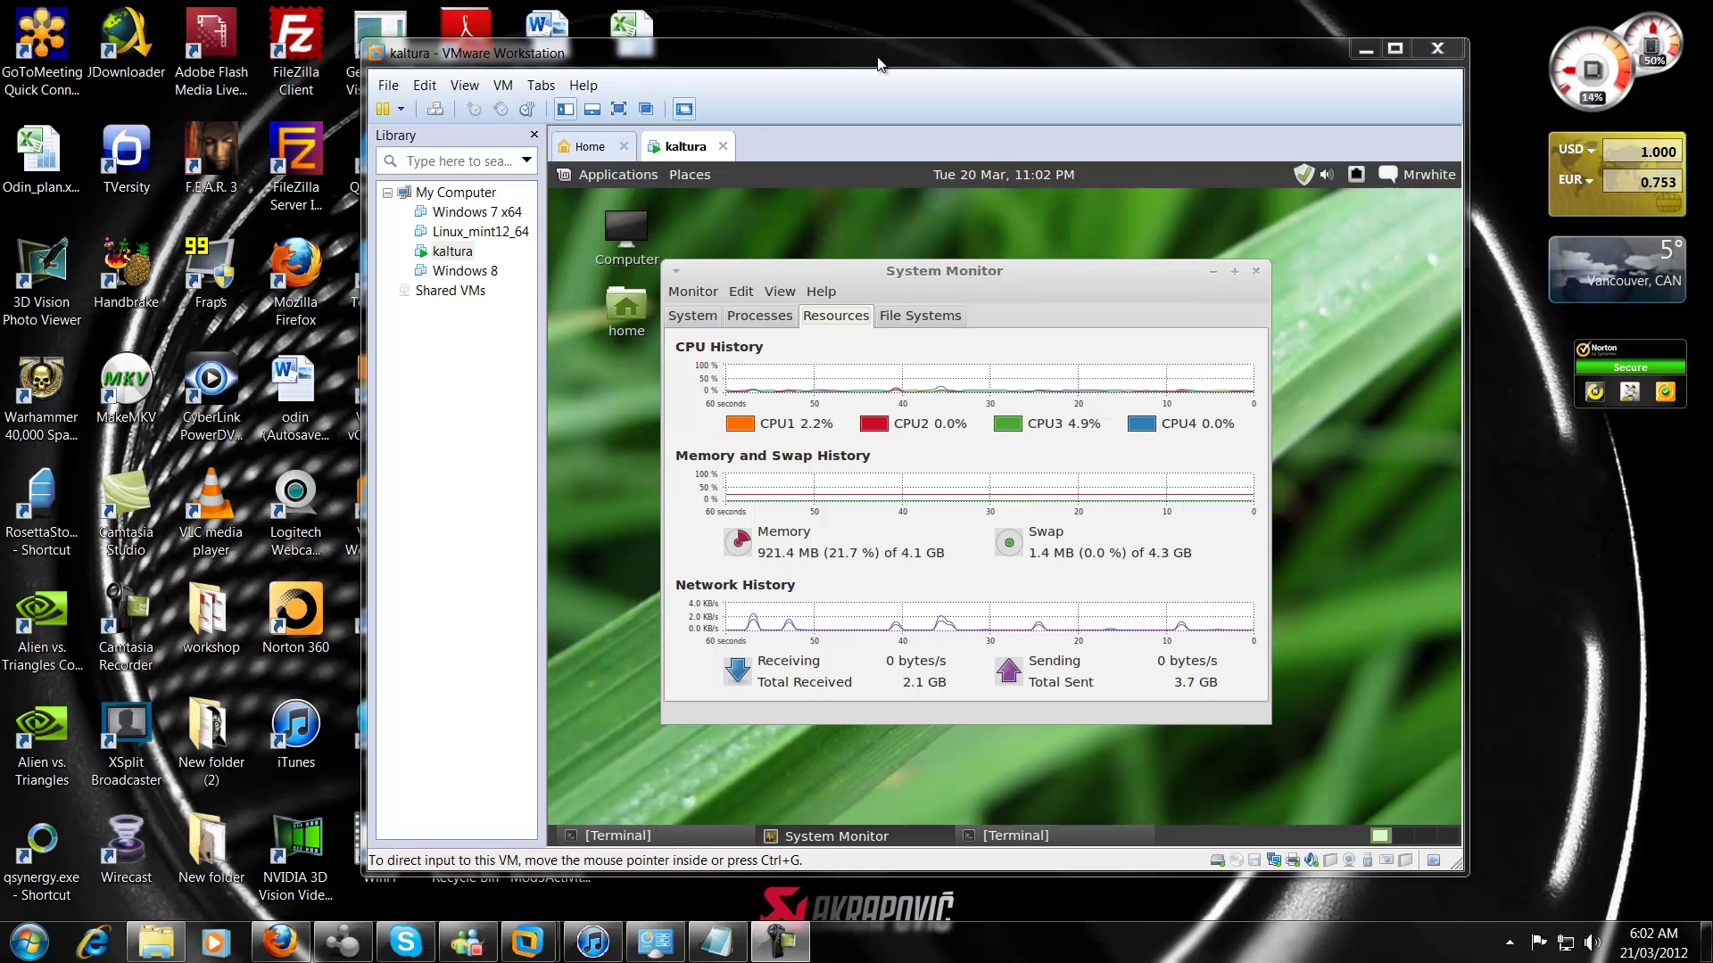
# Bring the Firefox window showing the corp.kaltura.com homepage to the front
pyautogui.click(301, 937)
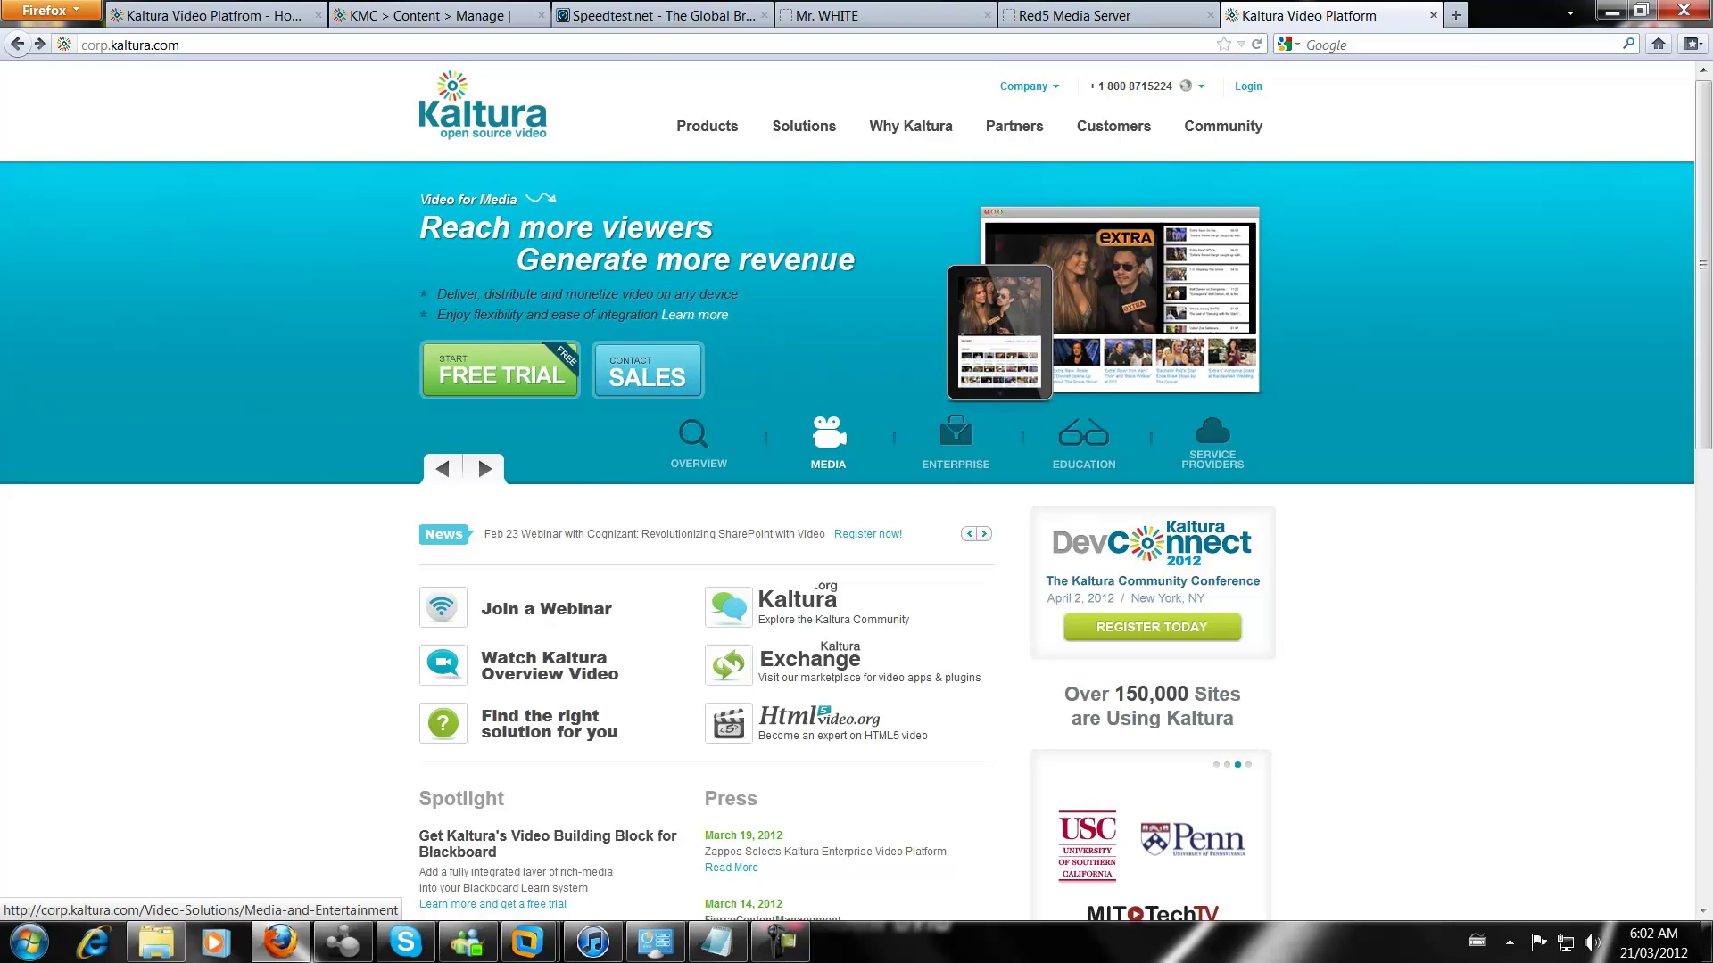
# In the KMC tab, show Settings > Transcoding Settings with the default transcoding flavors
pyautogui.click(410, 15)
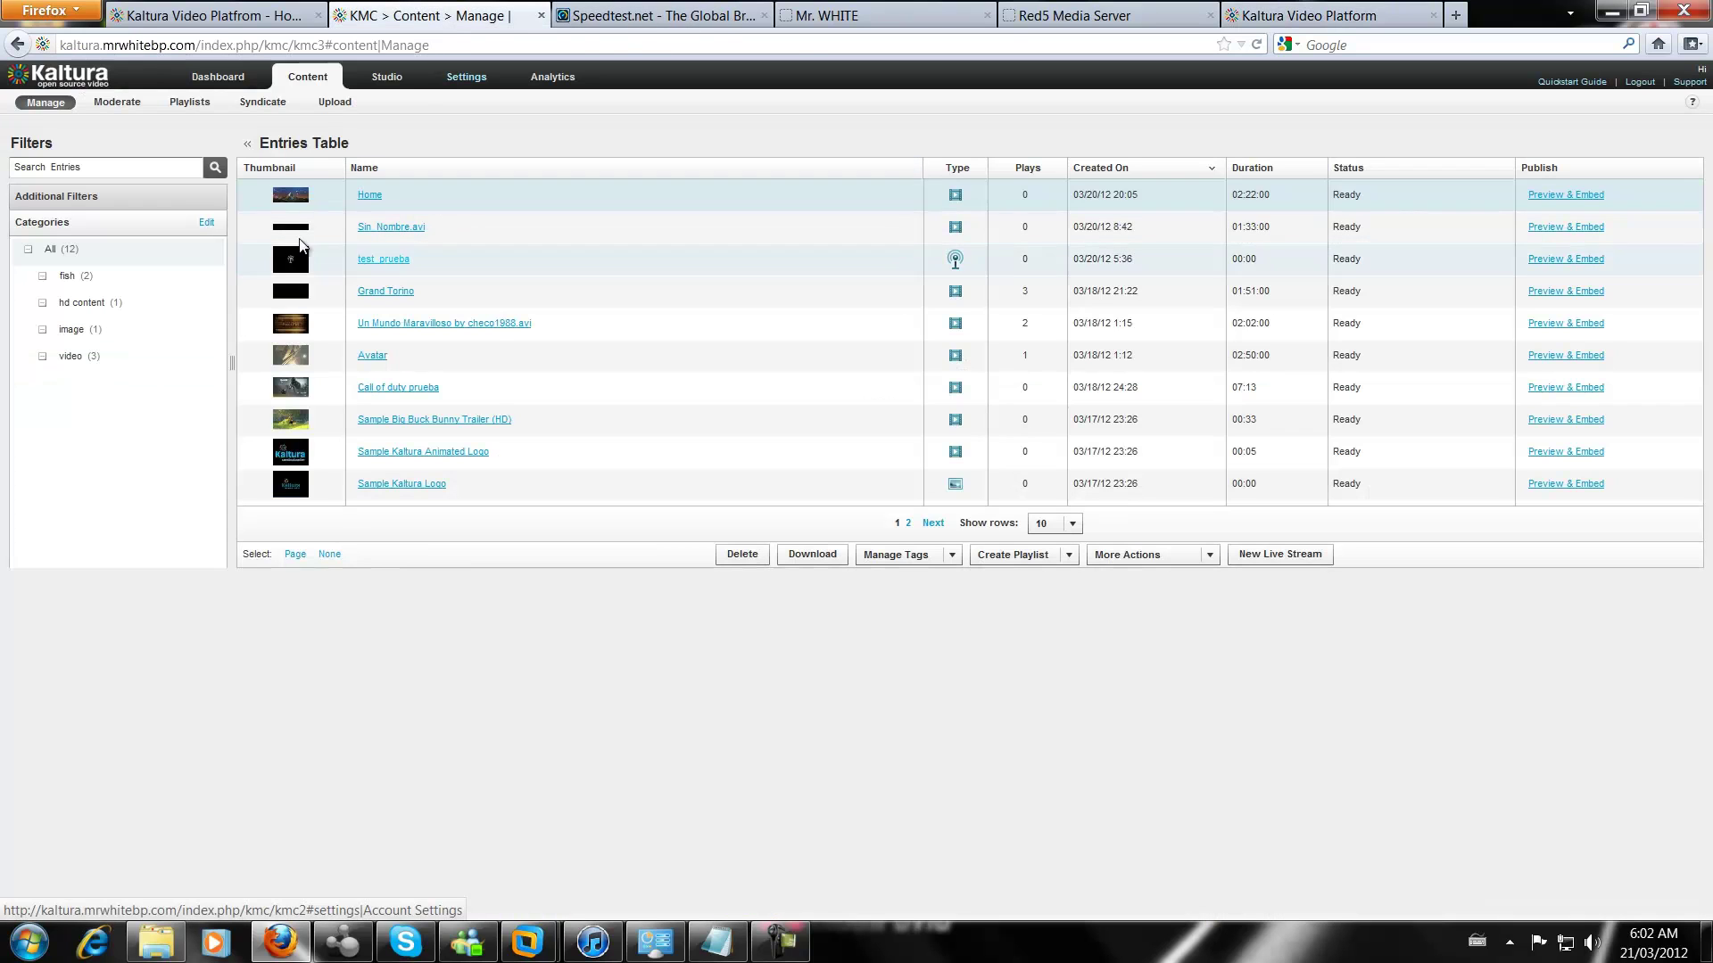
pyautogui.click(466, 78)
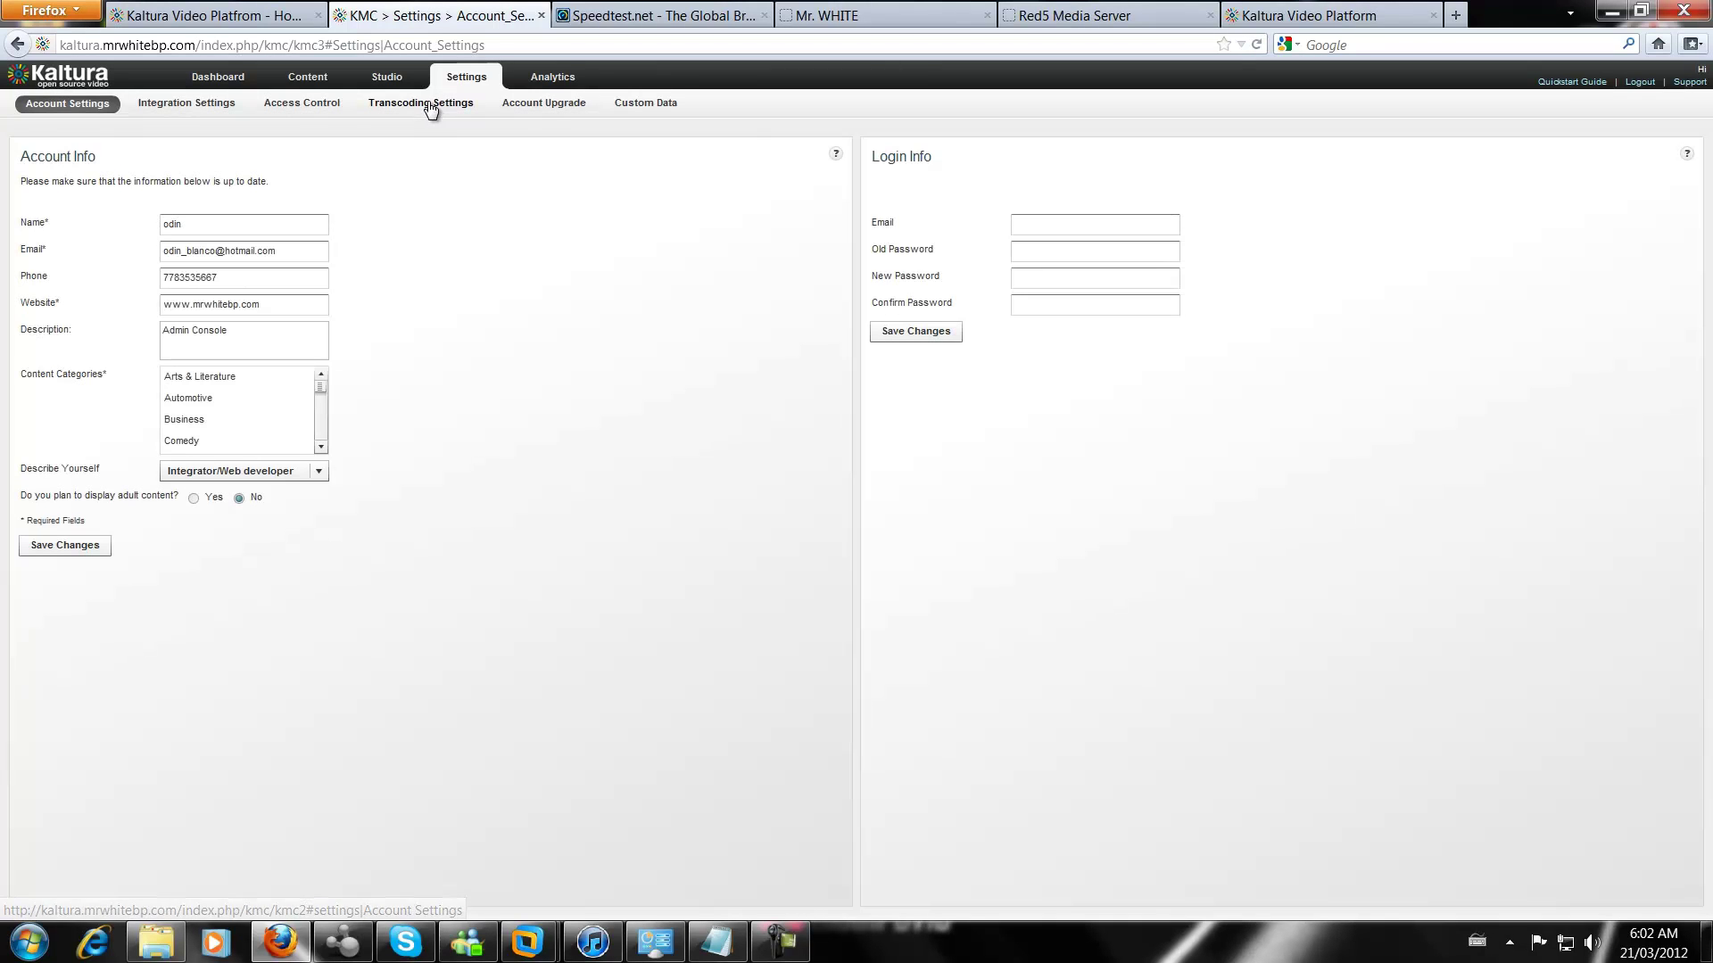
pyautogui.click(412, 105)
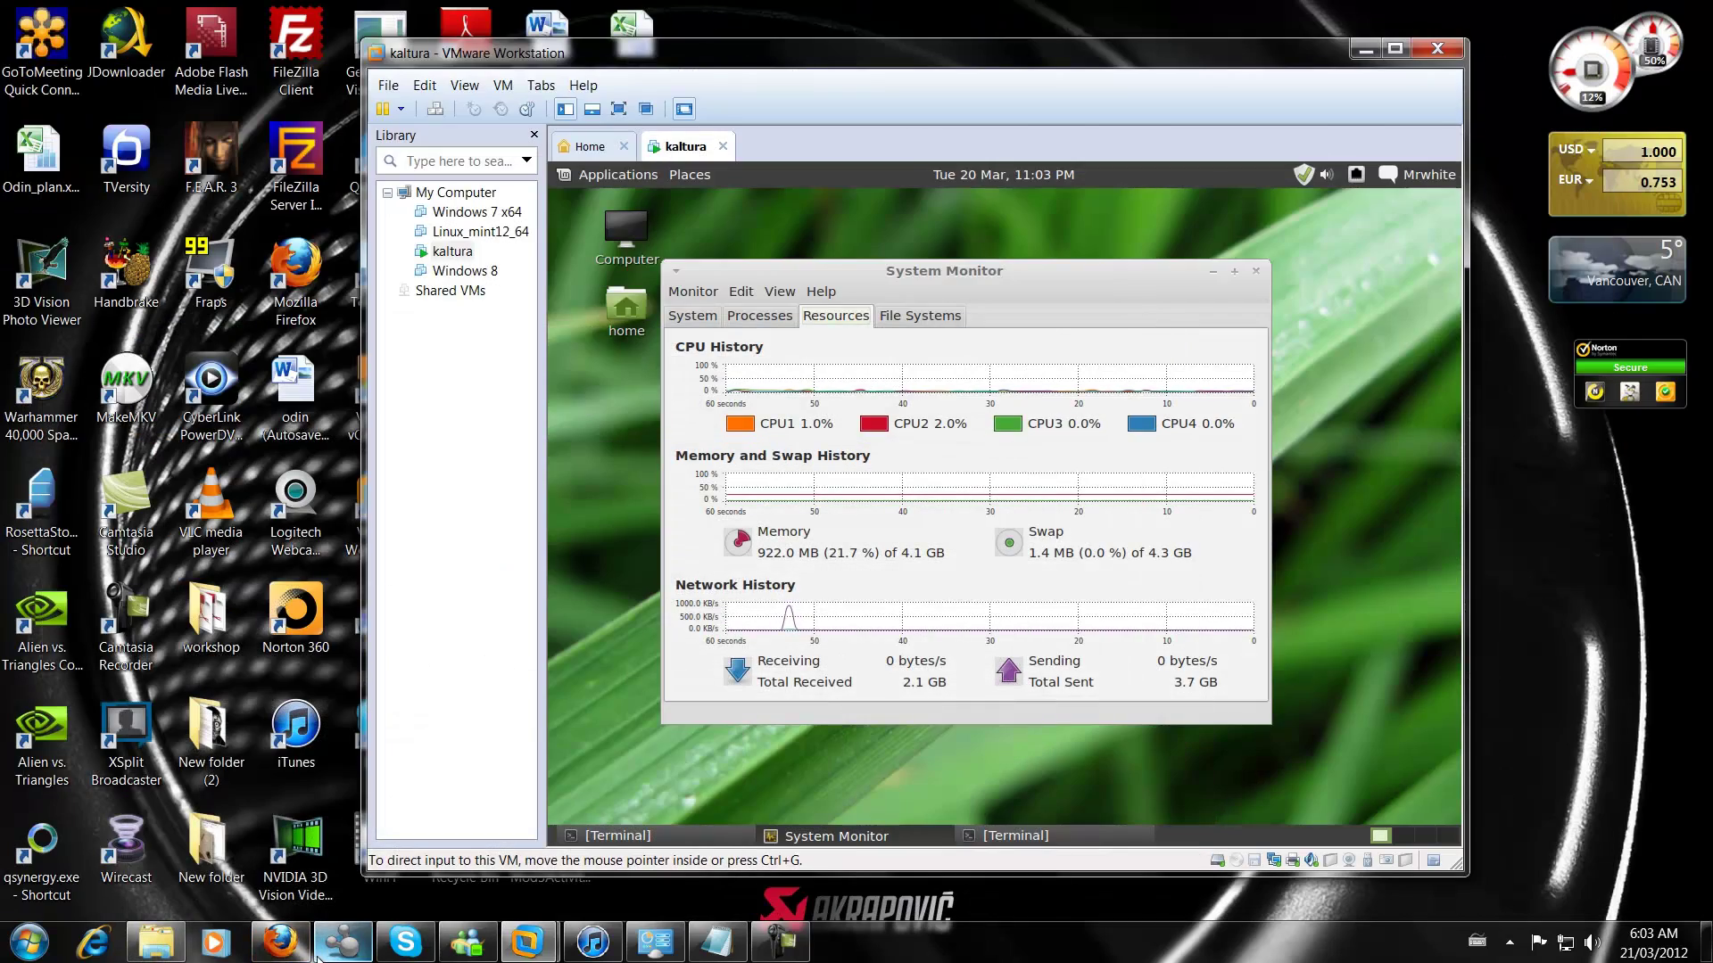
pyautogui.click(283, 944)
pyautogui.click(1110, 16)
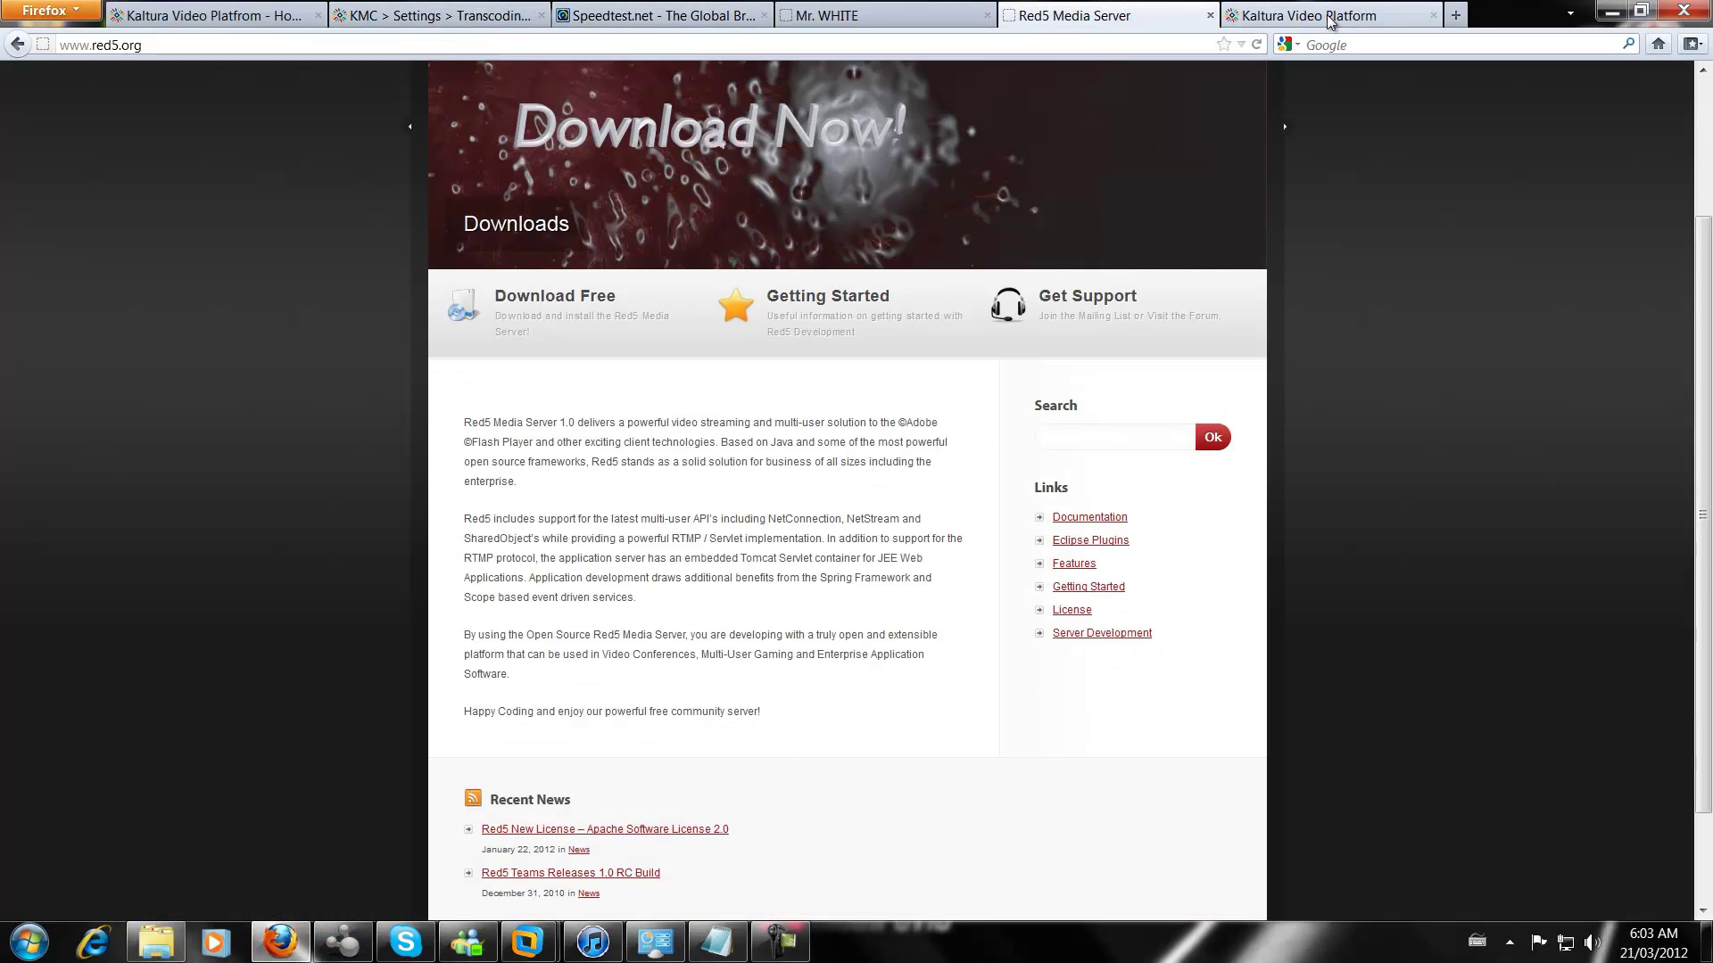
pyautogui.click(1325, 16)
pyautogui.click(1456, 15)
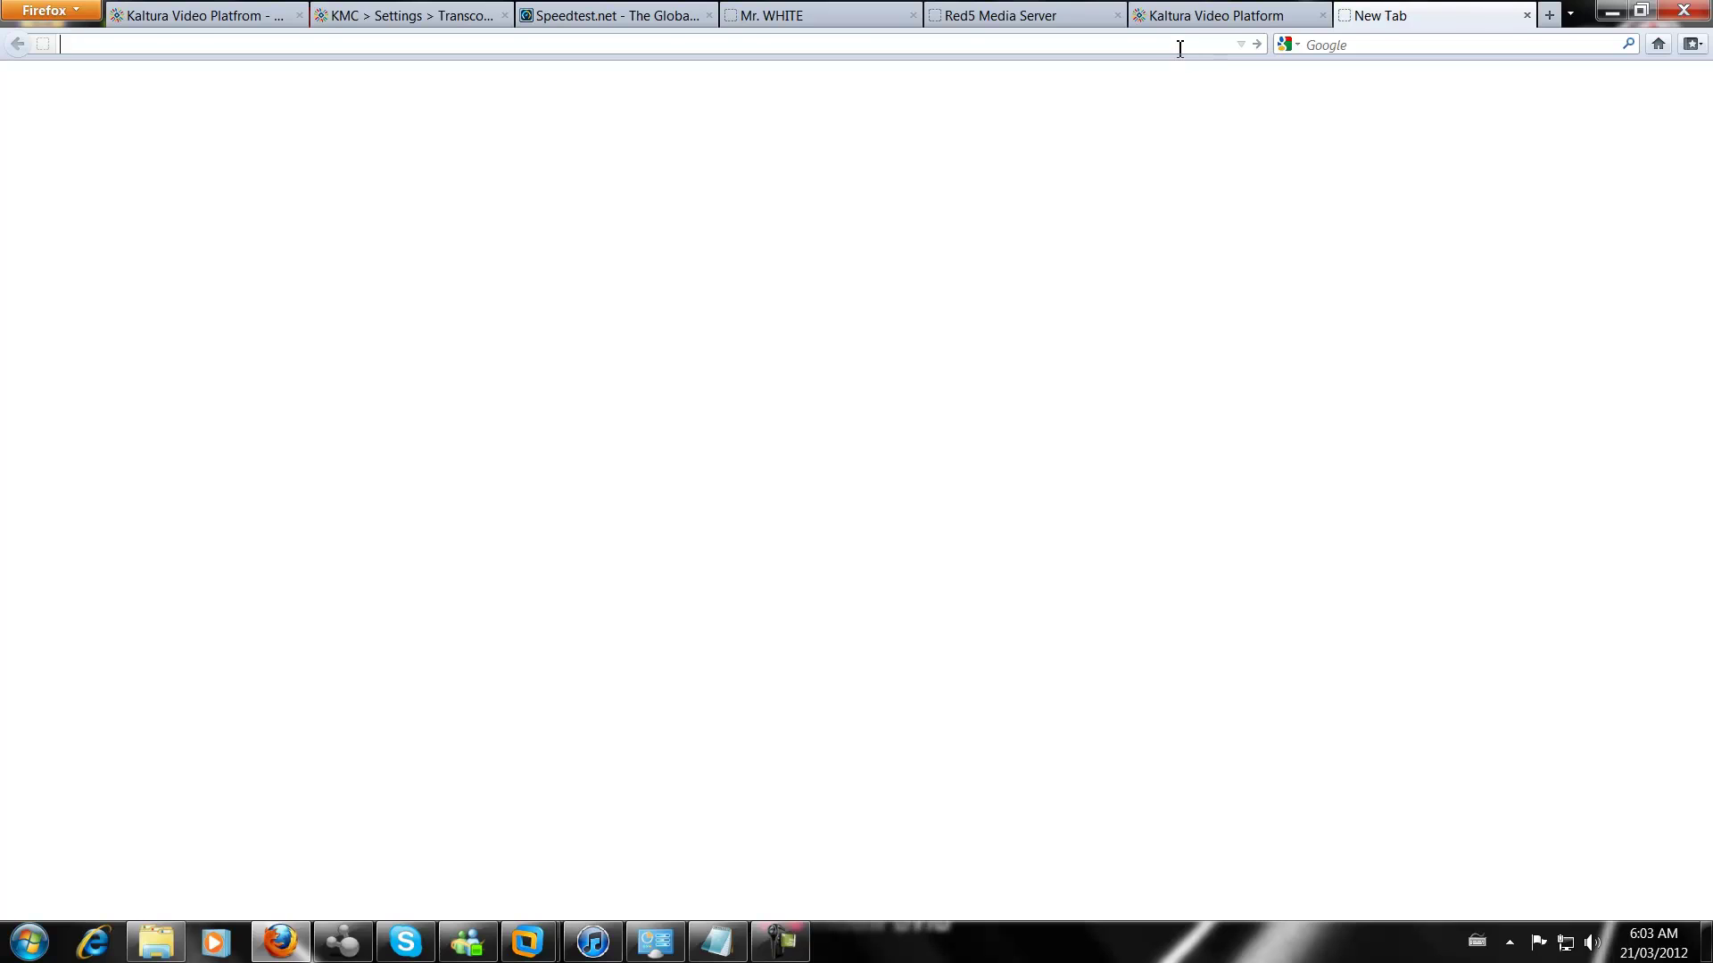
pyautogui.write('www.youtube.com')
pyautogui.press('Return')
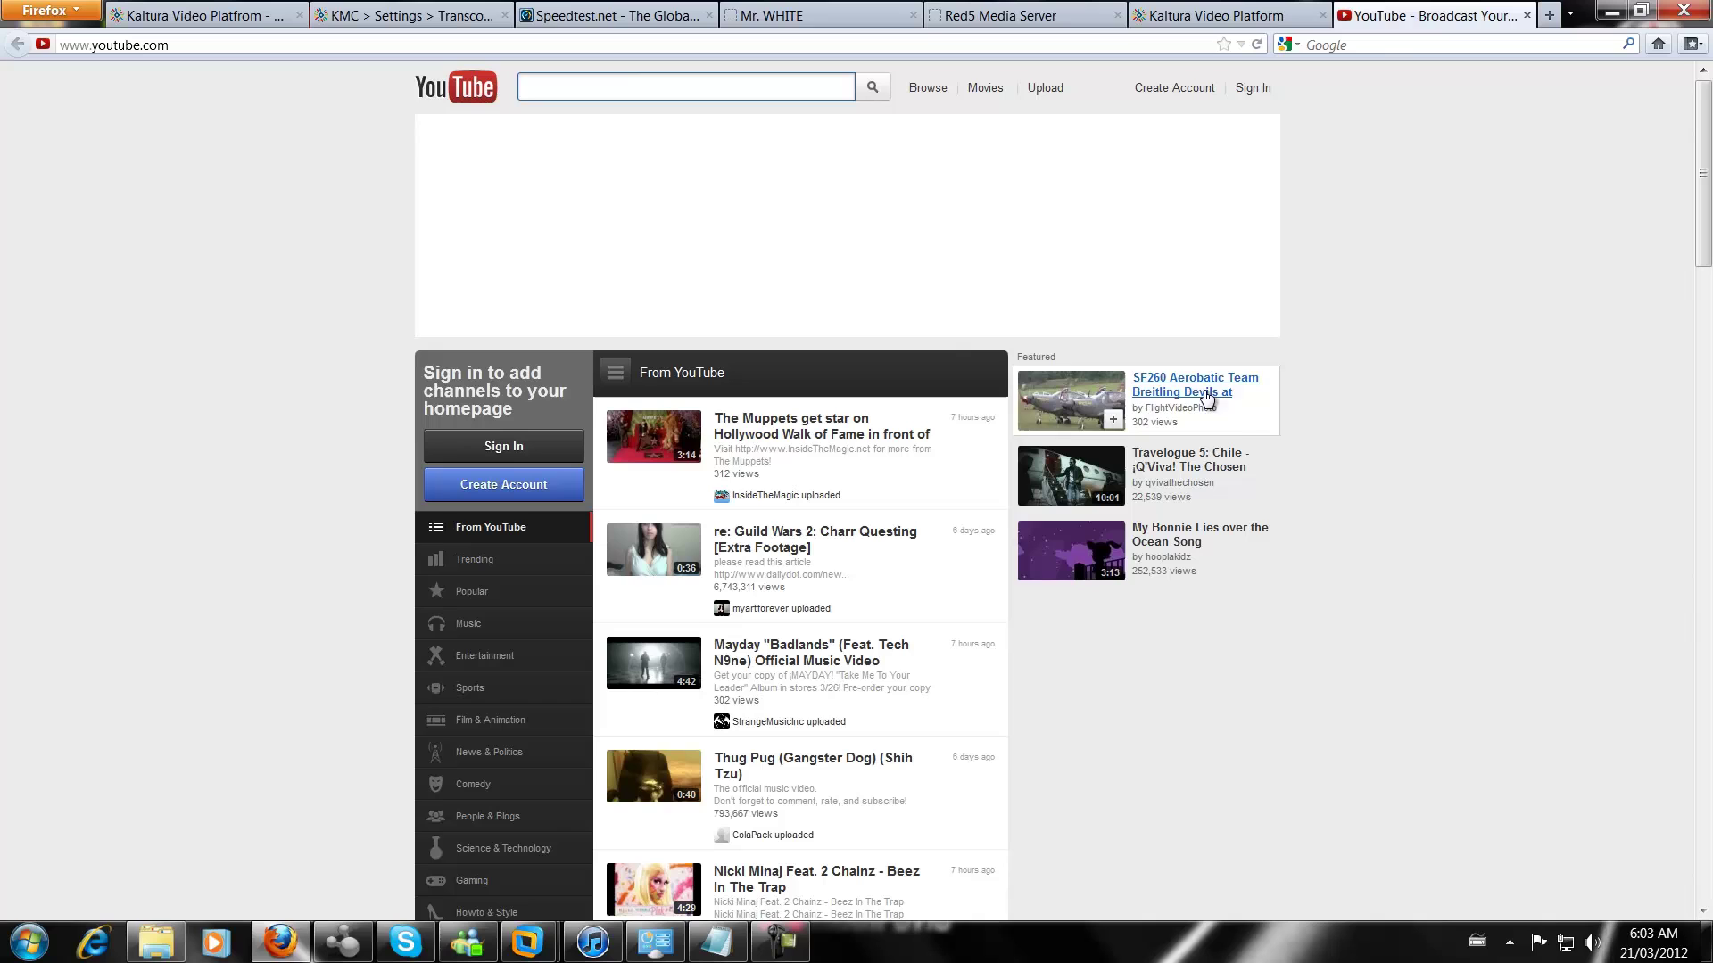
# Play the Muppets Walk of Fame video, pause it and show its quality choices
pyautogui.click(736, 212)
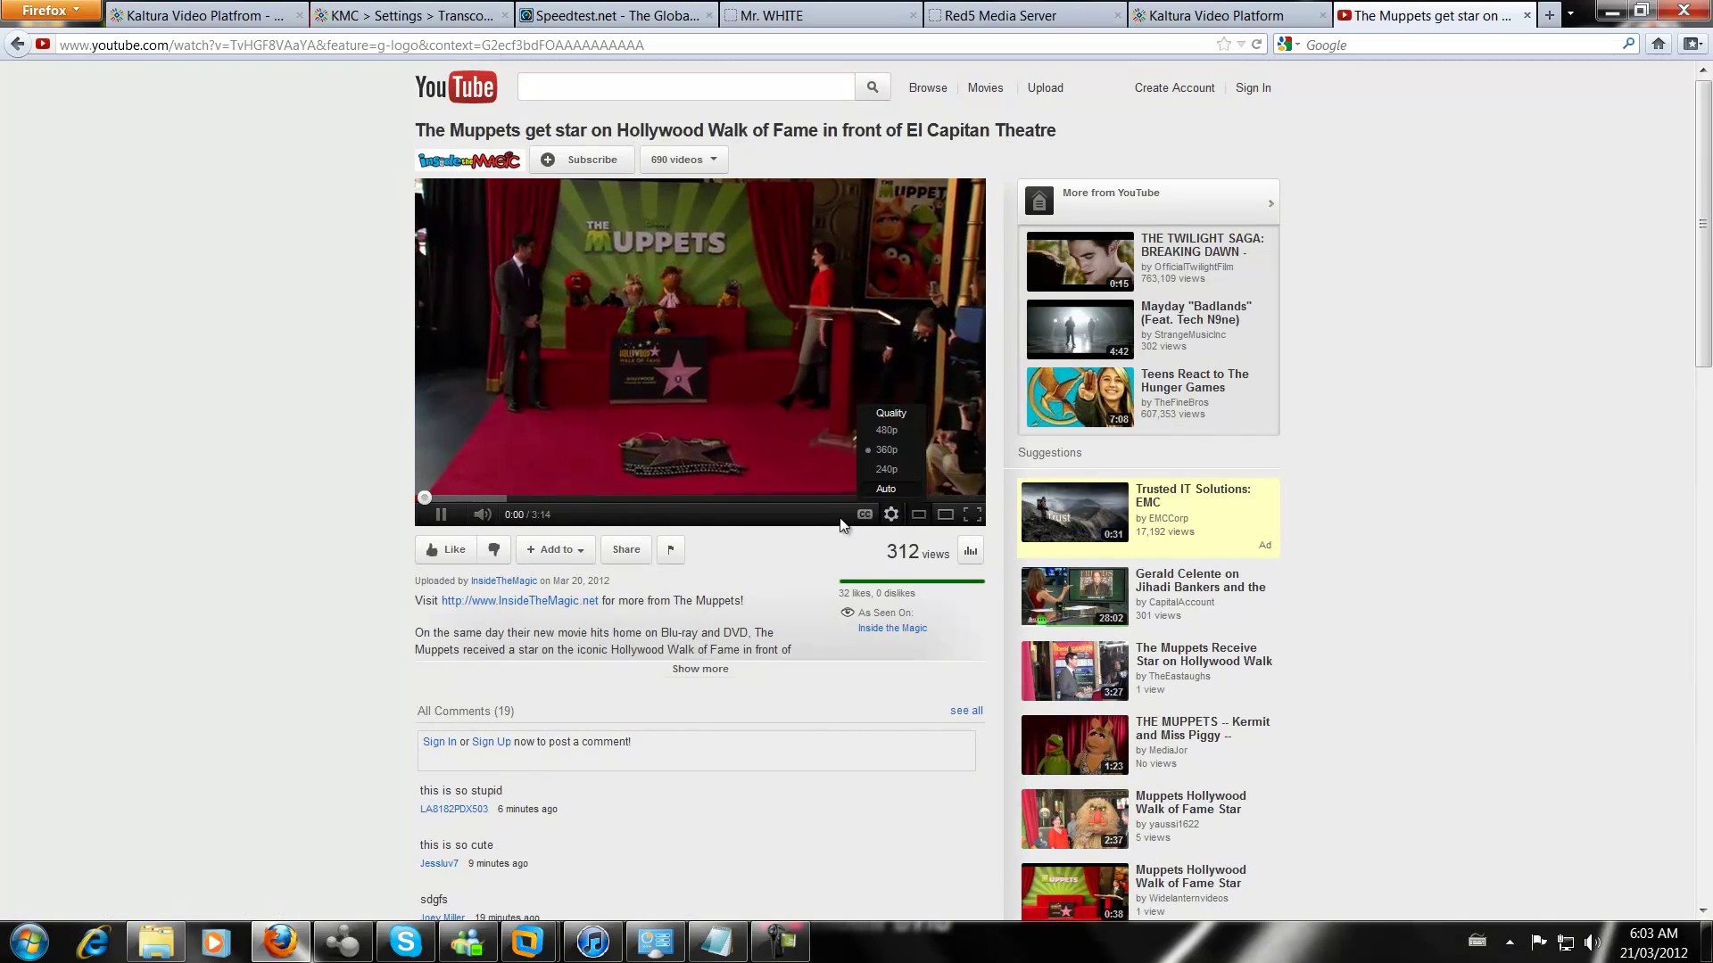
pyautogui.click(440, 515)
pyautogui.click(890, 515)
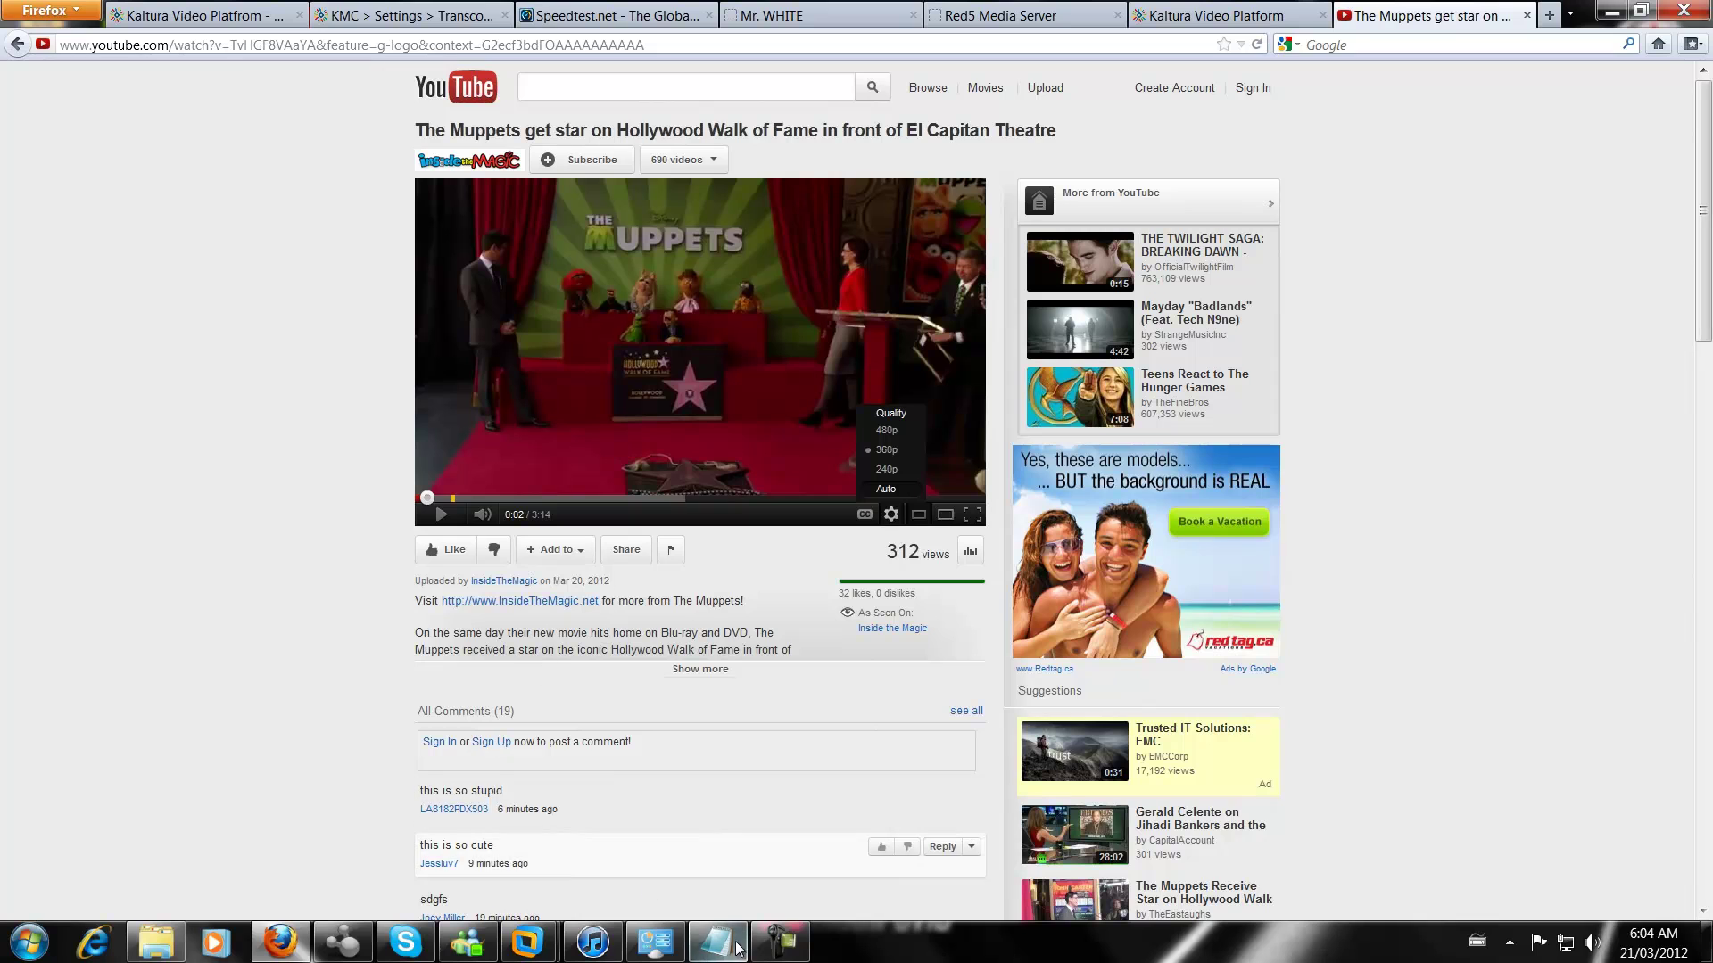
# Show the kaltura VM's File Systems tab: /dev/sda2 with 40.8 GB used of 1.8 TiB
pyautogui.moveTo(527, 941)
pyautogui.click(667, 769)
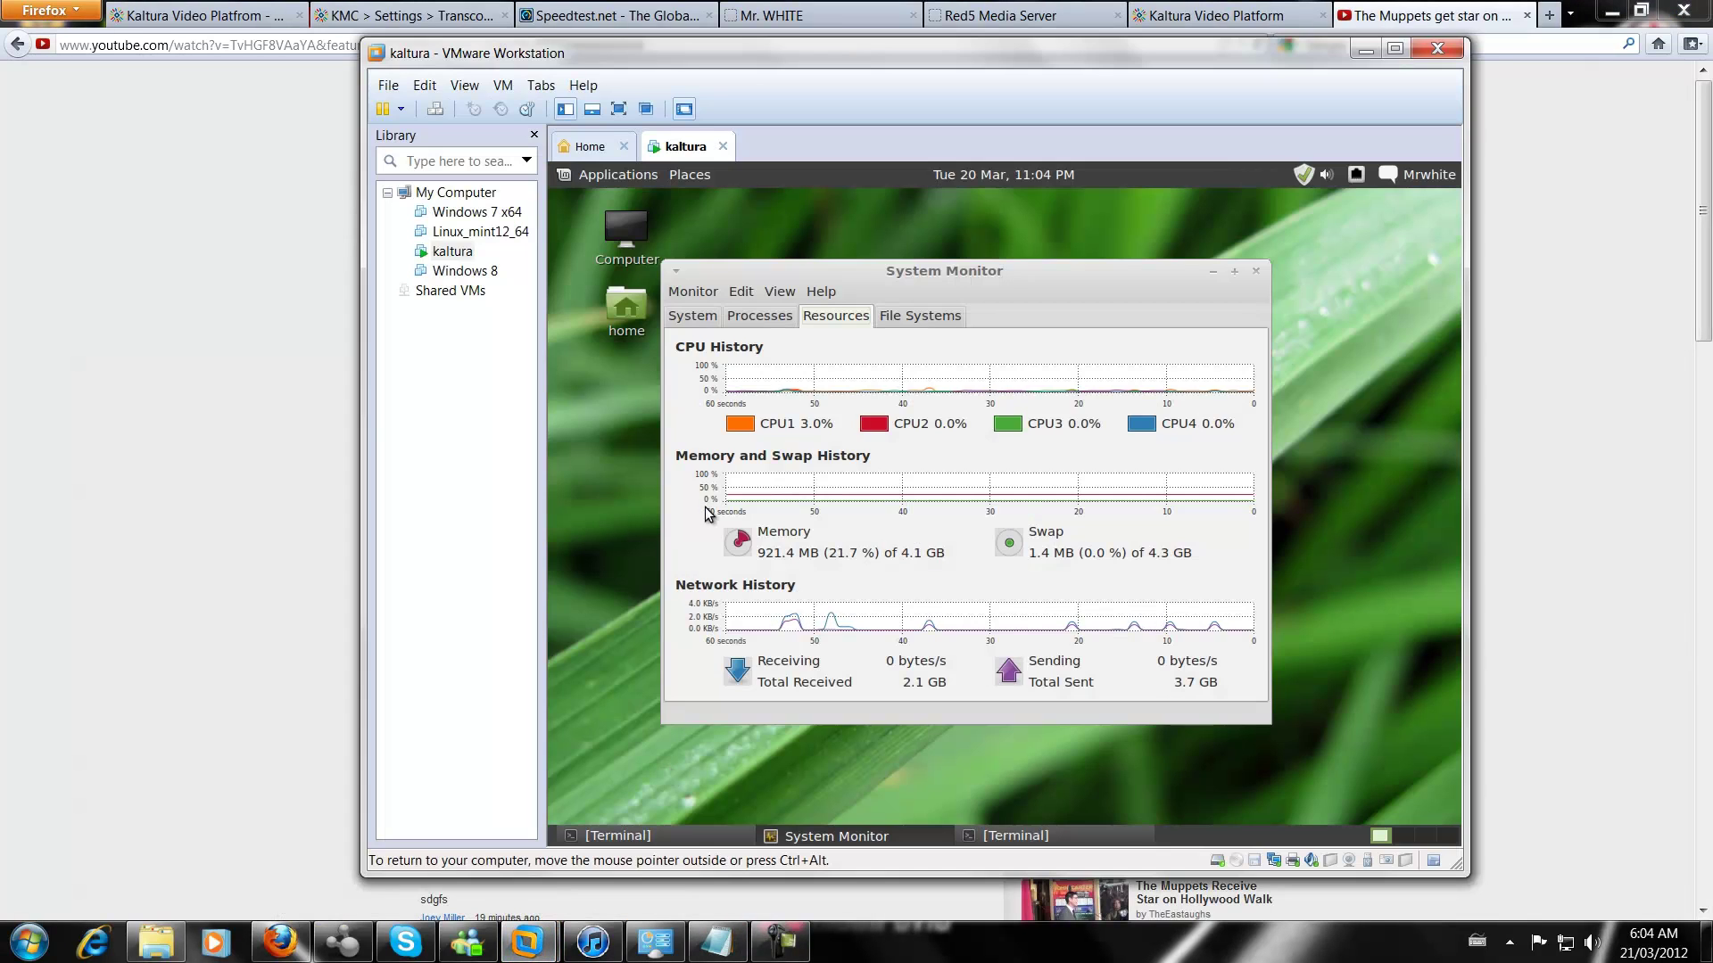
pyautogui.click(606, 148)
pyautogui.click(682, 150)
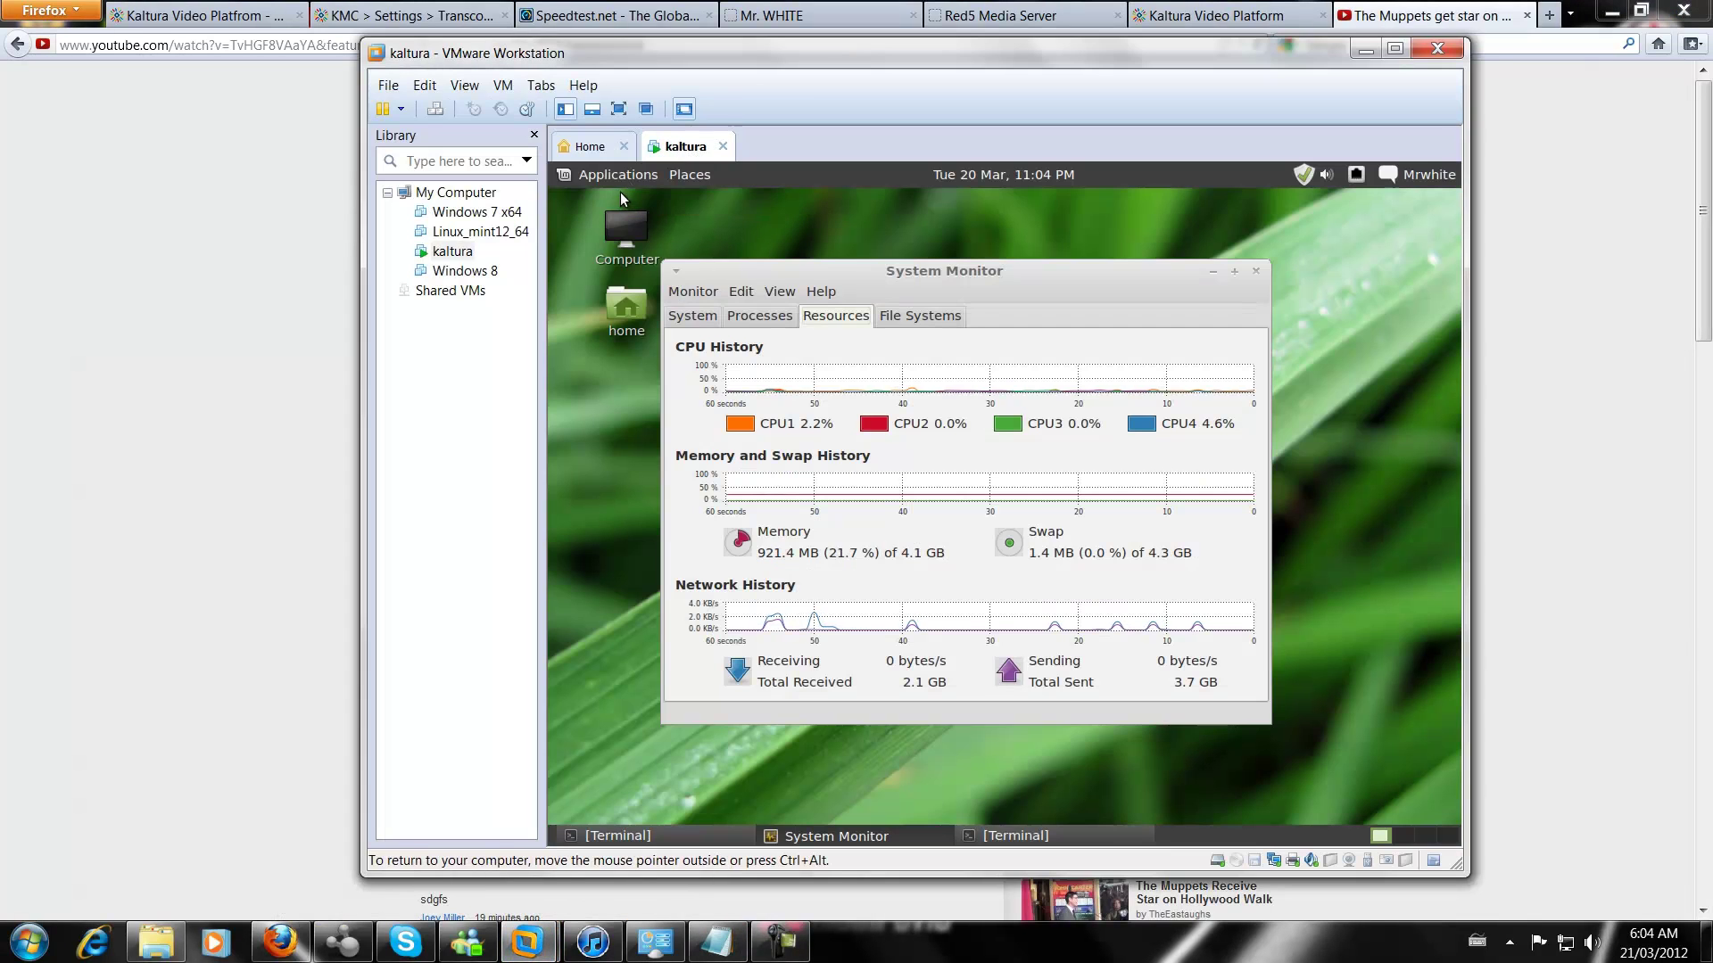
pyautogui.click(891, 317)
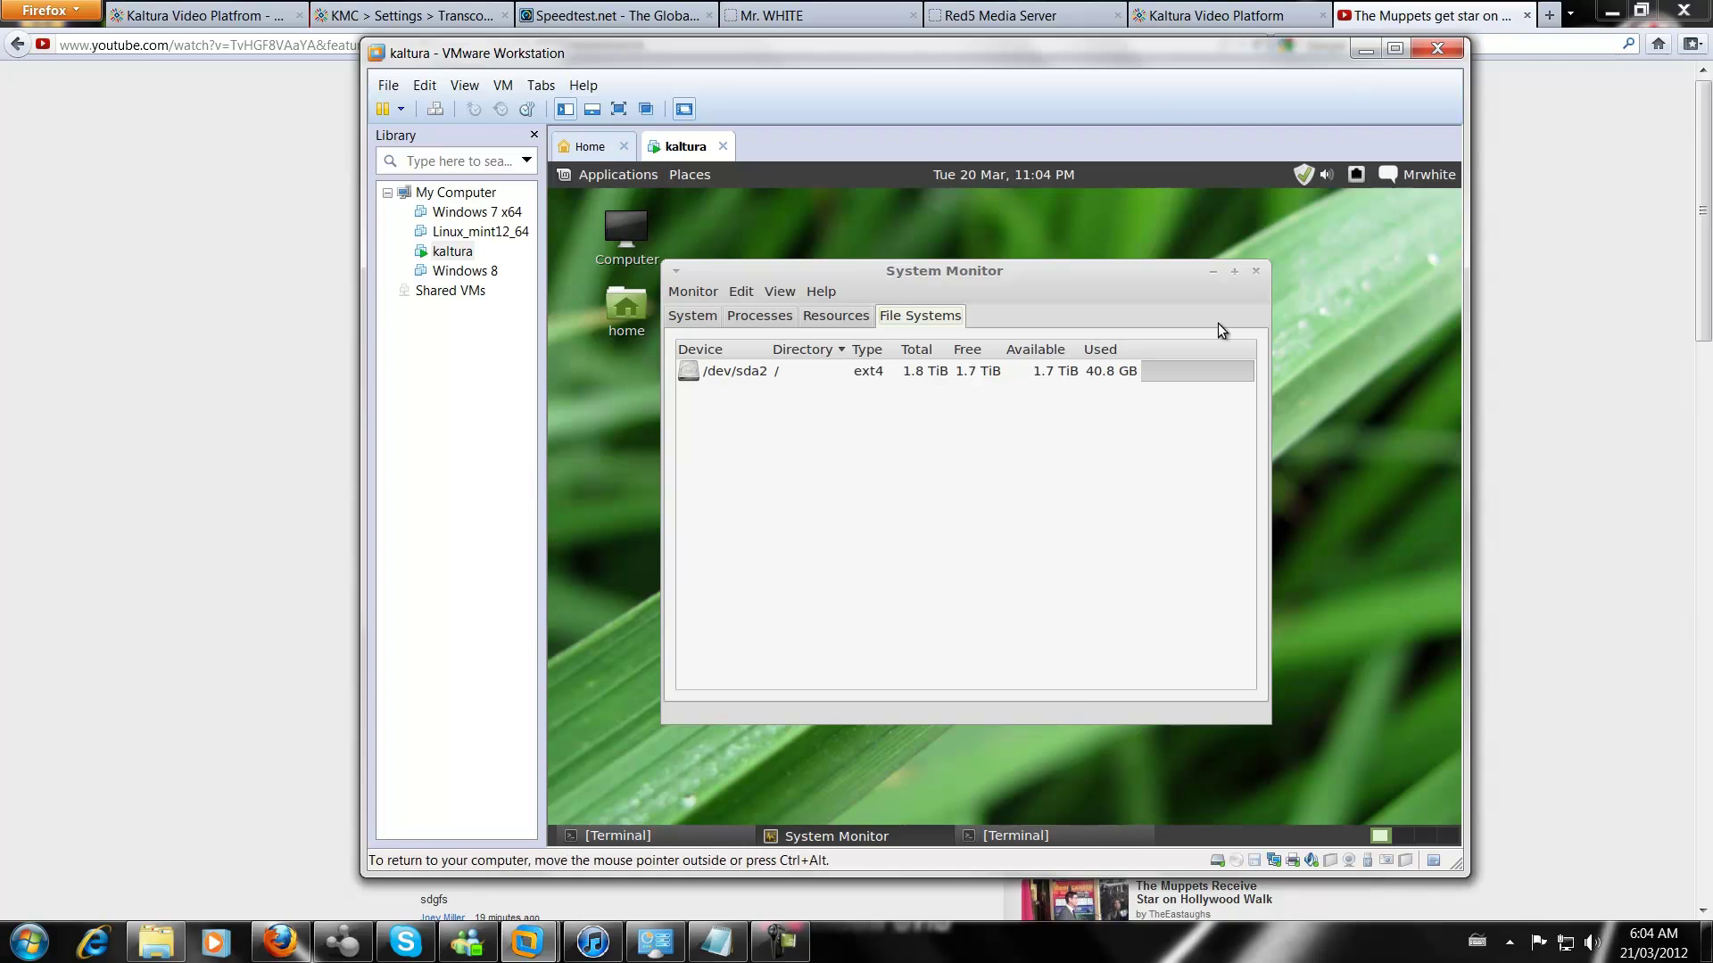
# Minimize VMware and show the Kaltura Video Platform tab in Firefox
pyautogui.click(1366, 51)
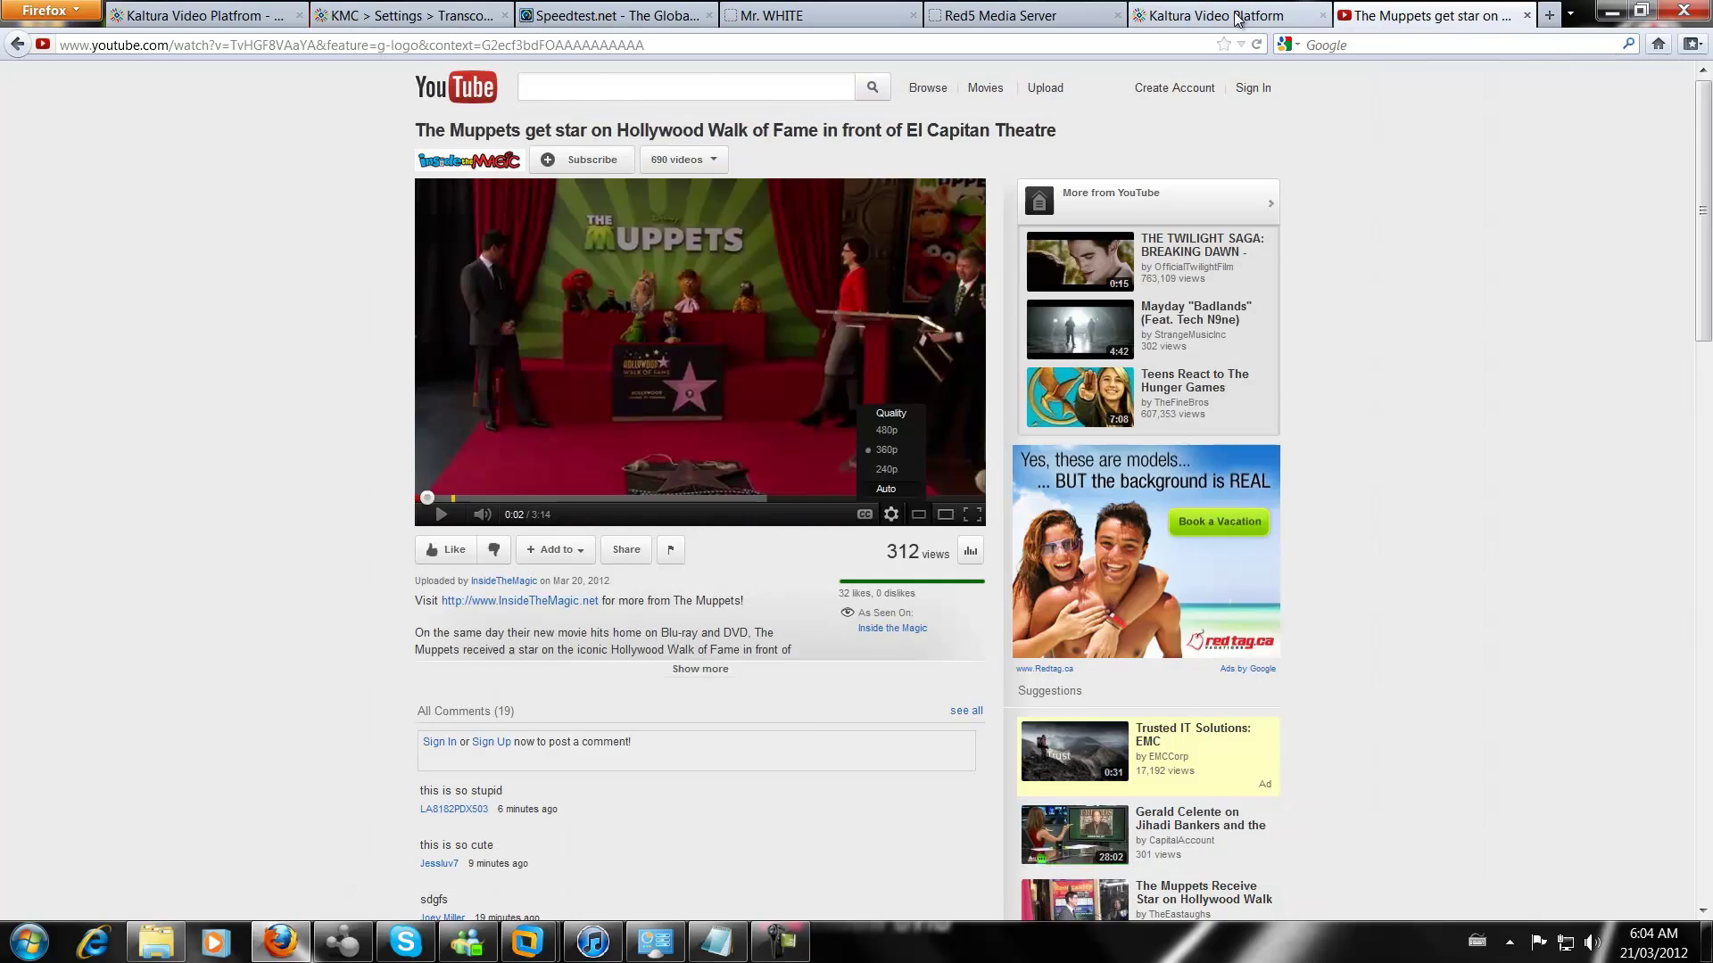
pyautogui.click(1195, 15)
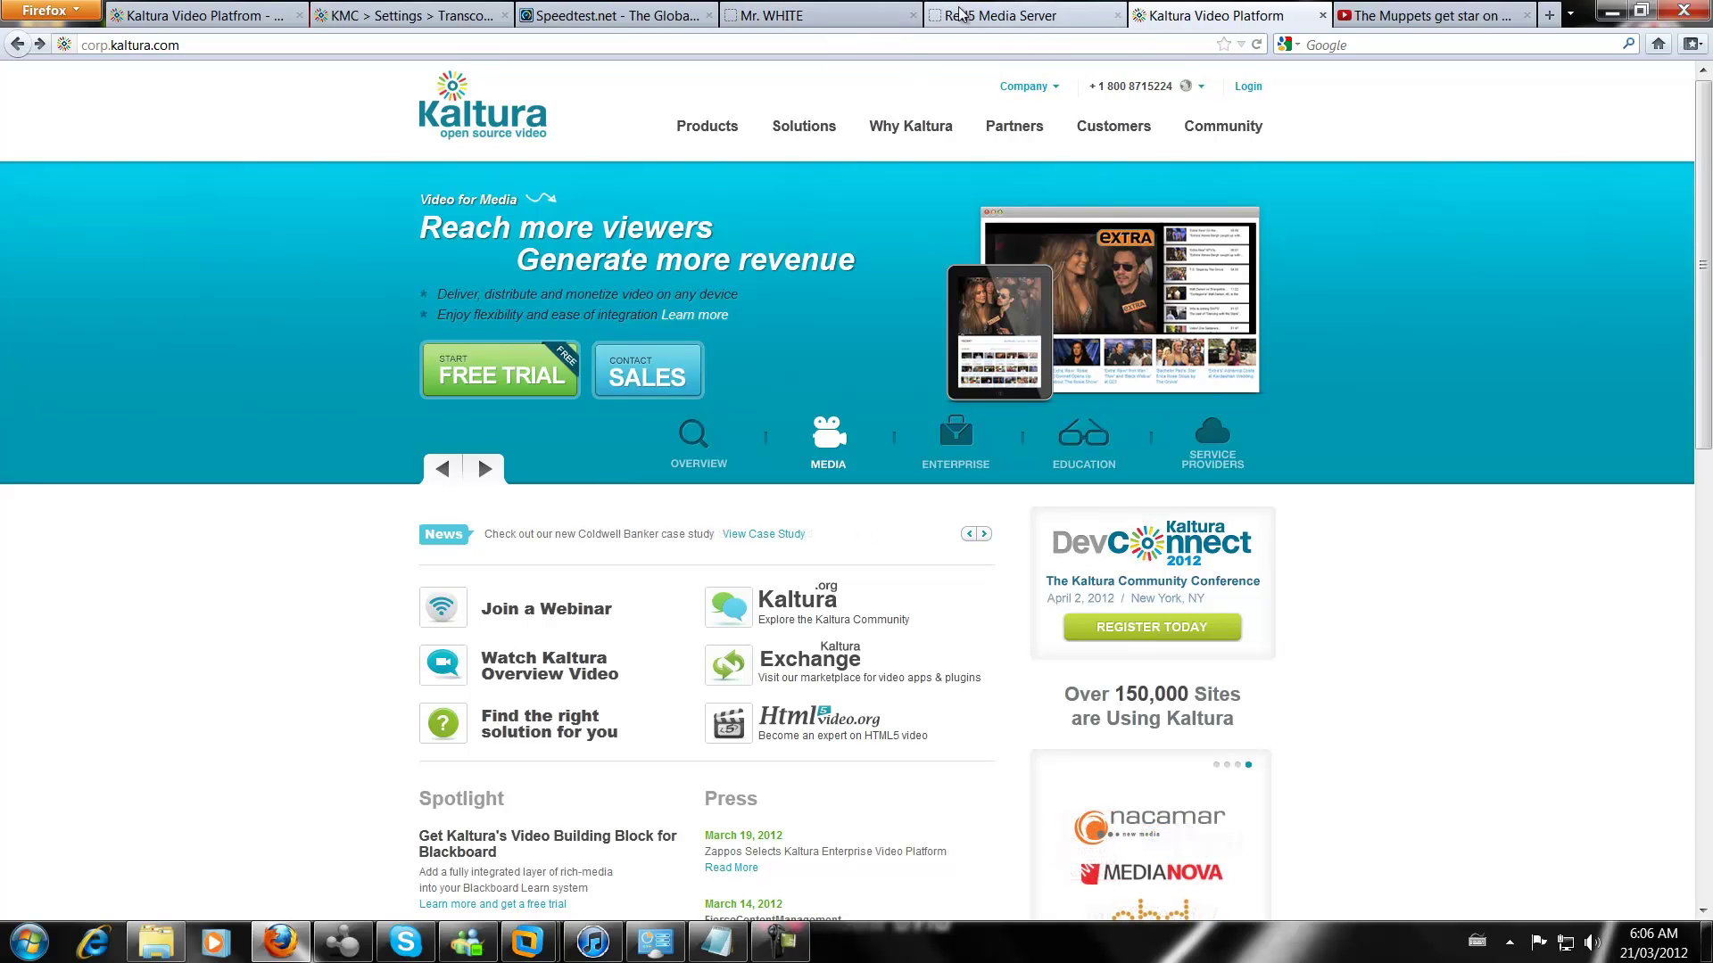
# Show the Kaltura Community Edition v3.0.0 Get Started page in the first tab
pyautogui.click(225, 15)
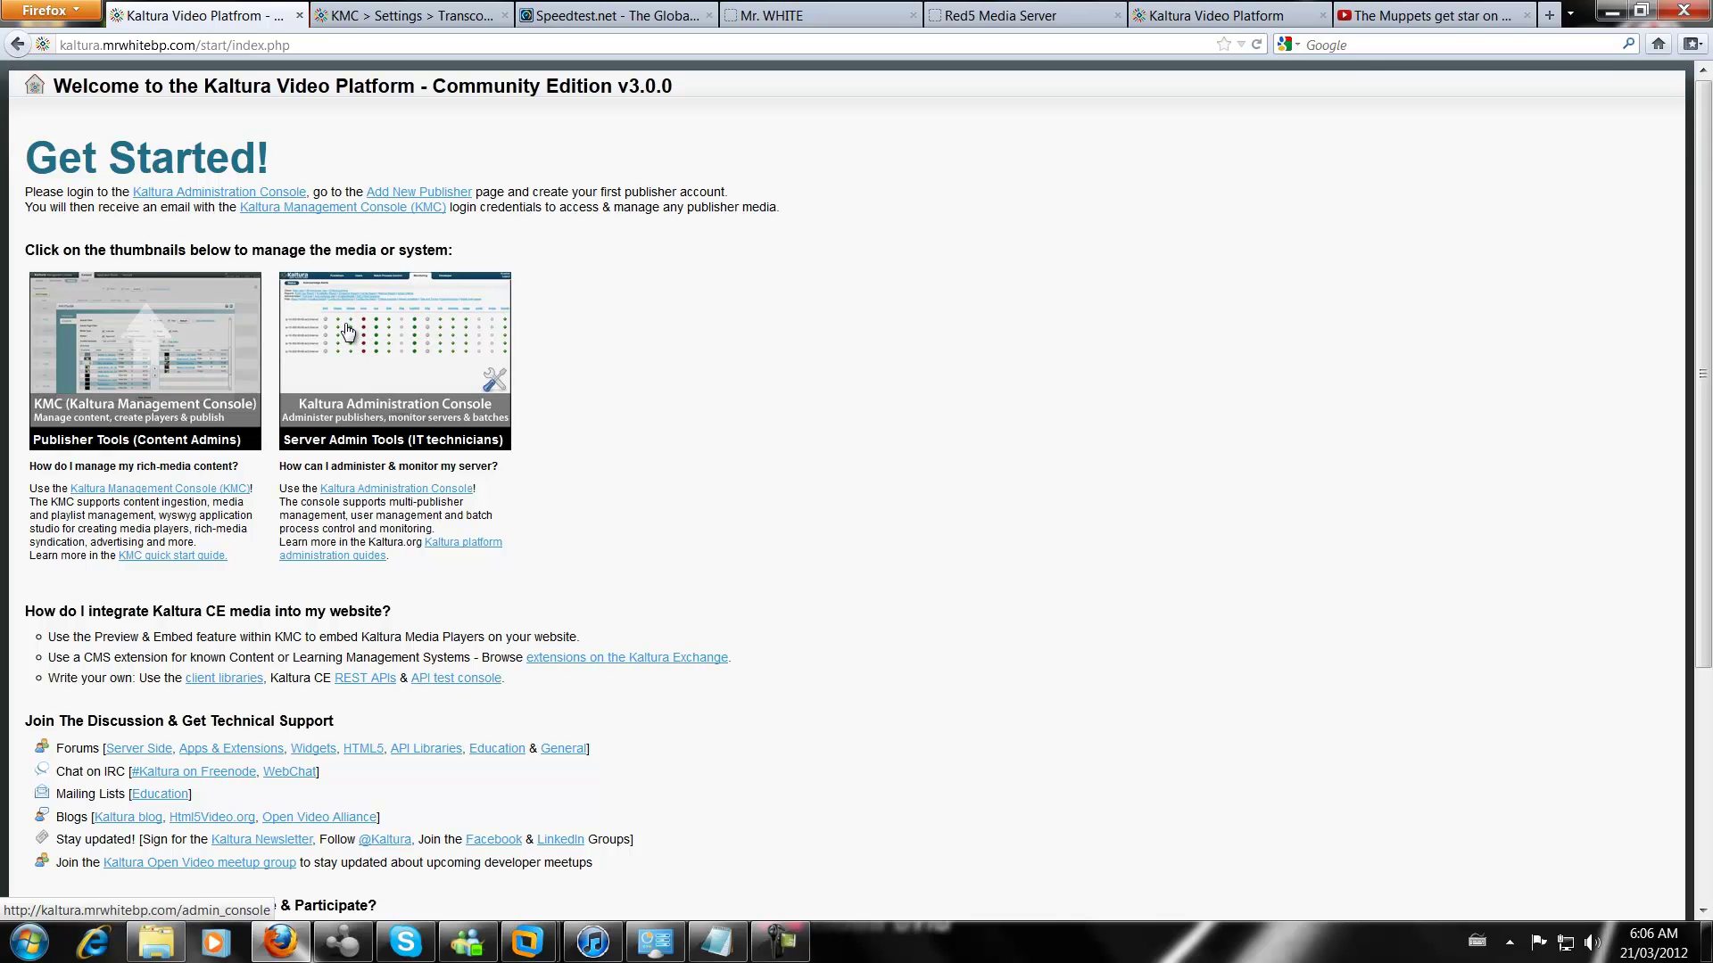
# Open the Administration Console in a new tab and close the old KMC Settings tab
pyautogui.click(384, 348)
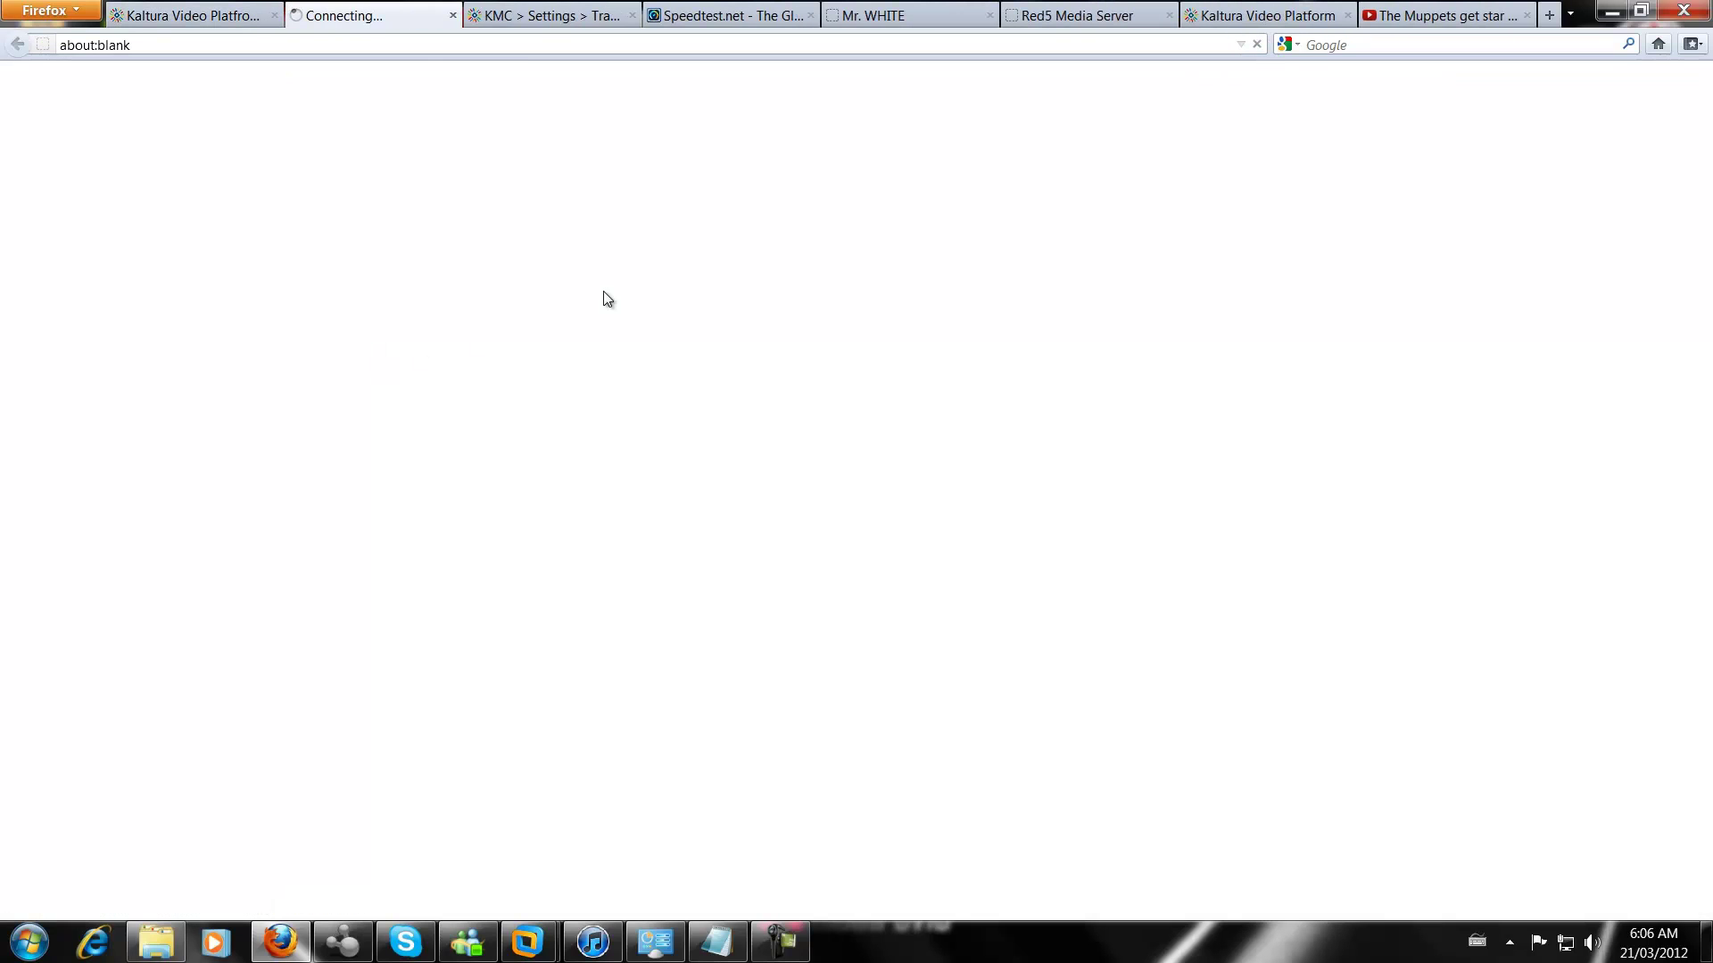
pyautogui.click(544, 19)
pyautogui.click(631, 15)
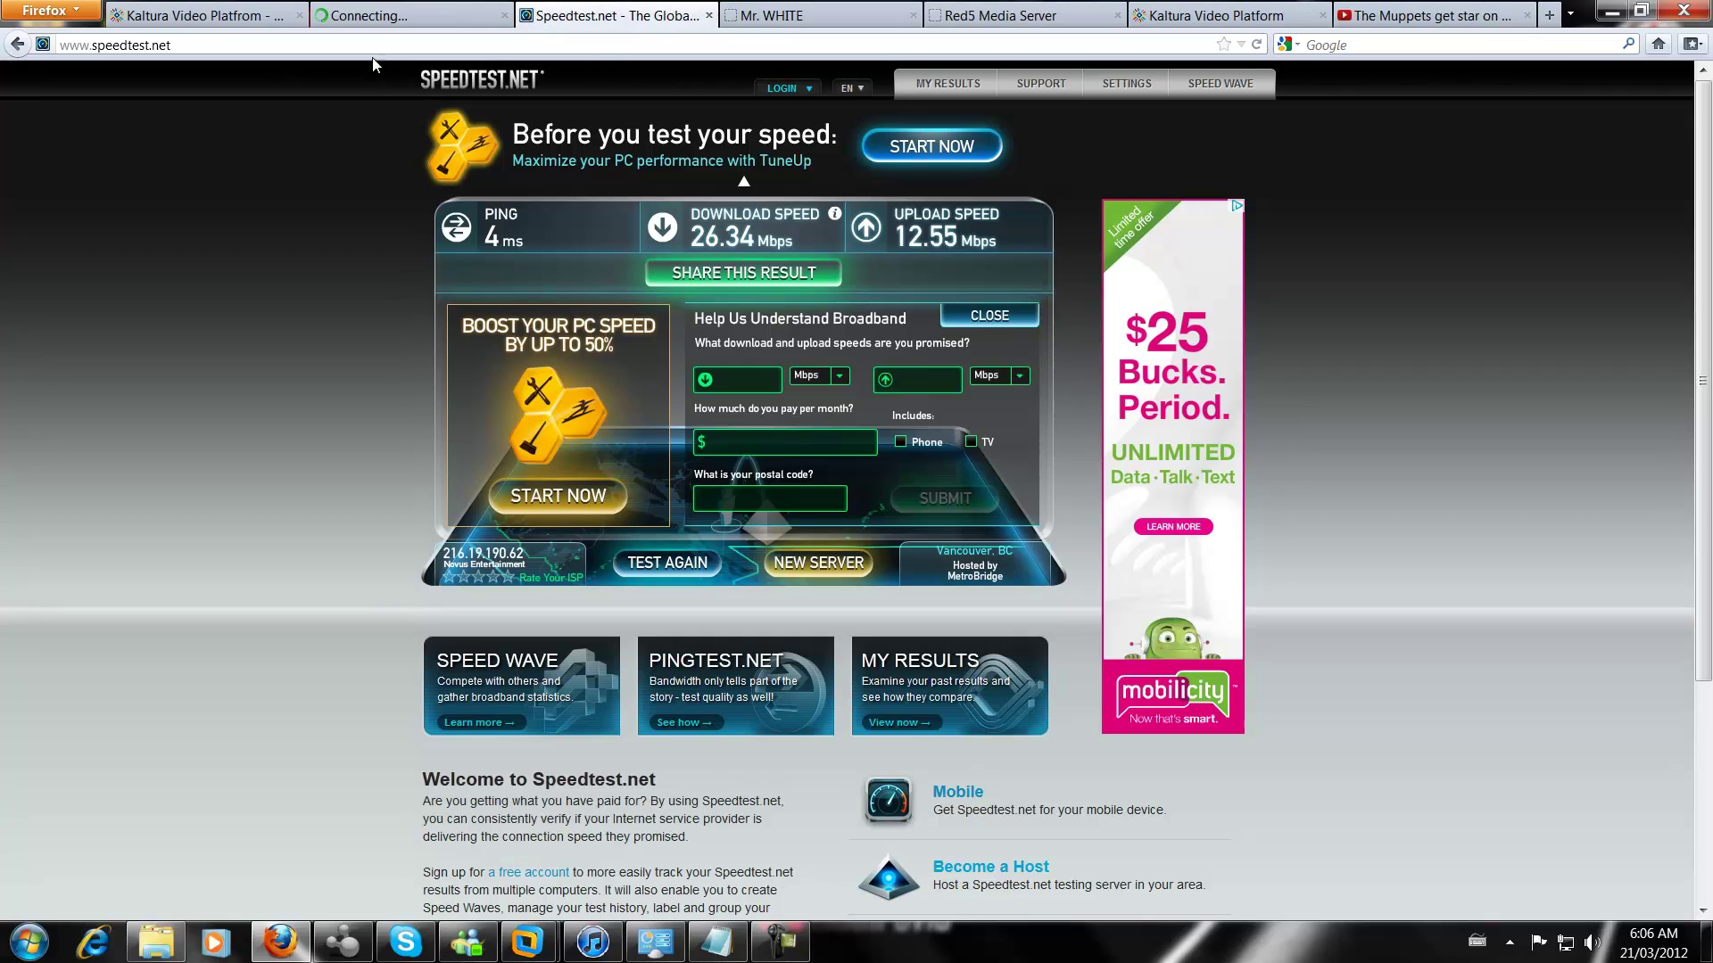
pyautogui.click(415, 16)
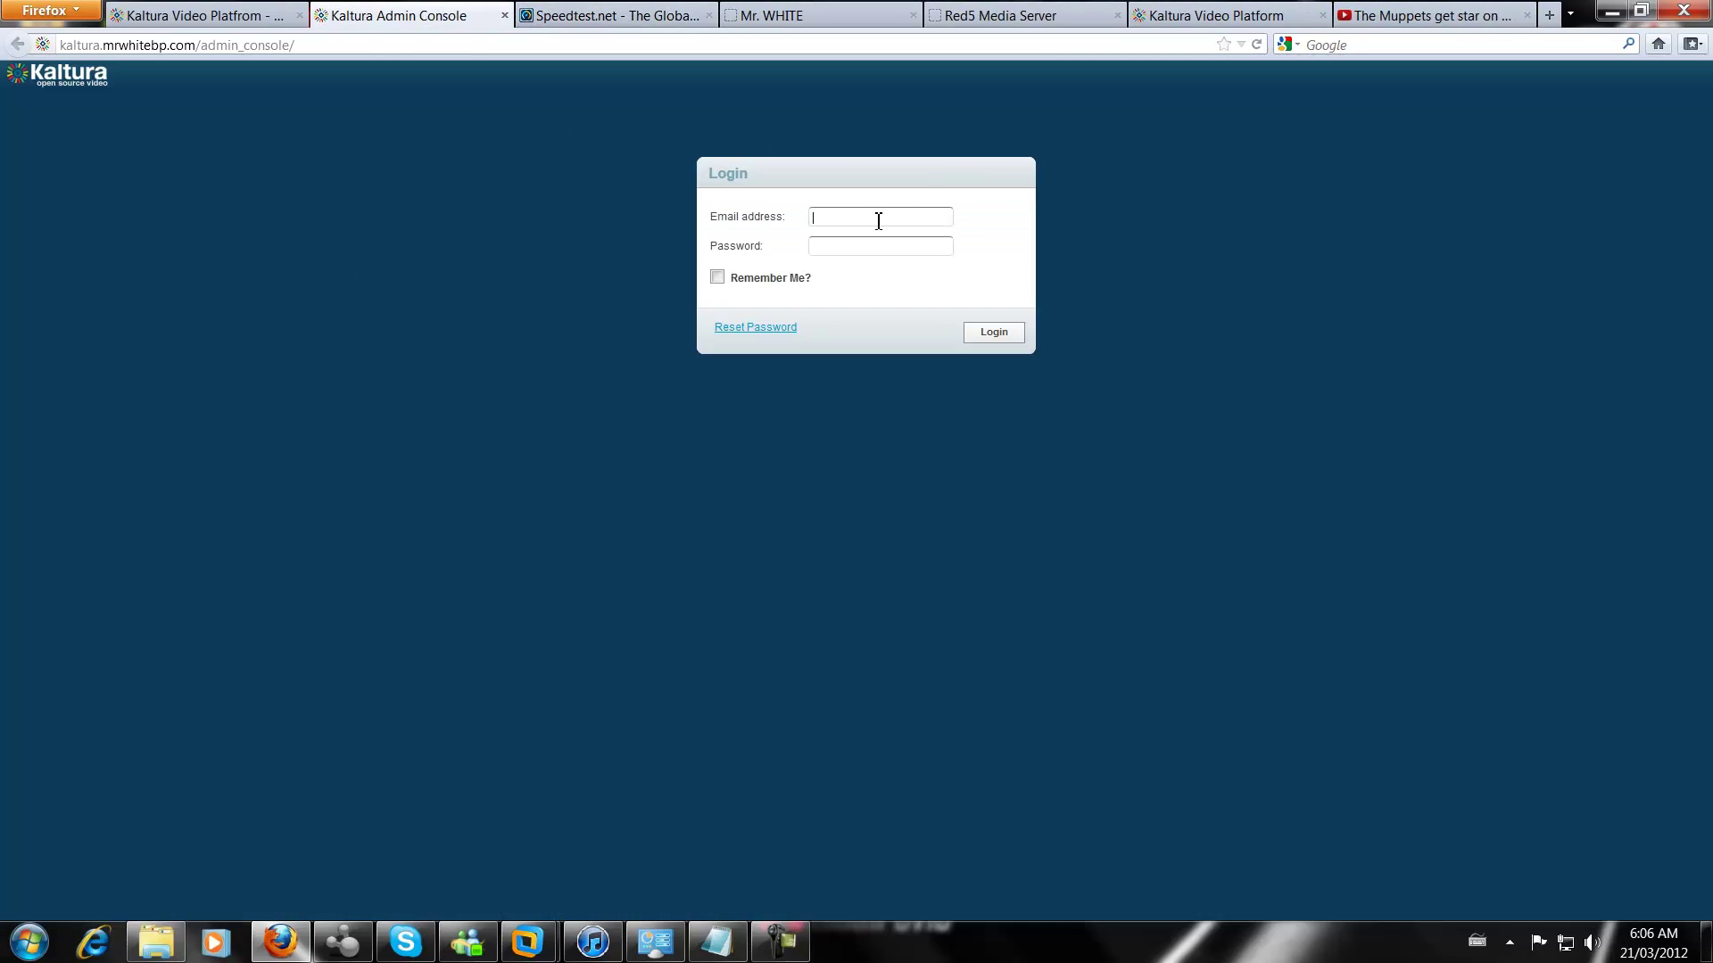
# Sign in to the Admin Console with the admin e-mail and password, retrying after one rejection
pyautogui.press('Tab')
pyautogui.write('••••••••••')
pyautogui.press('Return')
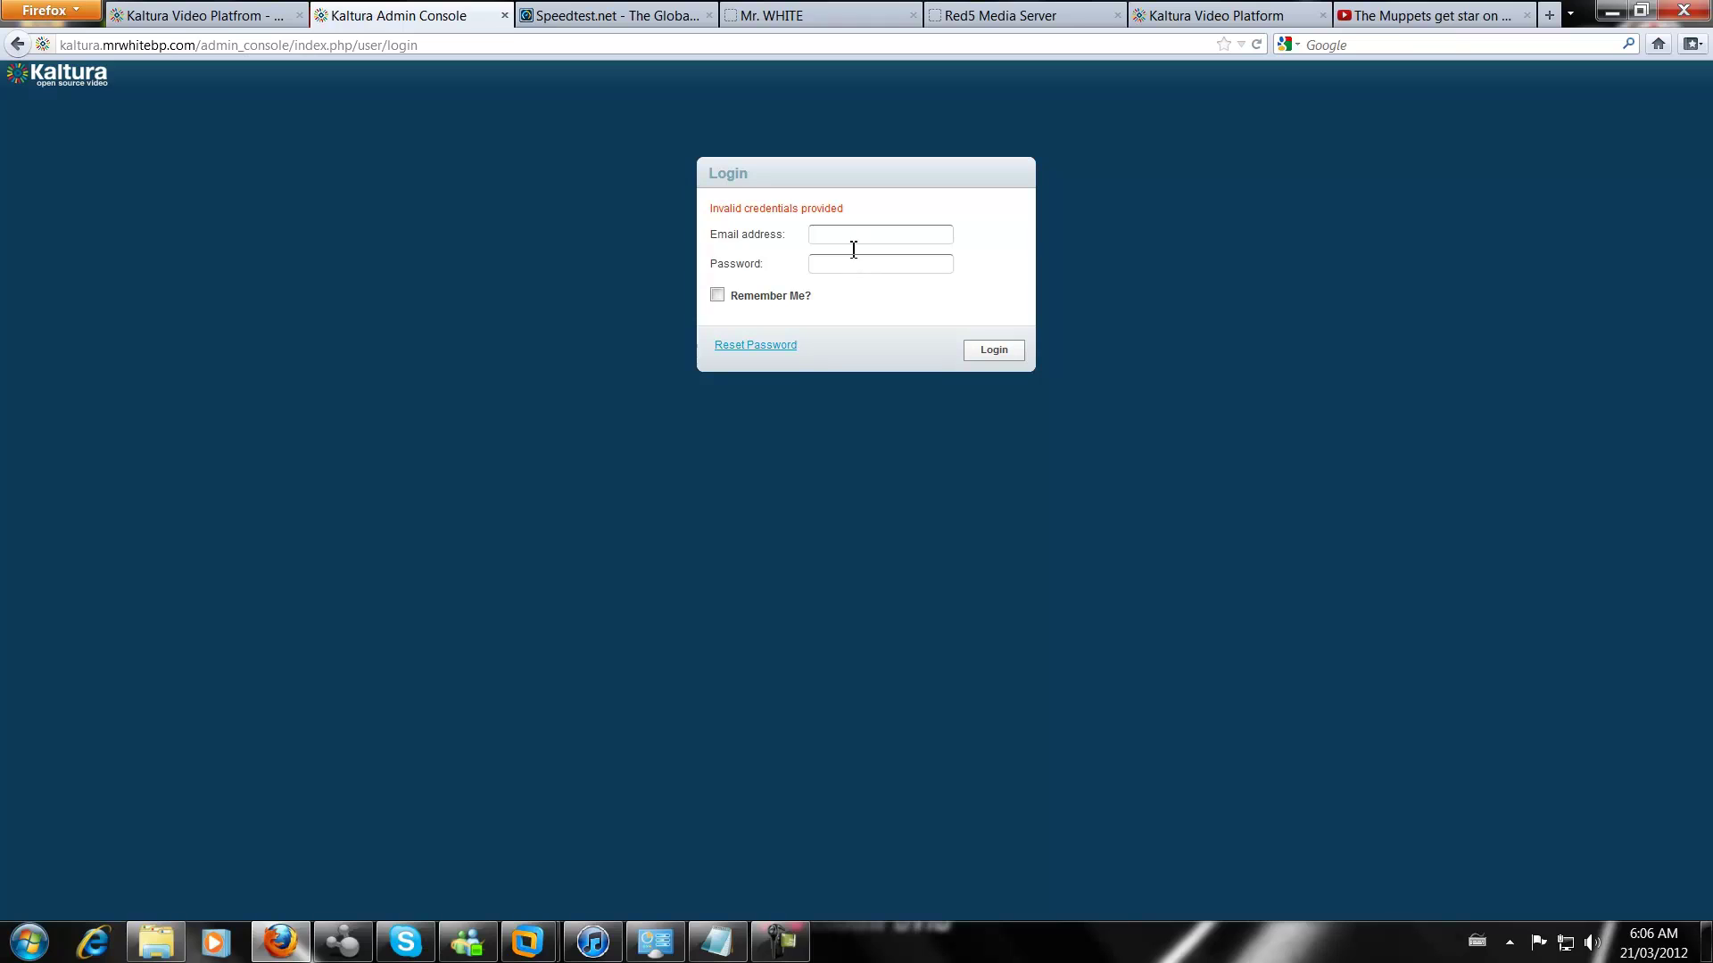
pyautogui.click(855, 237)
pyautogui.press('BackSpace')
pyautogui.press('Return')
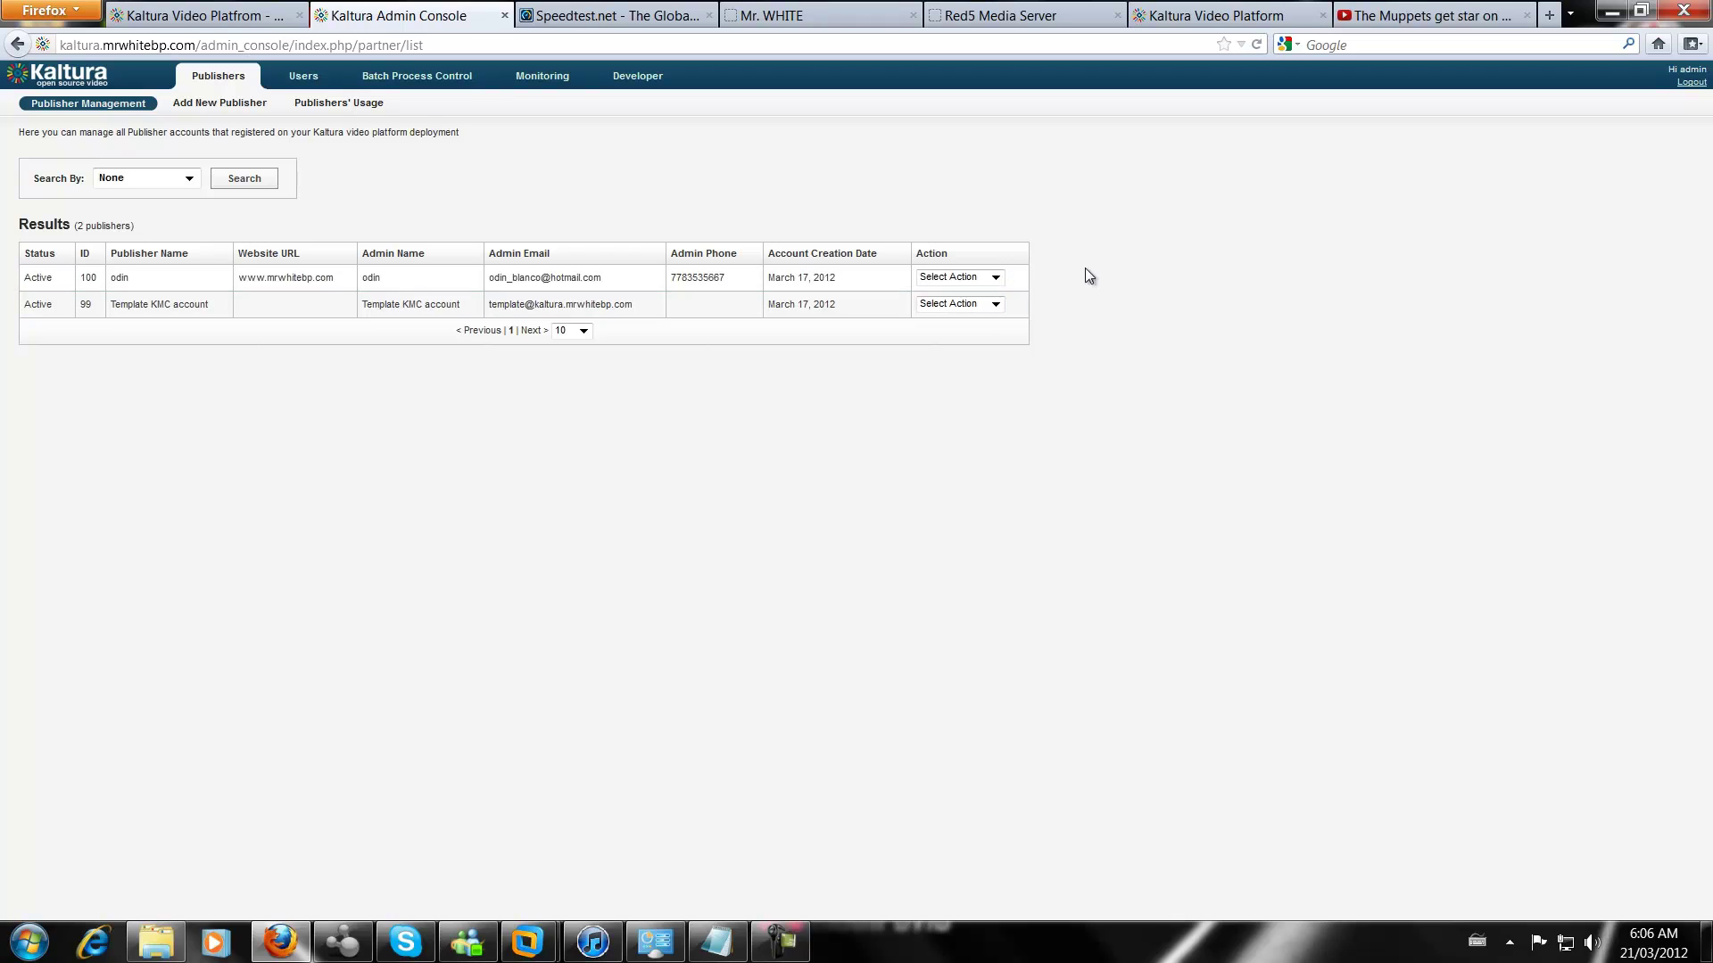
# Manage the first publisher in KMC and go to its Content > Upload page
pyautogui.click(994, 277)
pyautogui.click(946, 306)
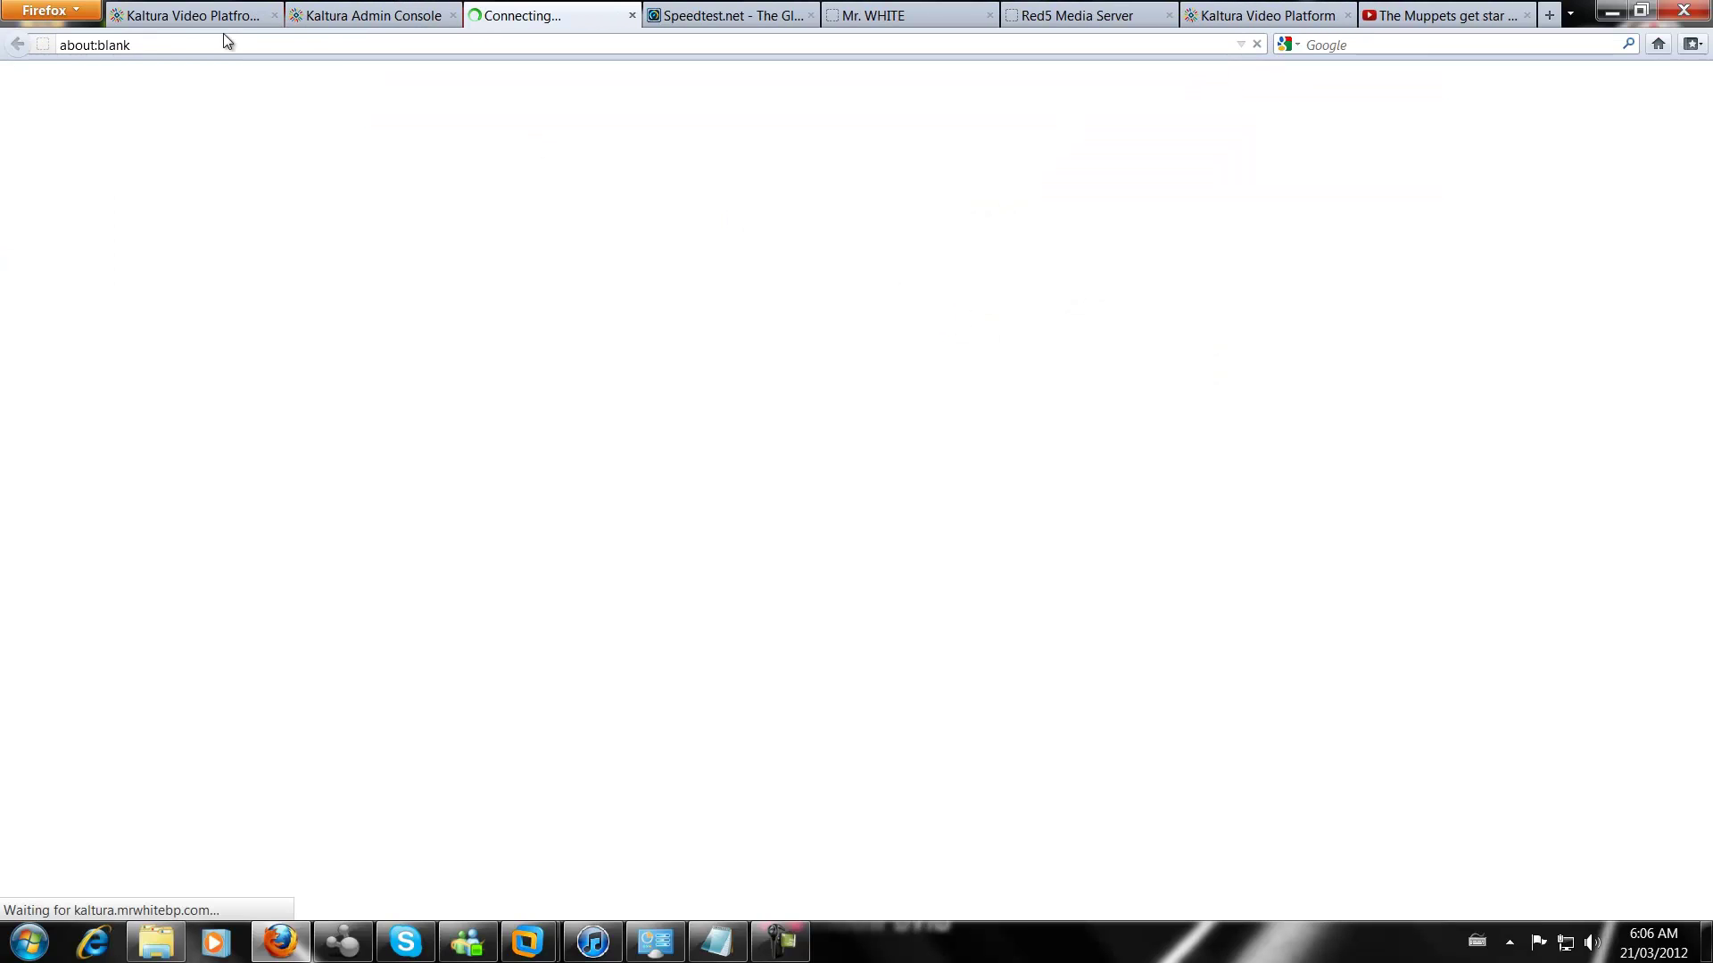
pyautogui.click(330, 75)
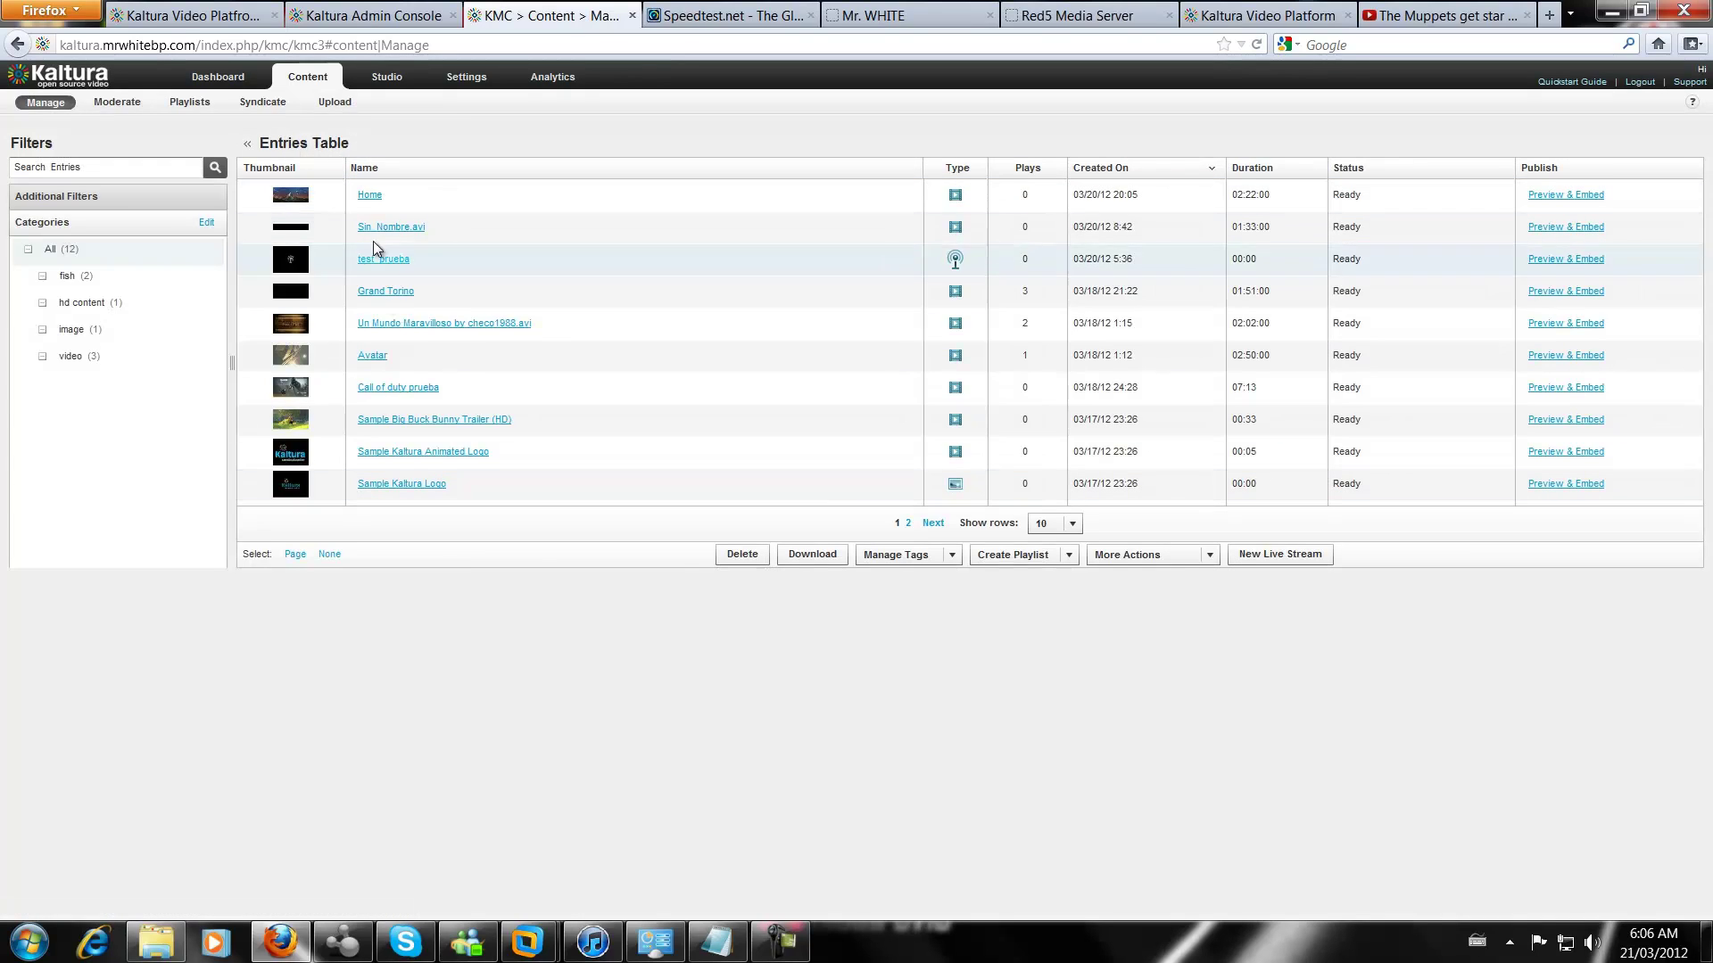
pyautogui.click(335, 105)
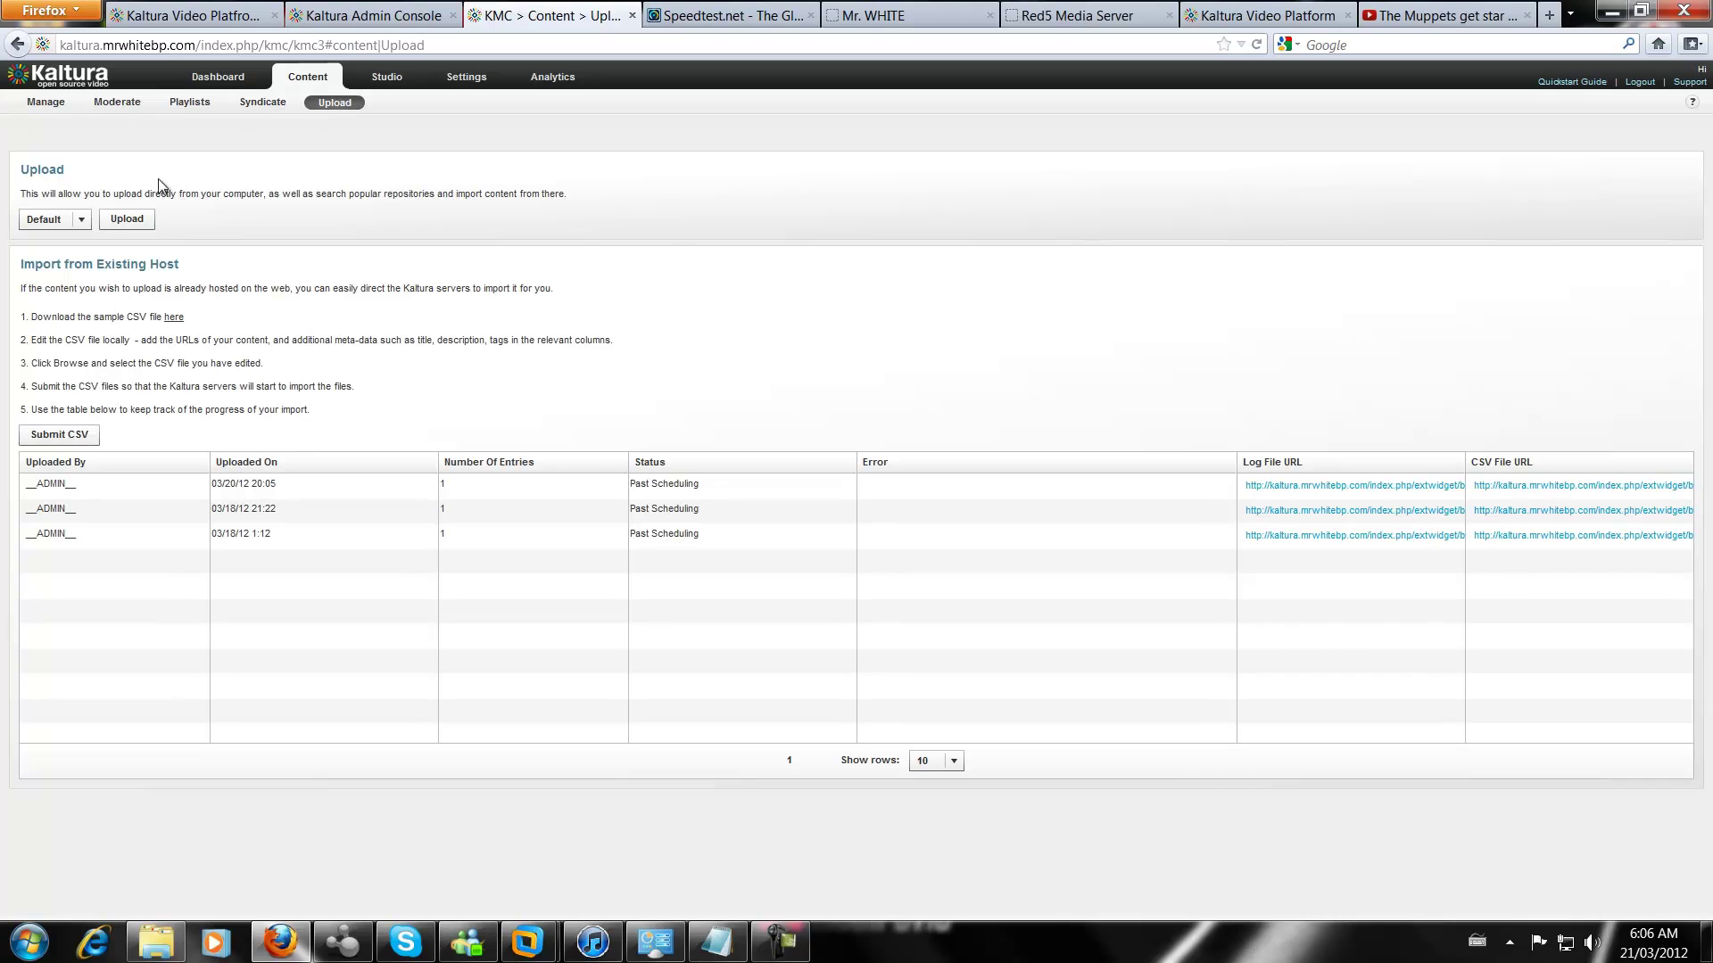
# Start a new upload and browse for files, then cancel and close the upload window
pyautogui.click(134, 218)
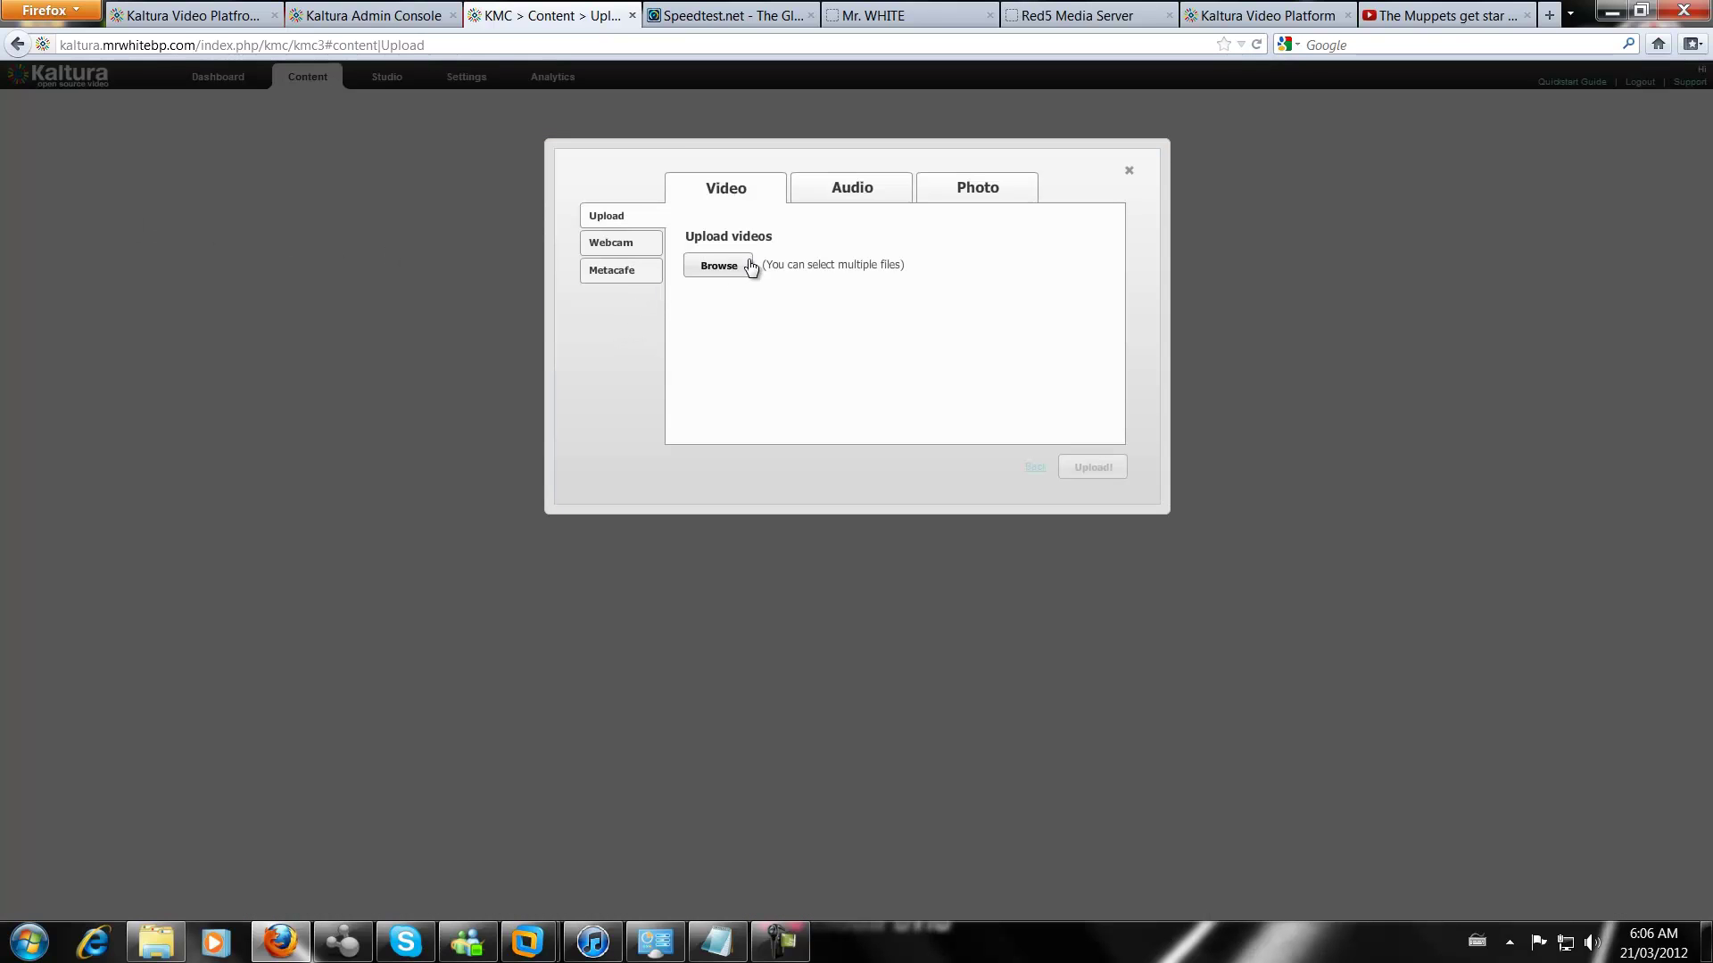
pyautogui.click(736, 265)
pyautogui.click(644, 15)
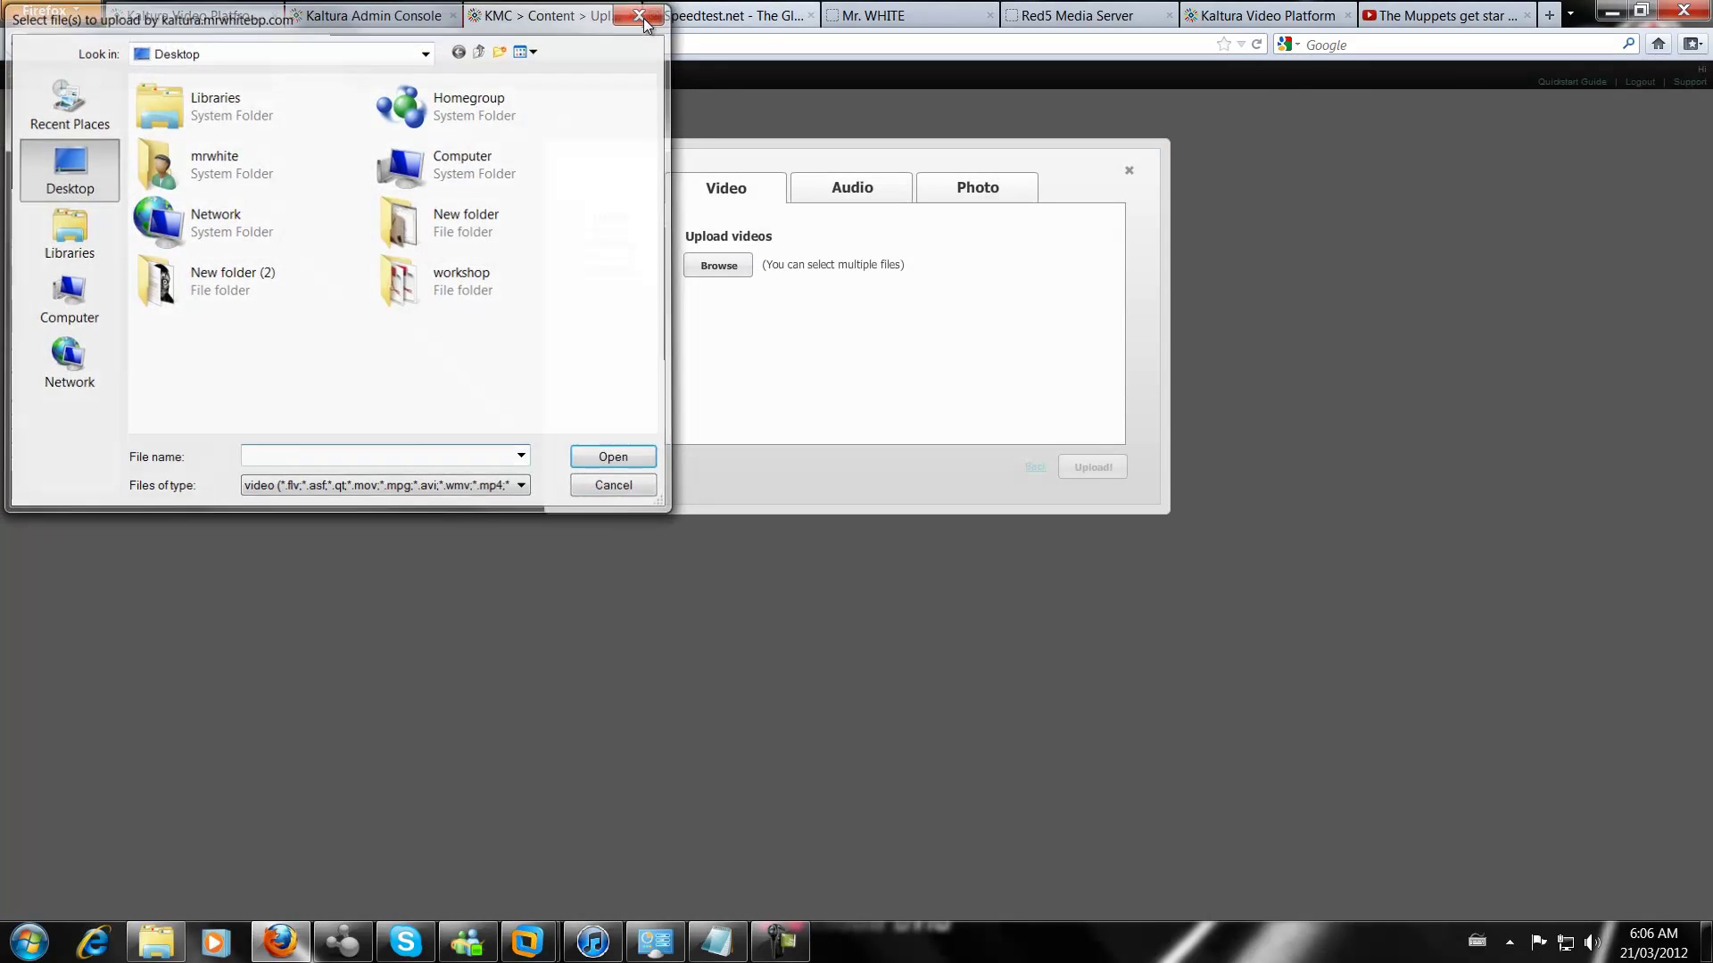
pyautogui.click(1130, 173)
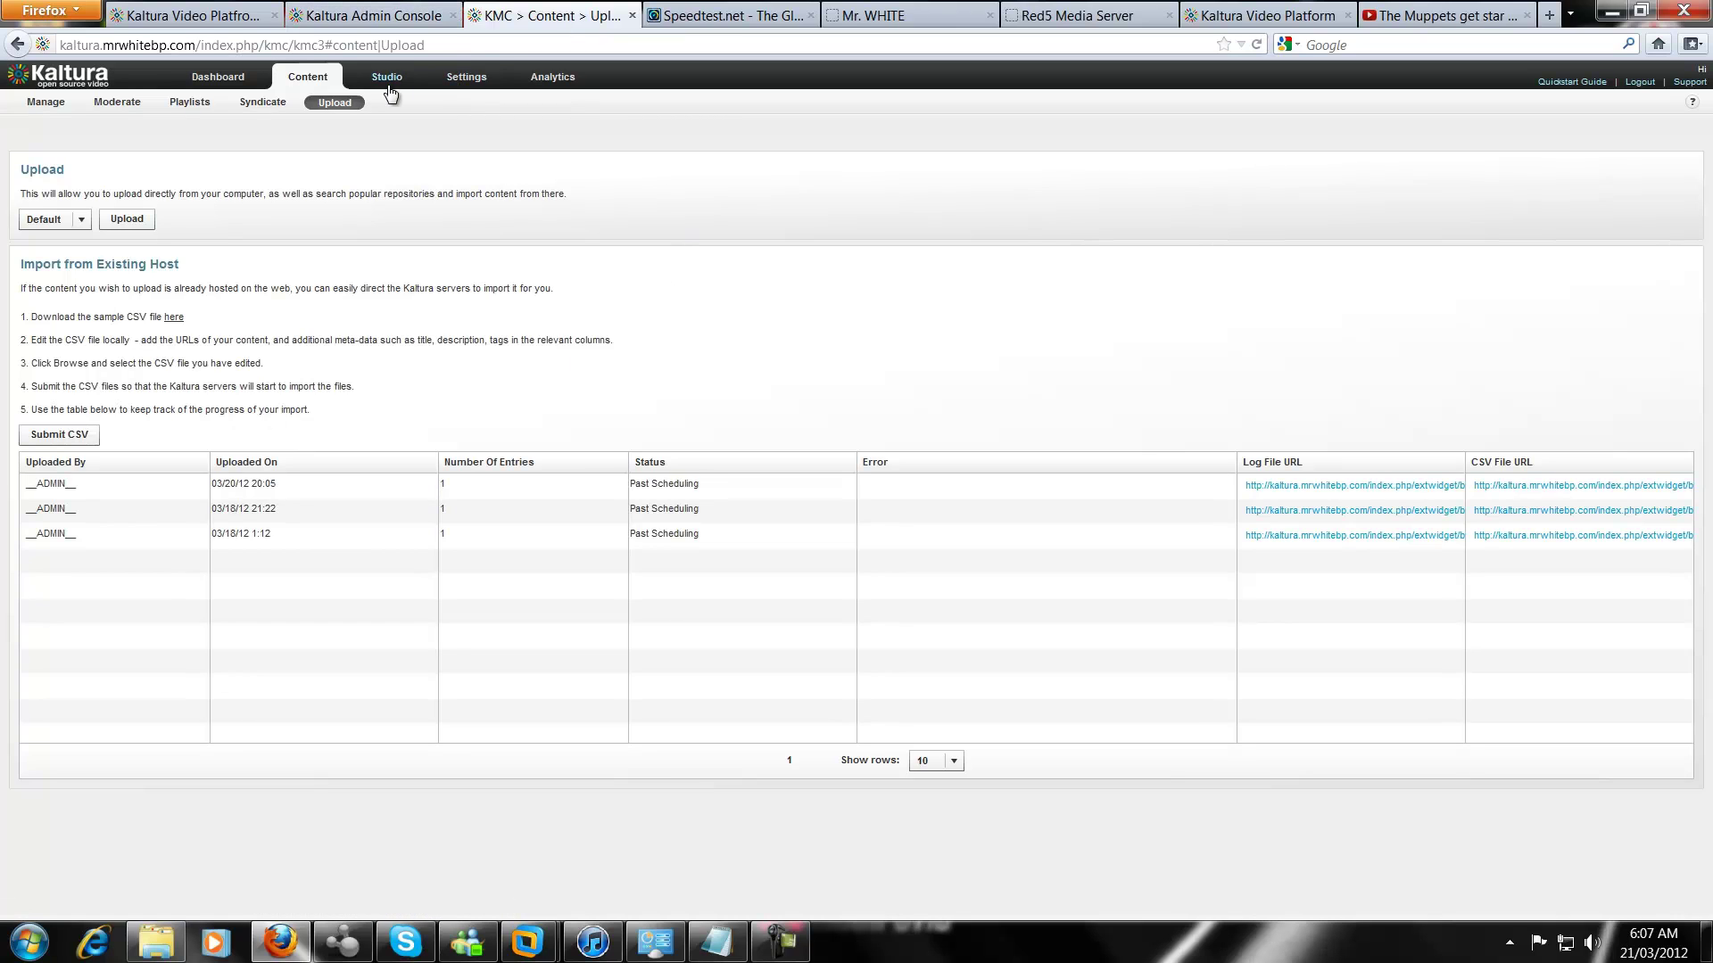
# Check Settings > Transcoding Settings, then go via Dashboard back to the Content entries table
pyautogui.click(392, 79)
pyautogui.click(473, 80)
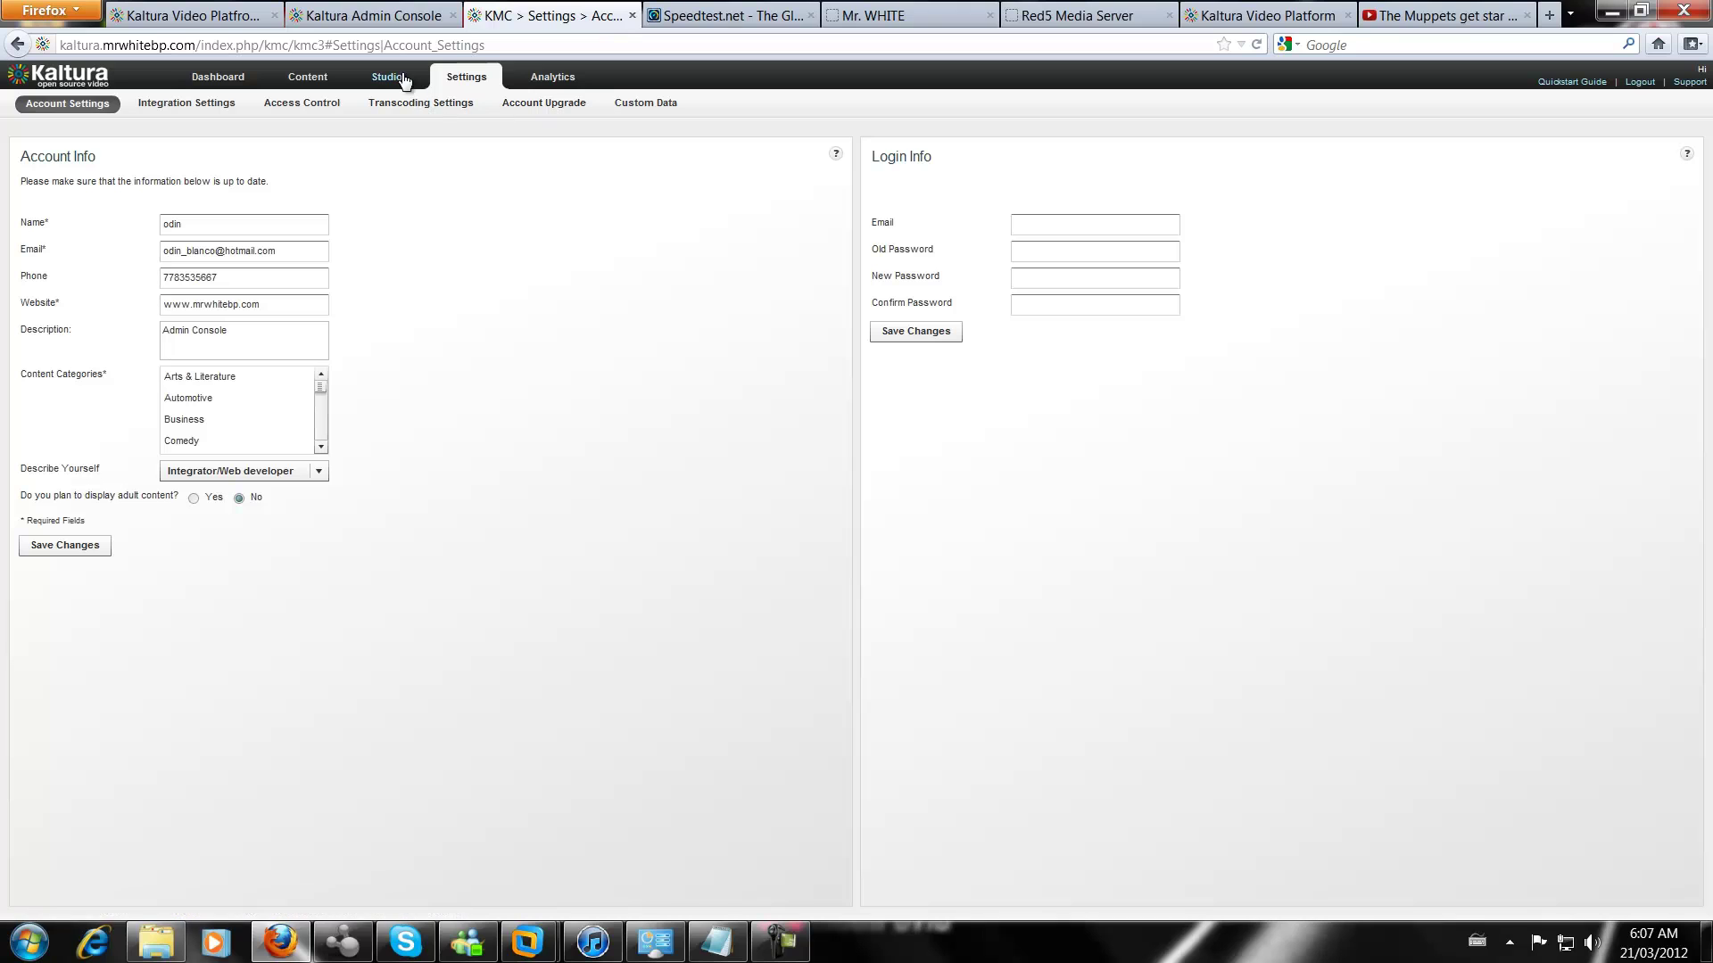
pyautogui.click(415, 104)
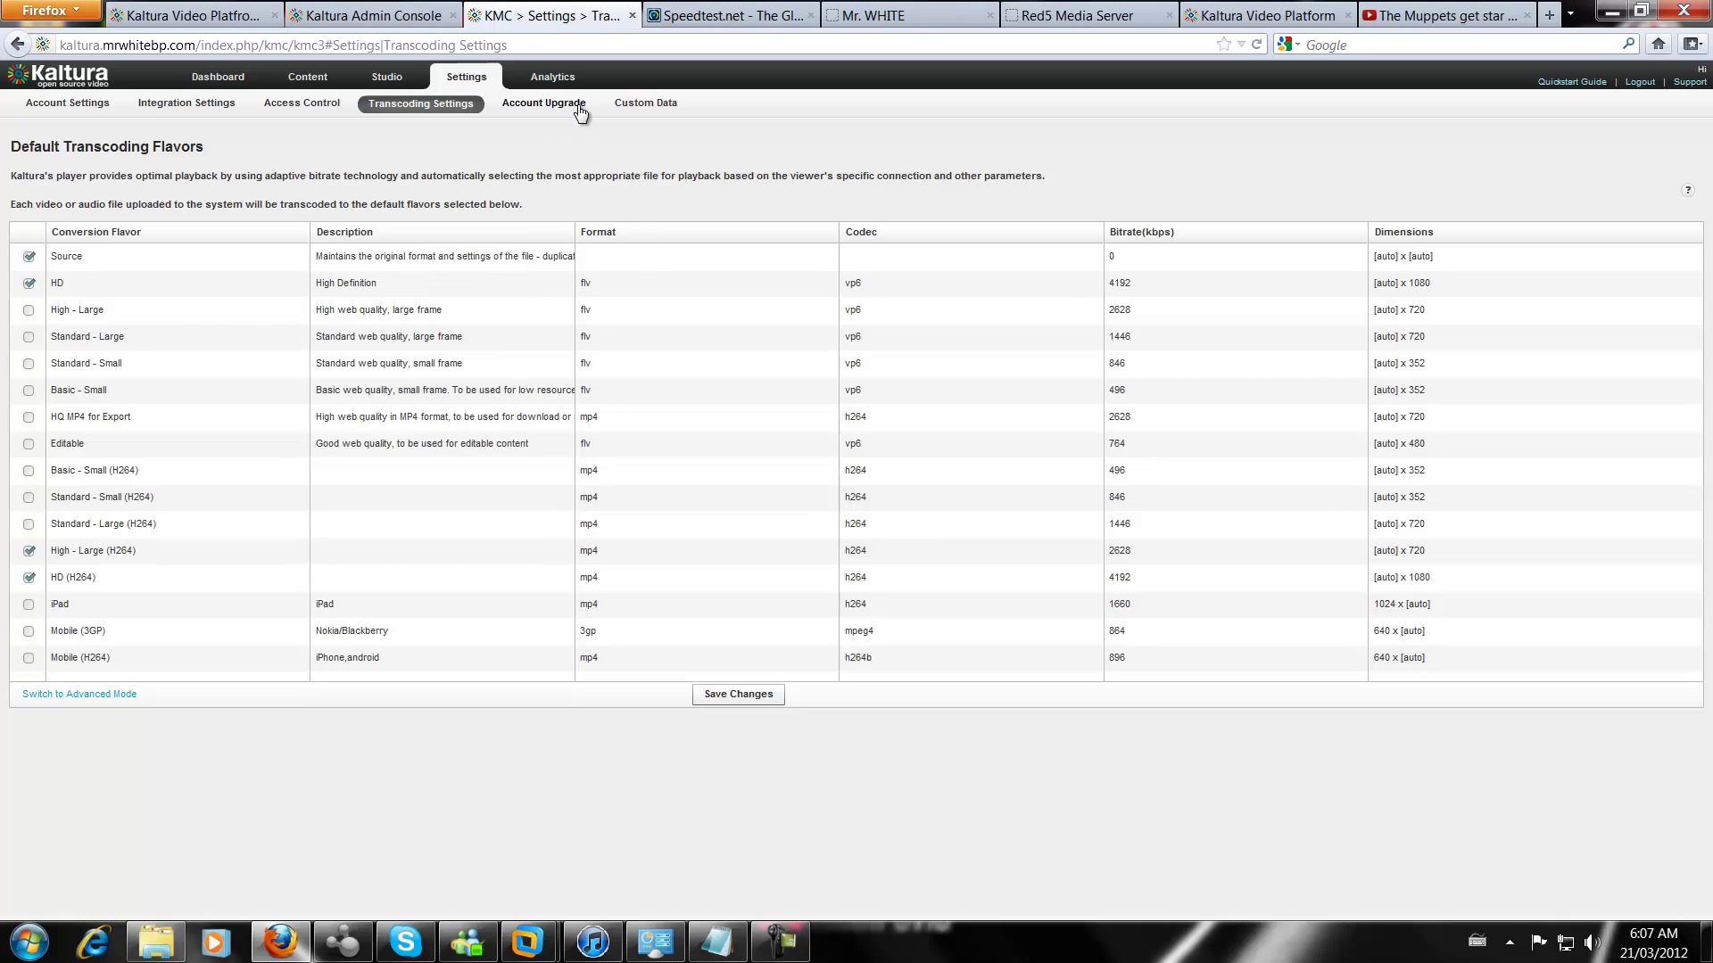
pyautogui.click(218, 77)
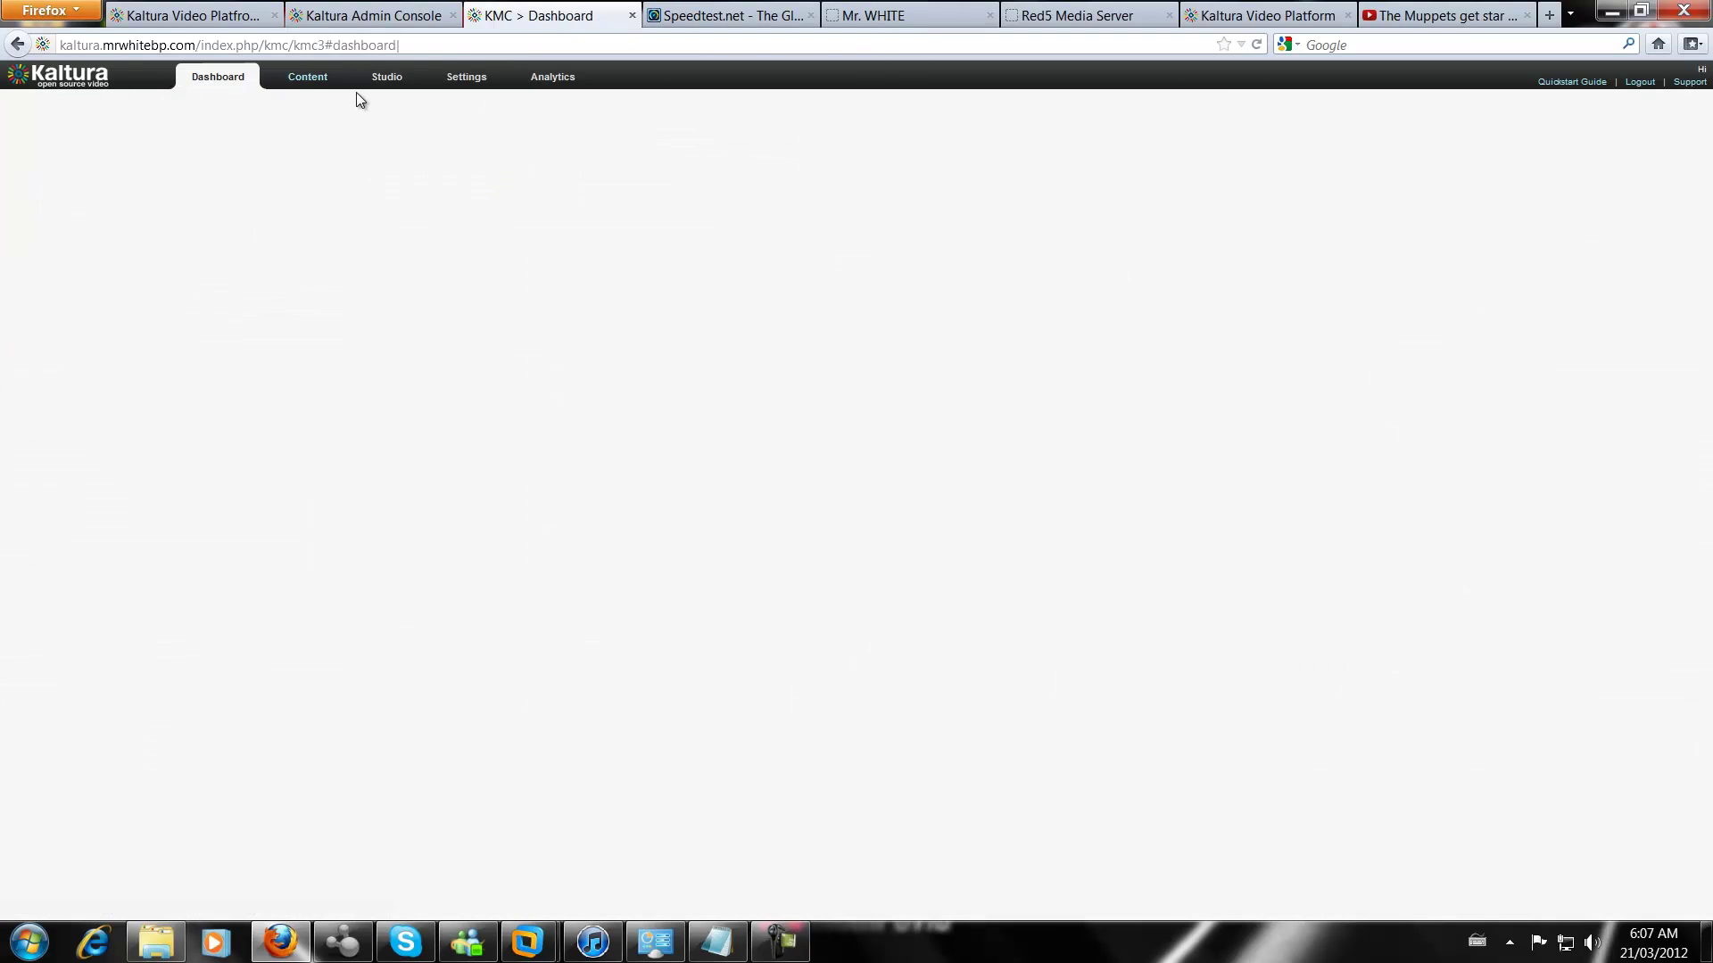
pyautogui.click(307, 78)
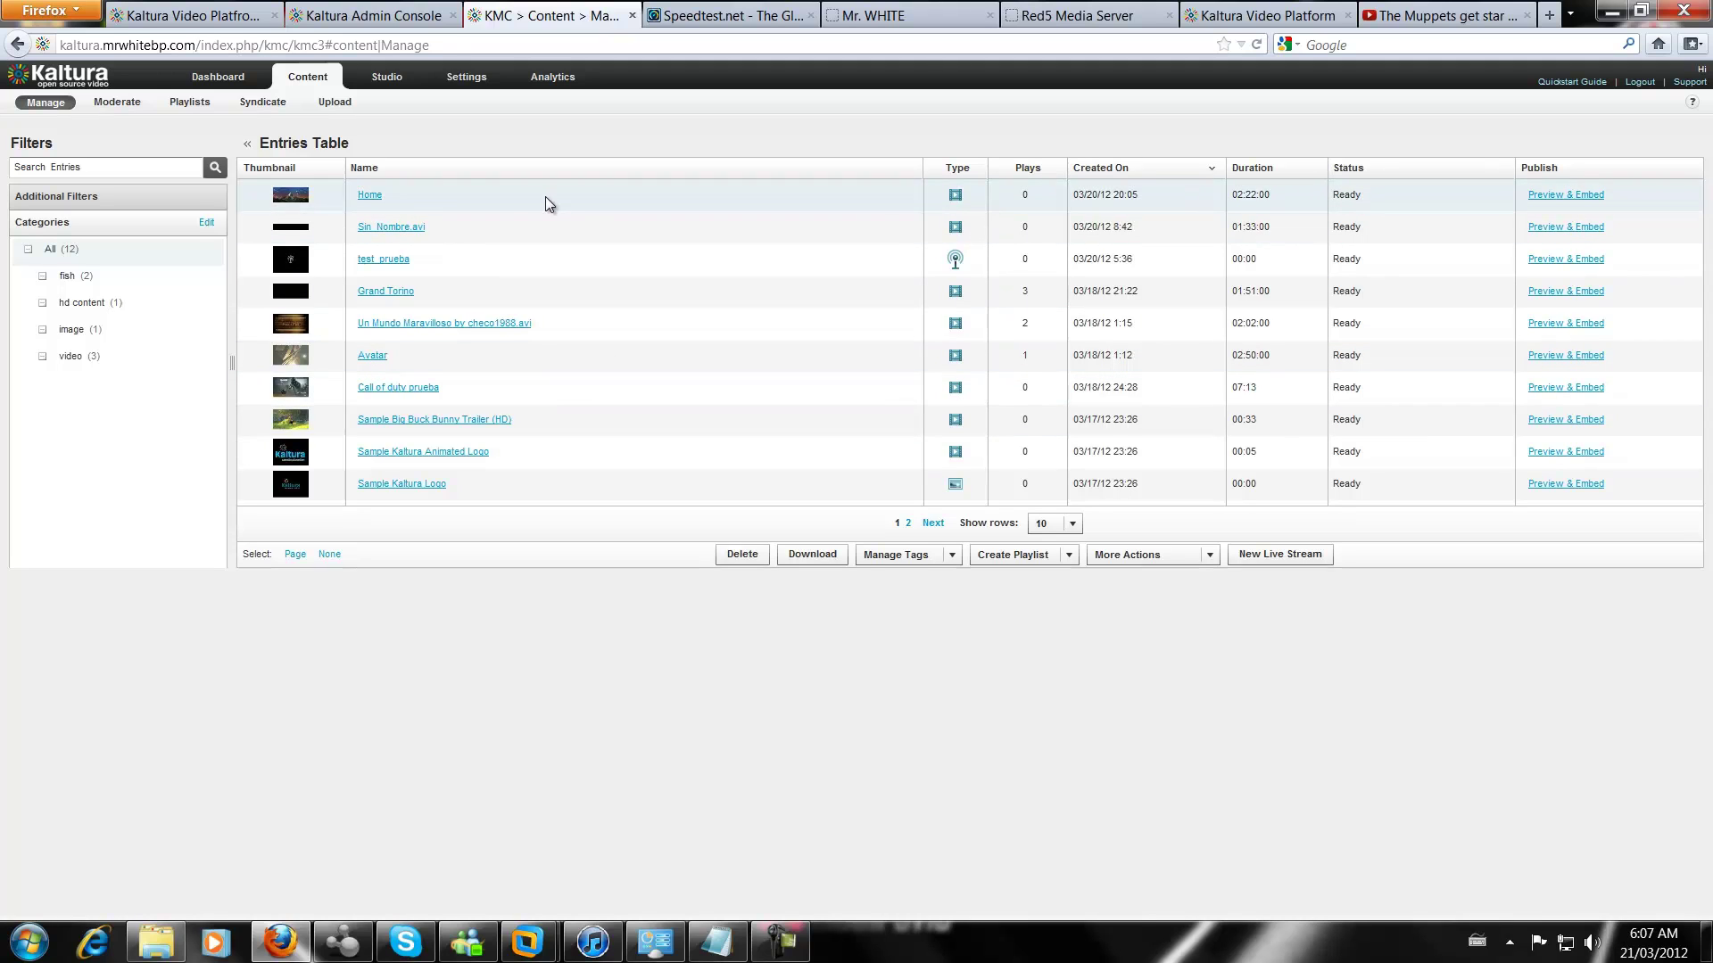
pyautogui.click(371, 196)
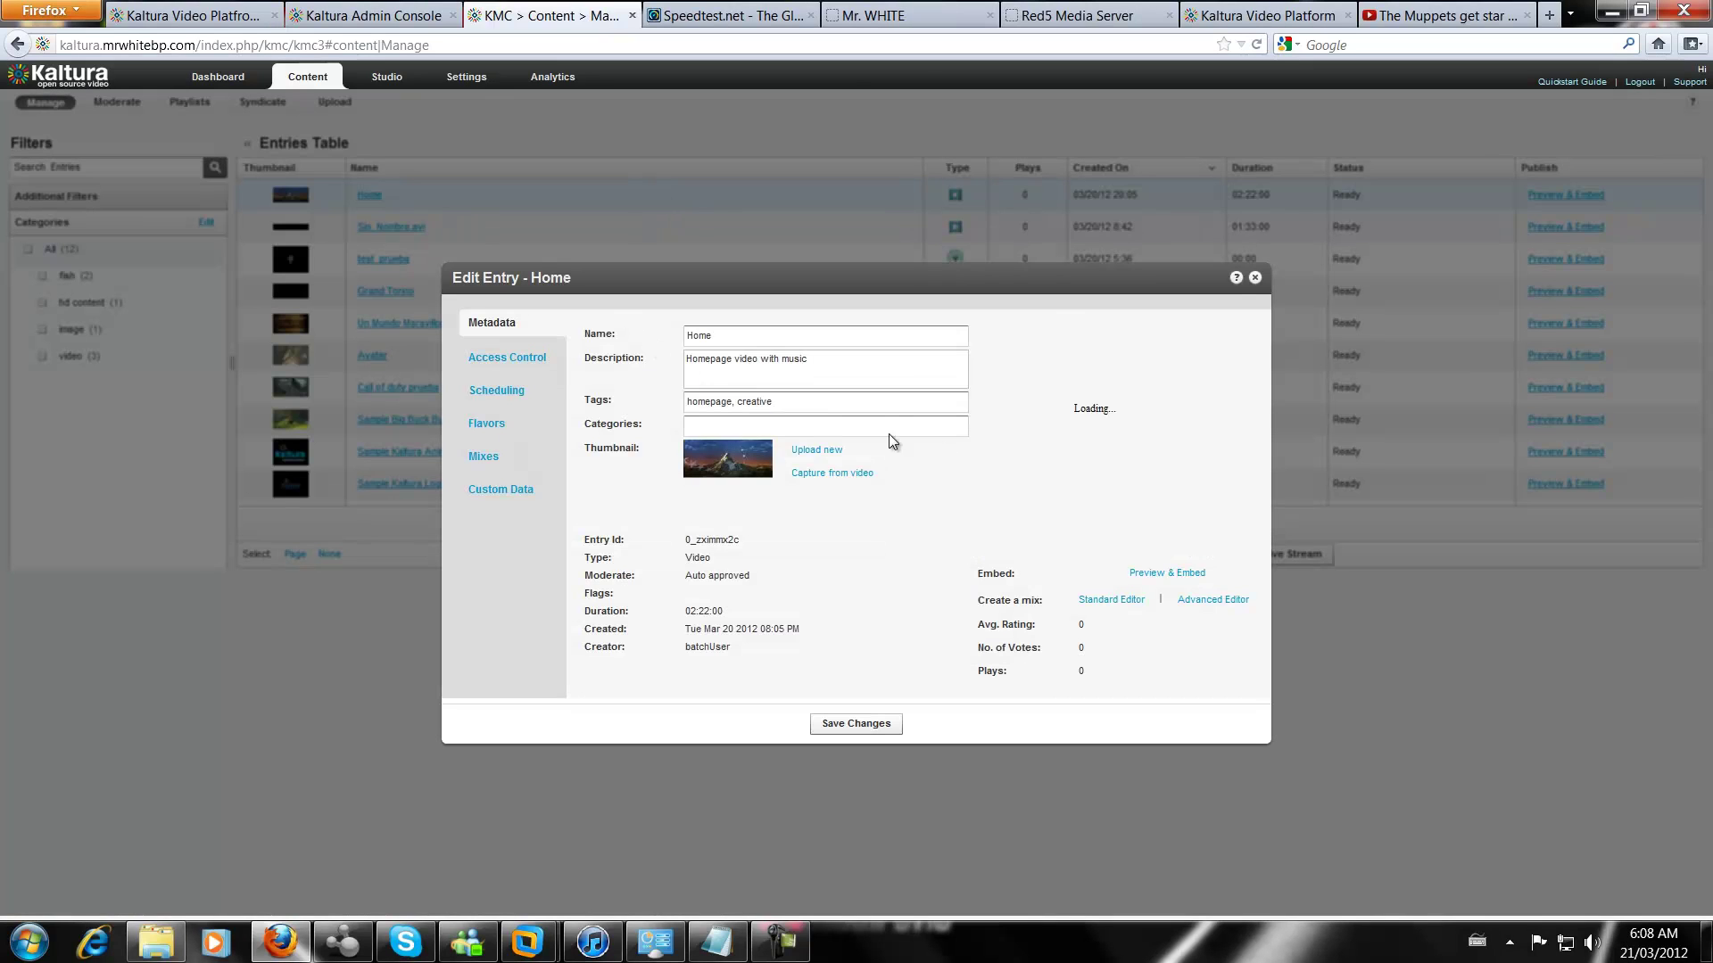
pyautogui.click(1151, 573)
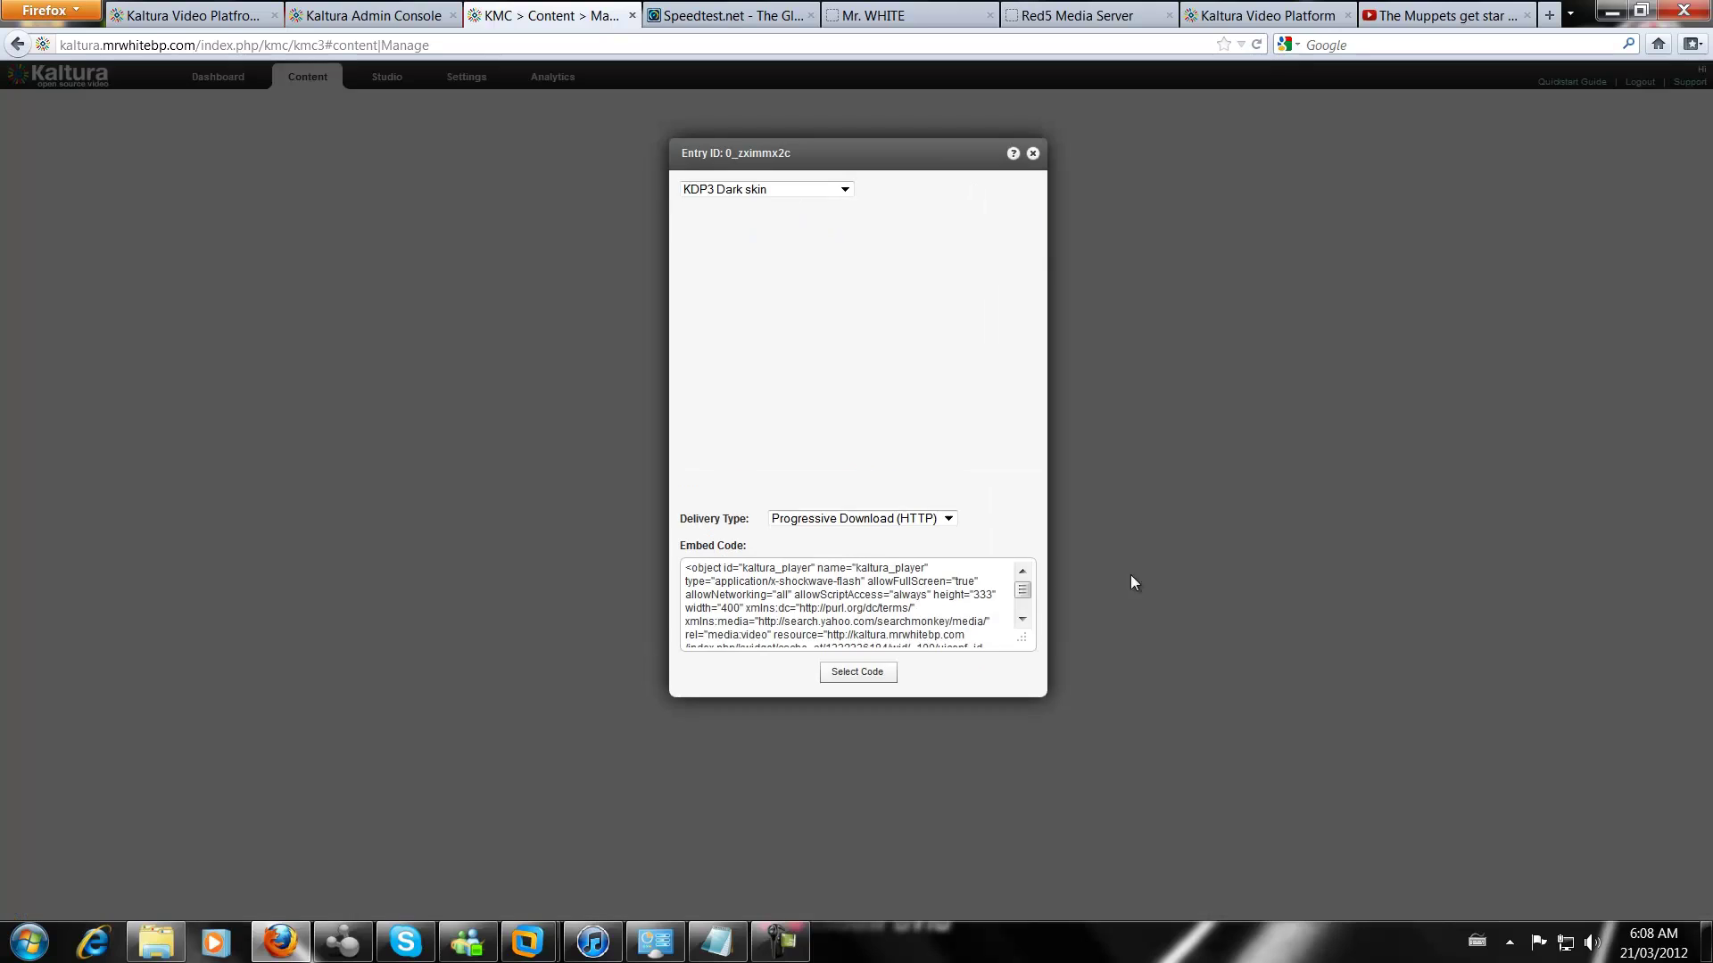
pyautogui.moveTo(691, 568); pyautogui.dragTo(937, 664)
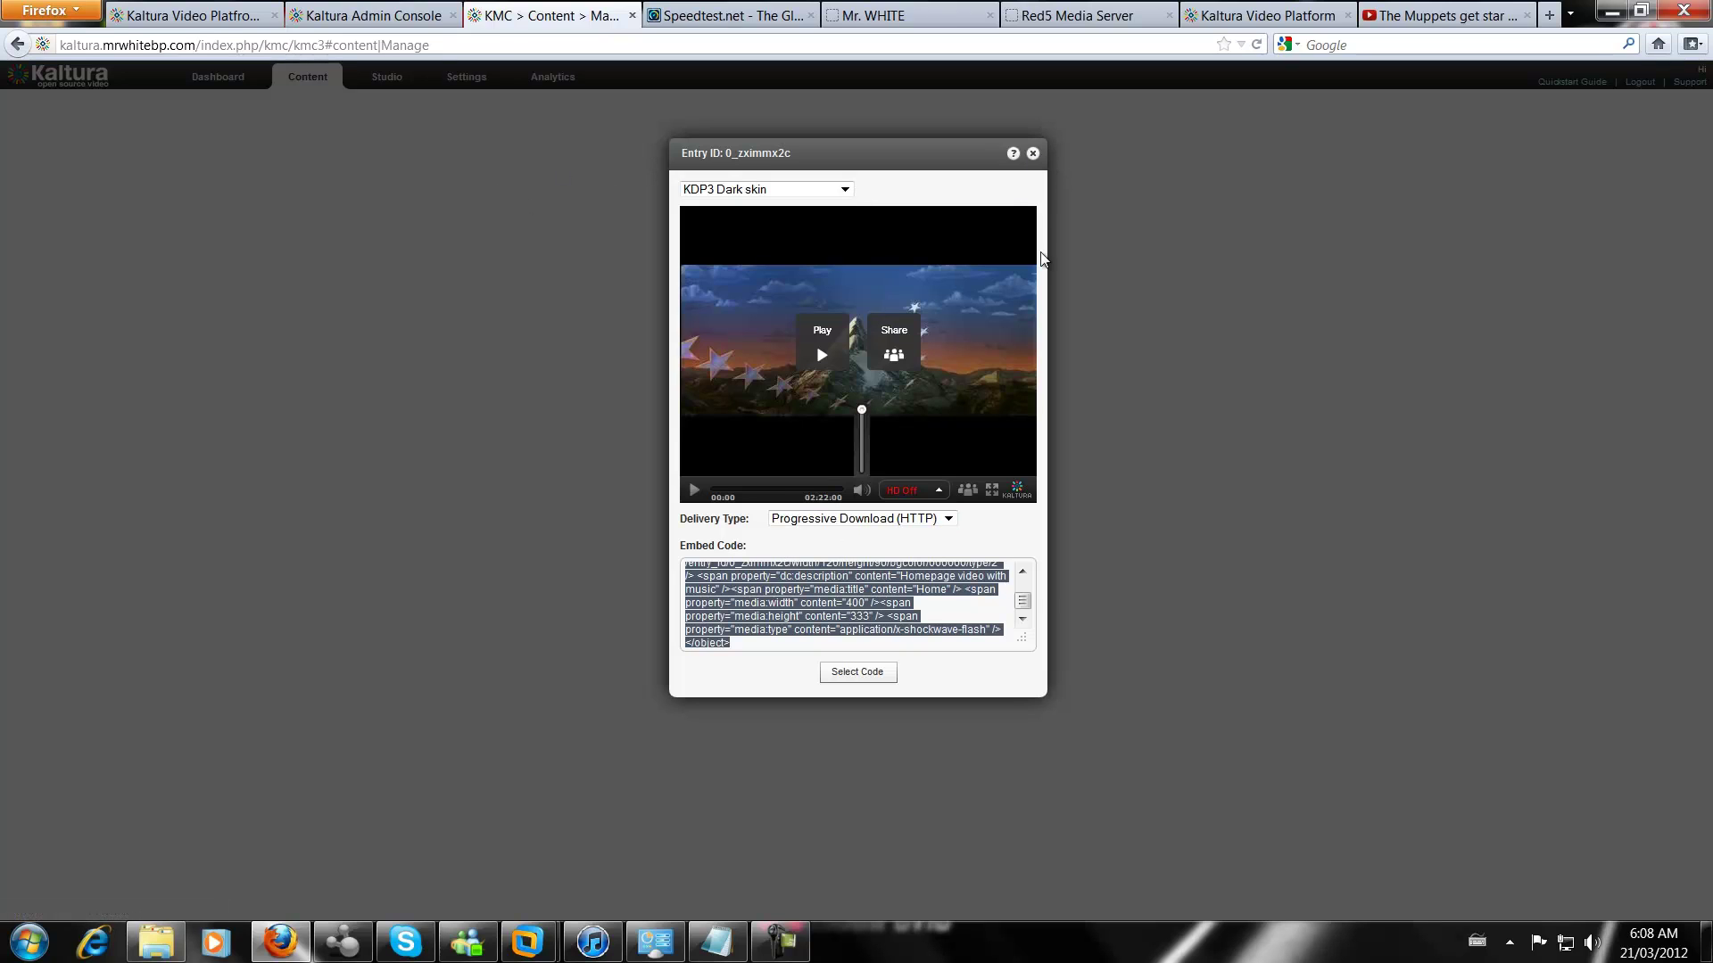
pyautogui.click(1032, 154)
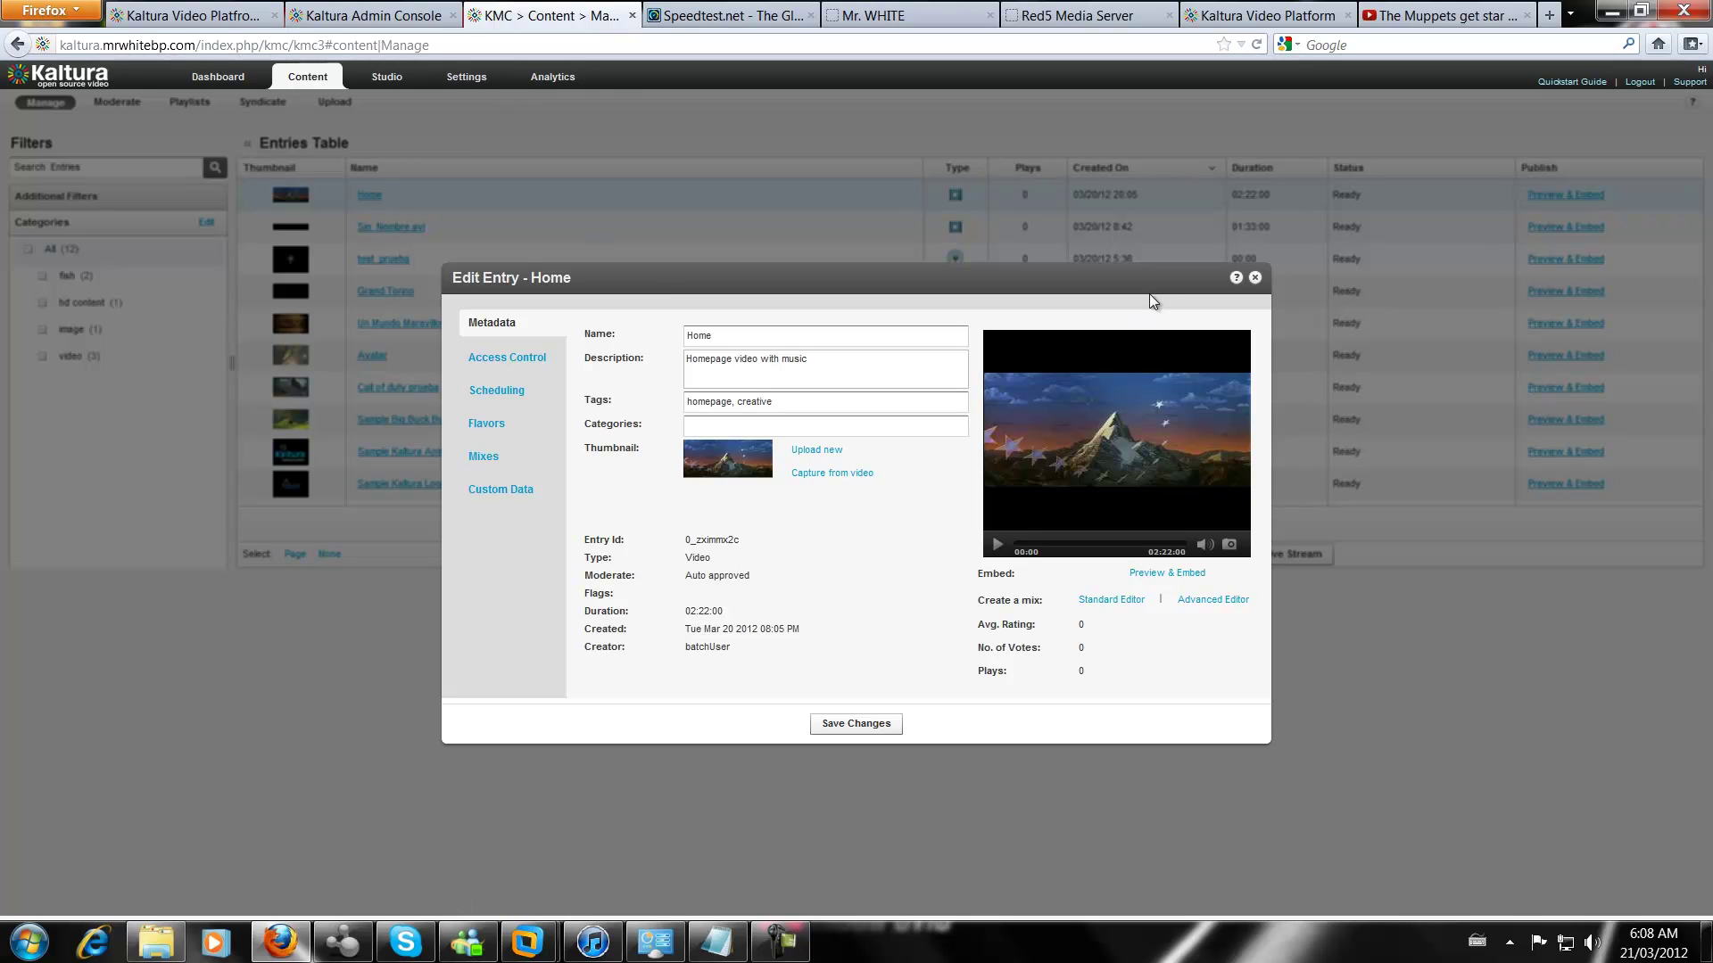
pyautogui.click(1255, 279)
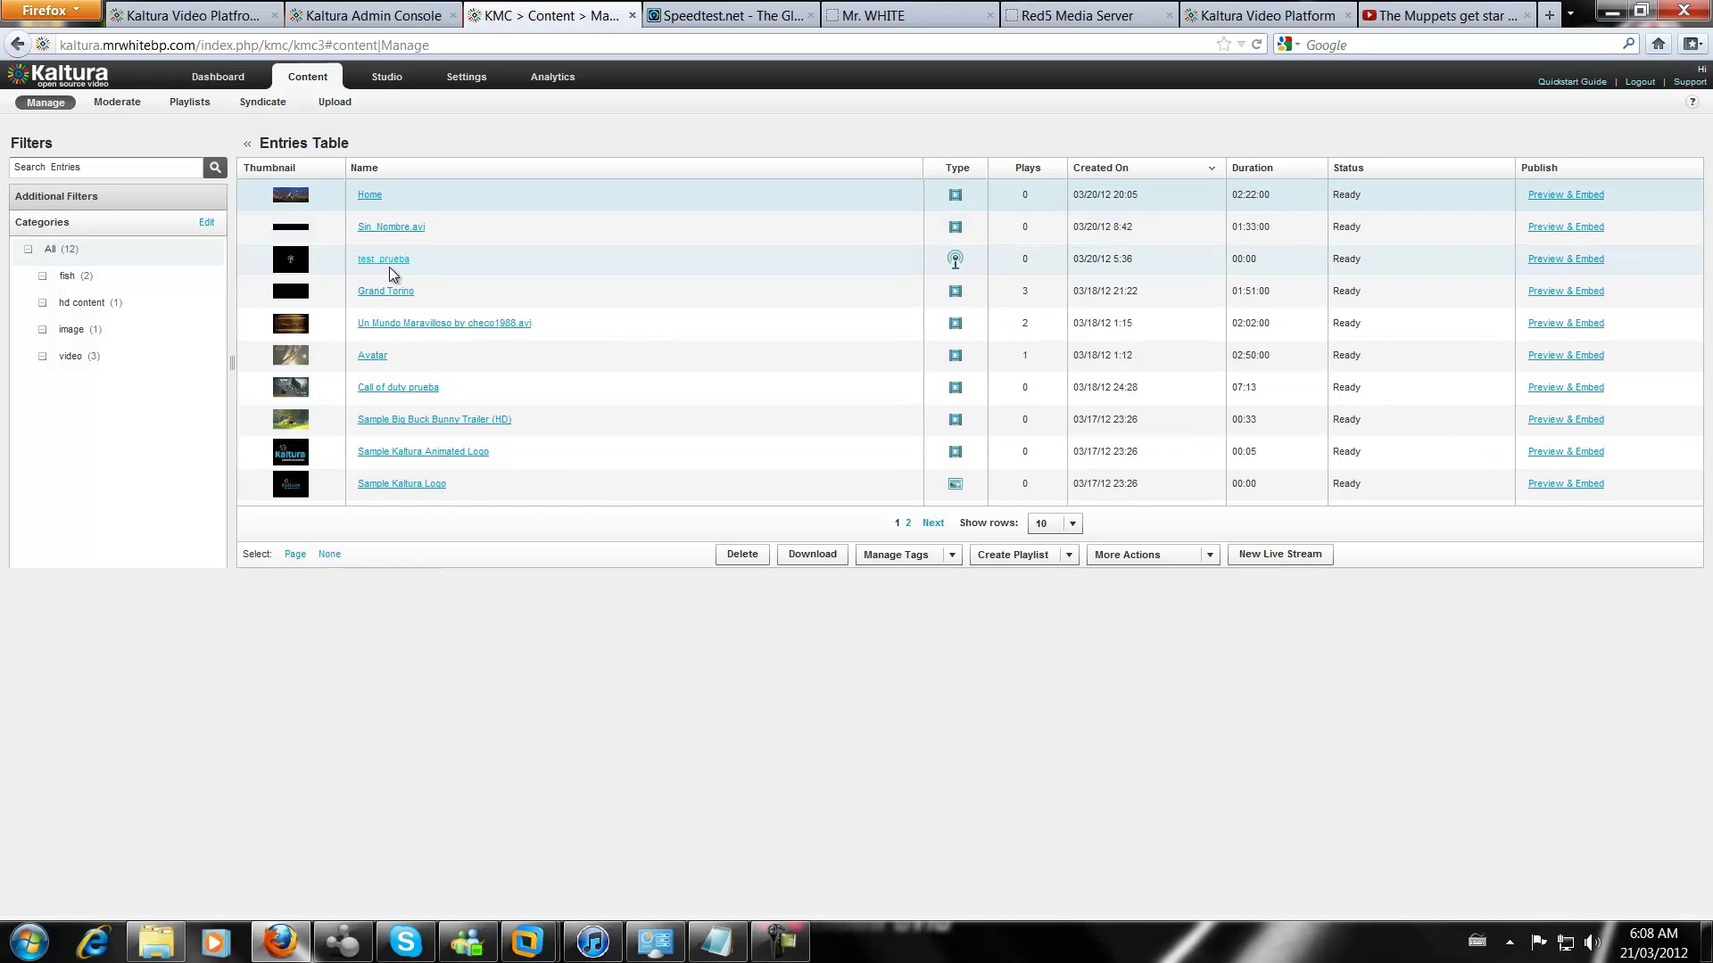
pyautogui.moveTo(386, 297)
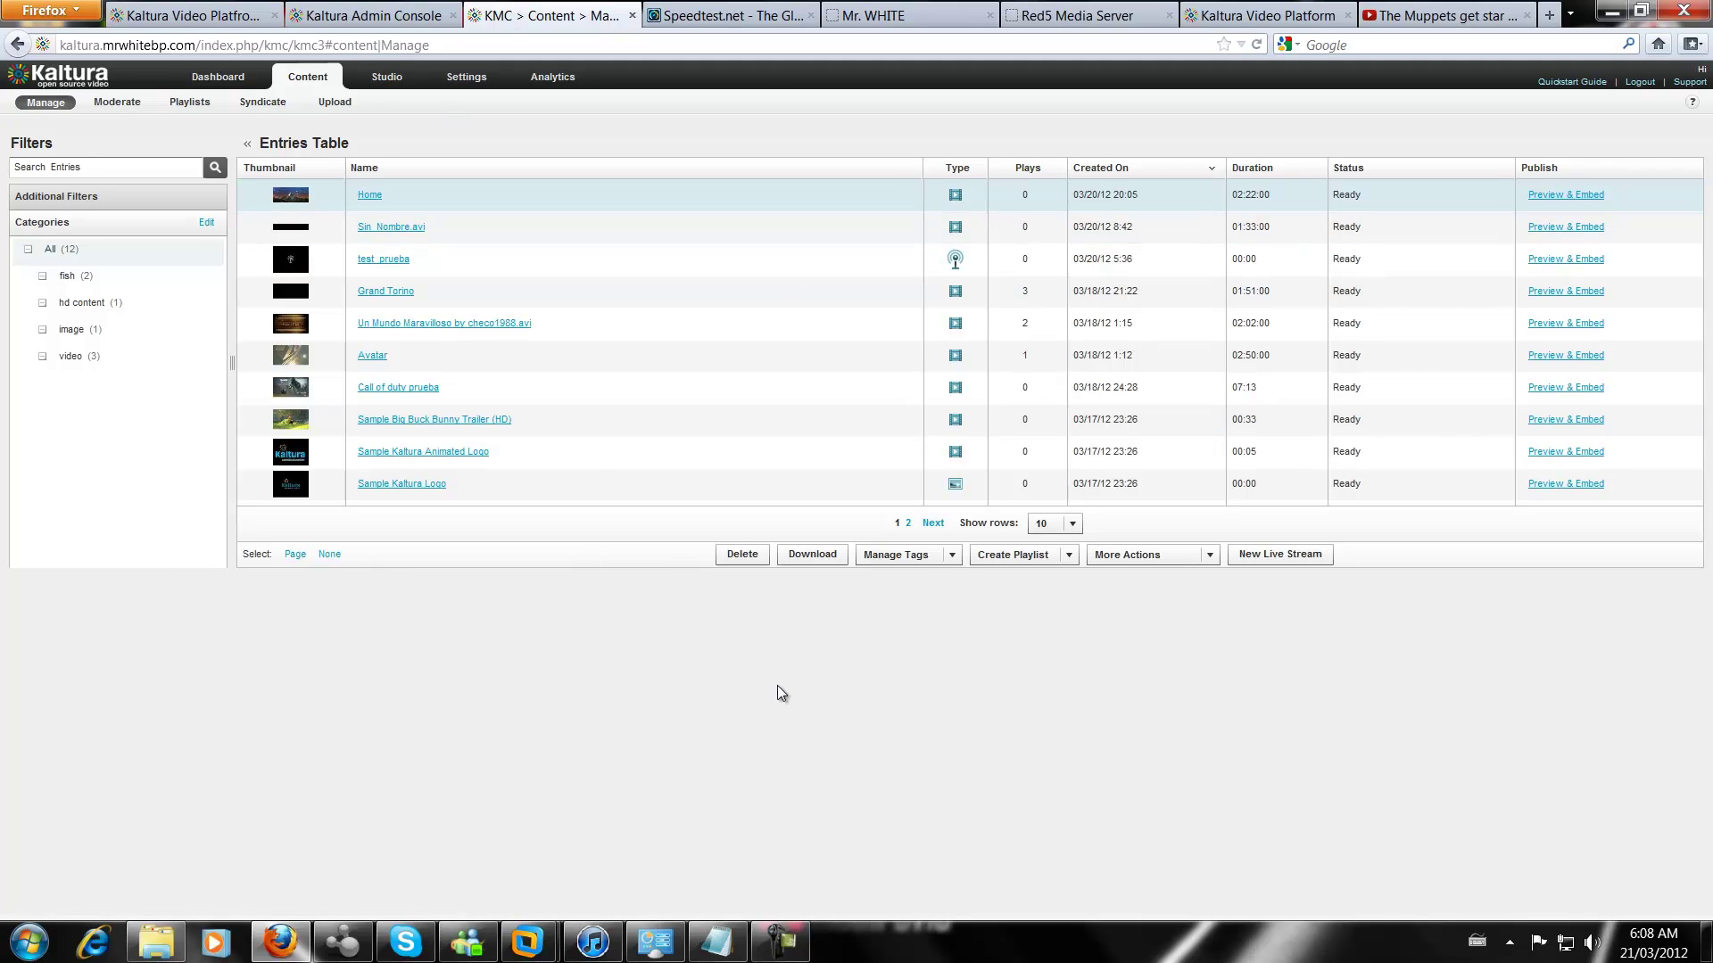
pyautogui.moveTo(526, 942)
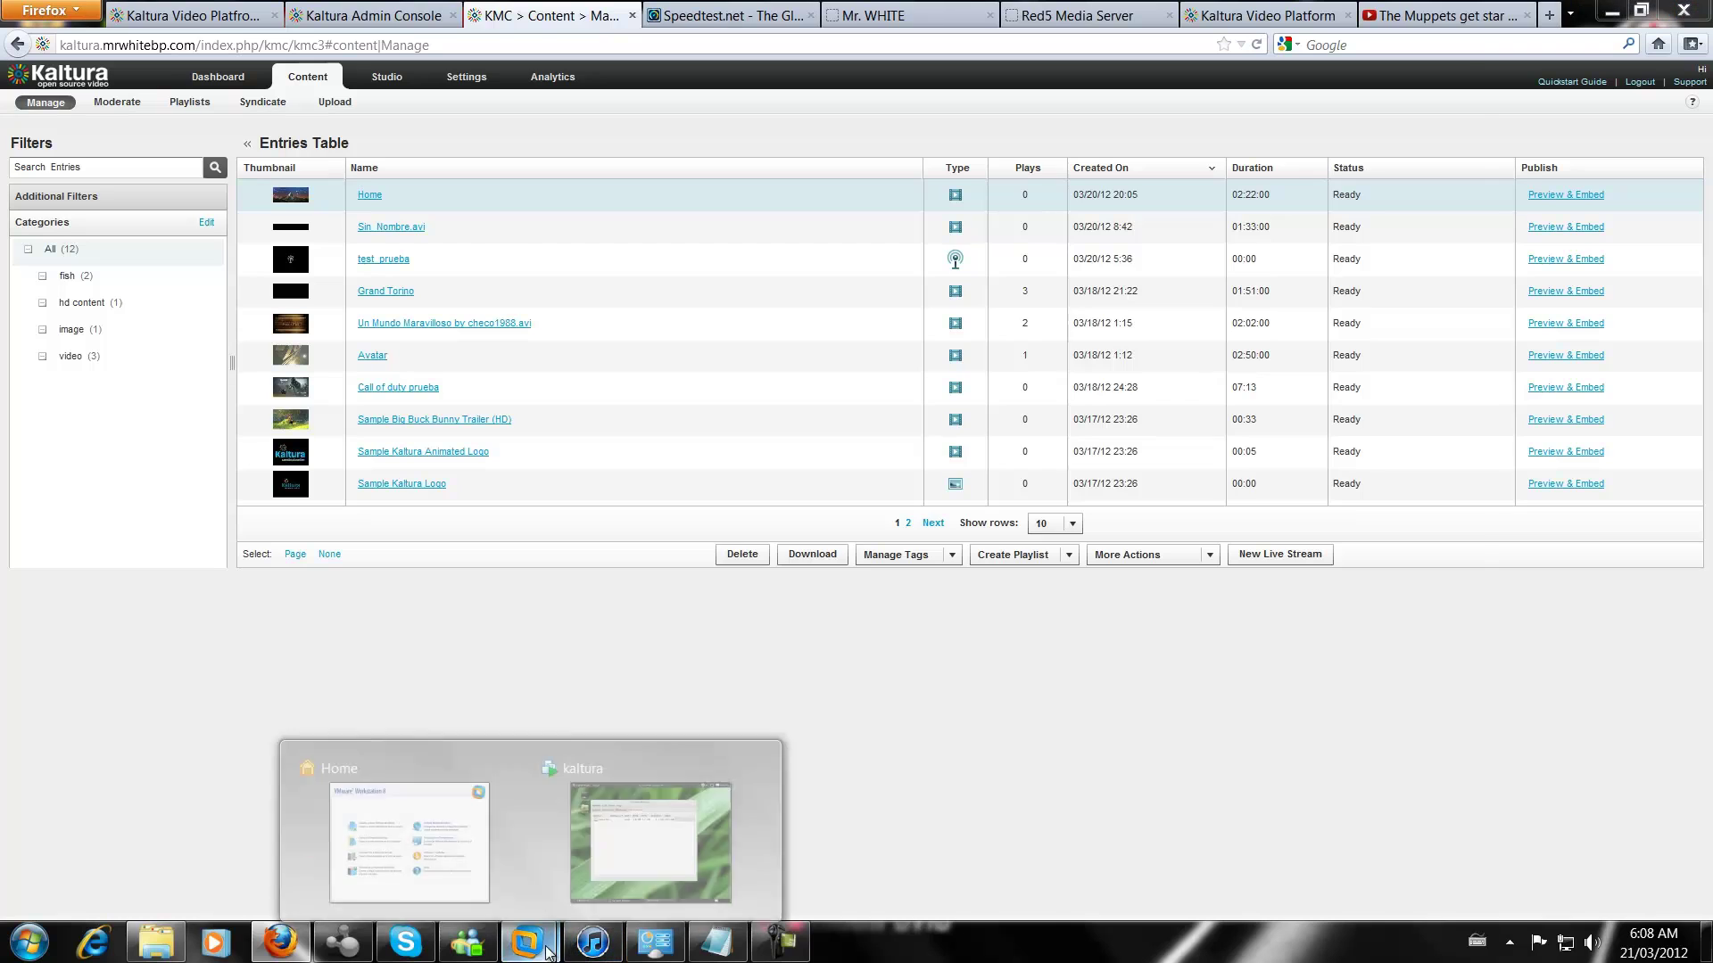
pyautogui.click(685, 792)
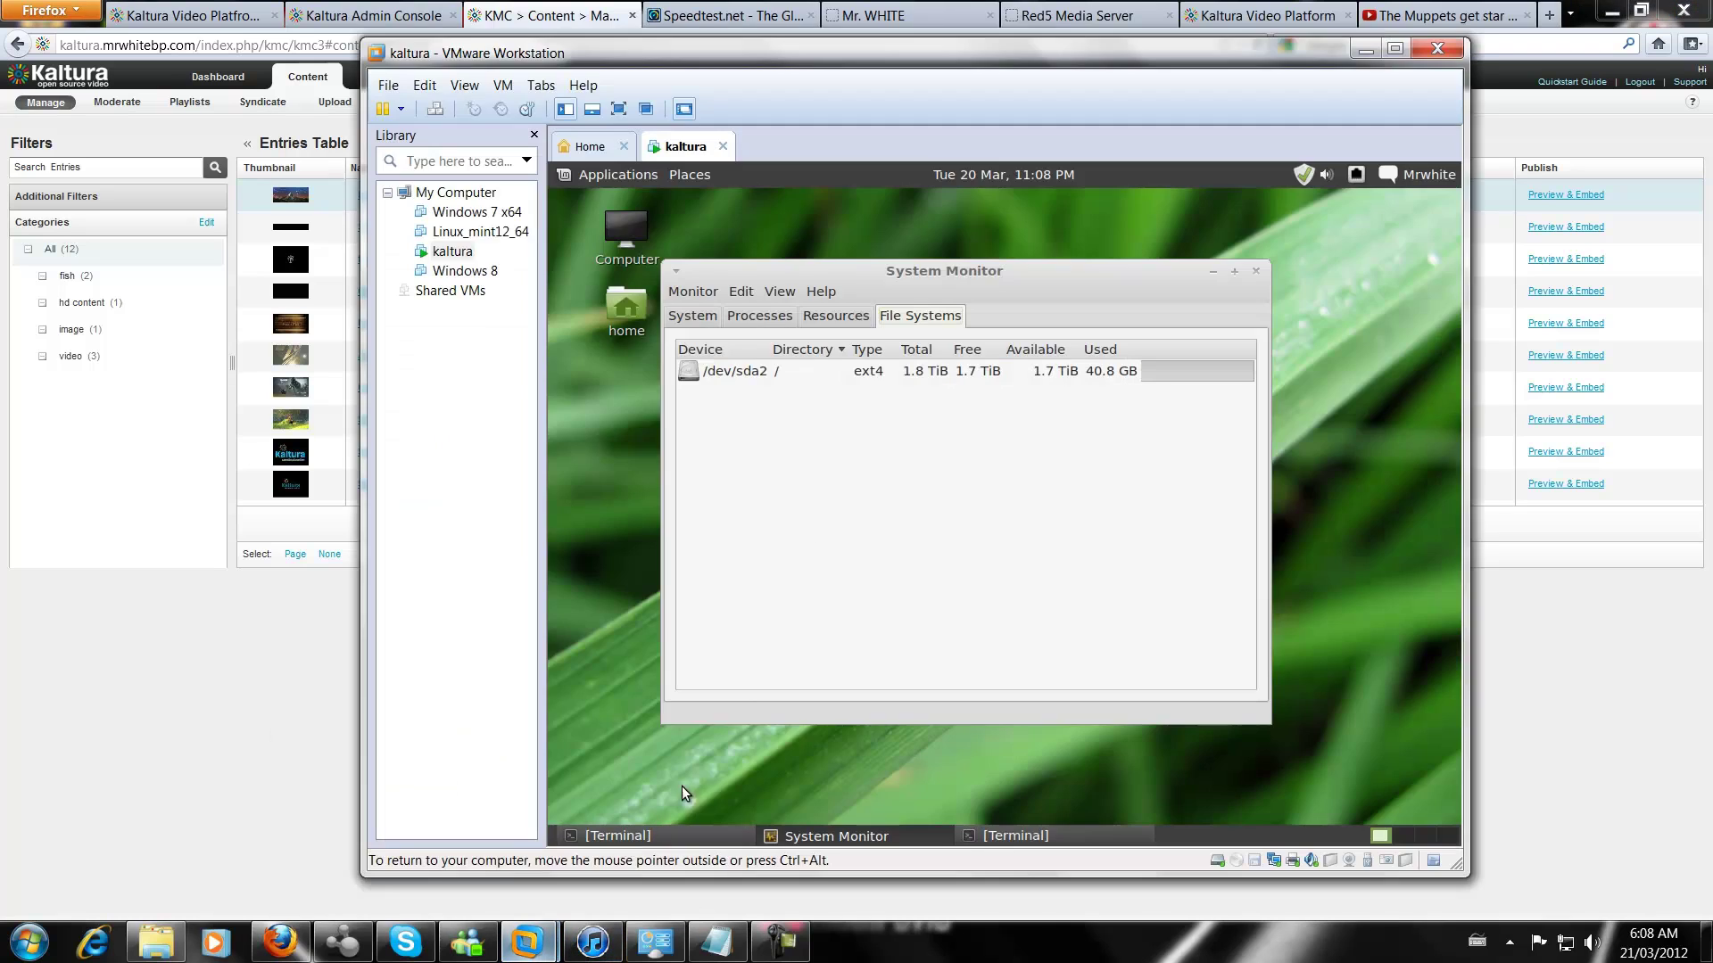
pyautogui.click(1365, 48)
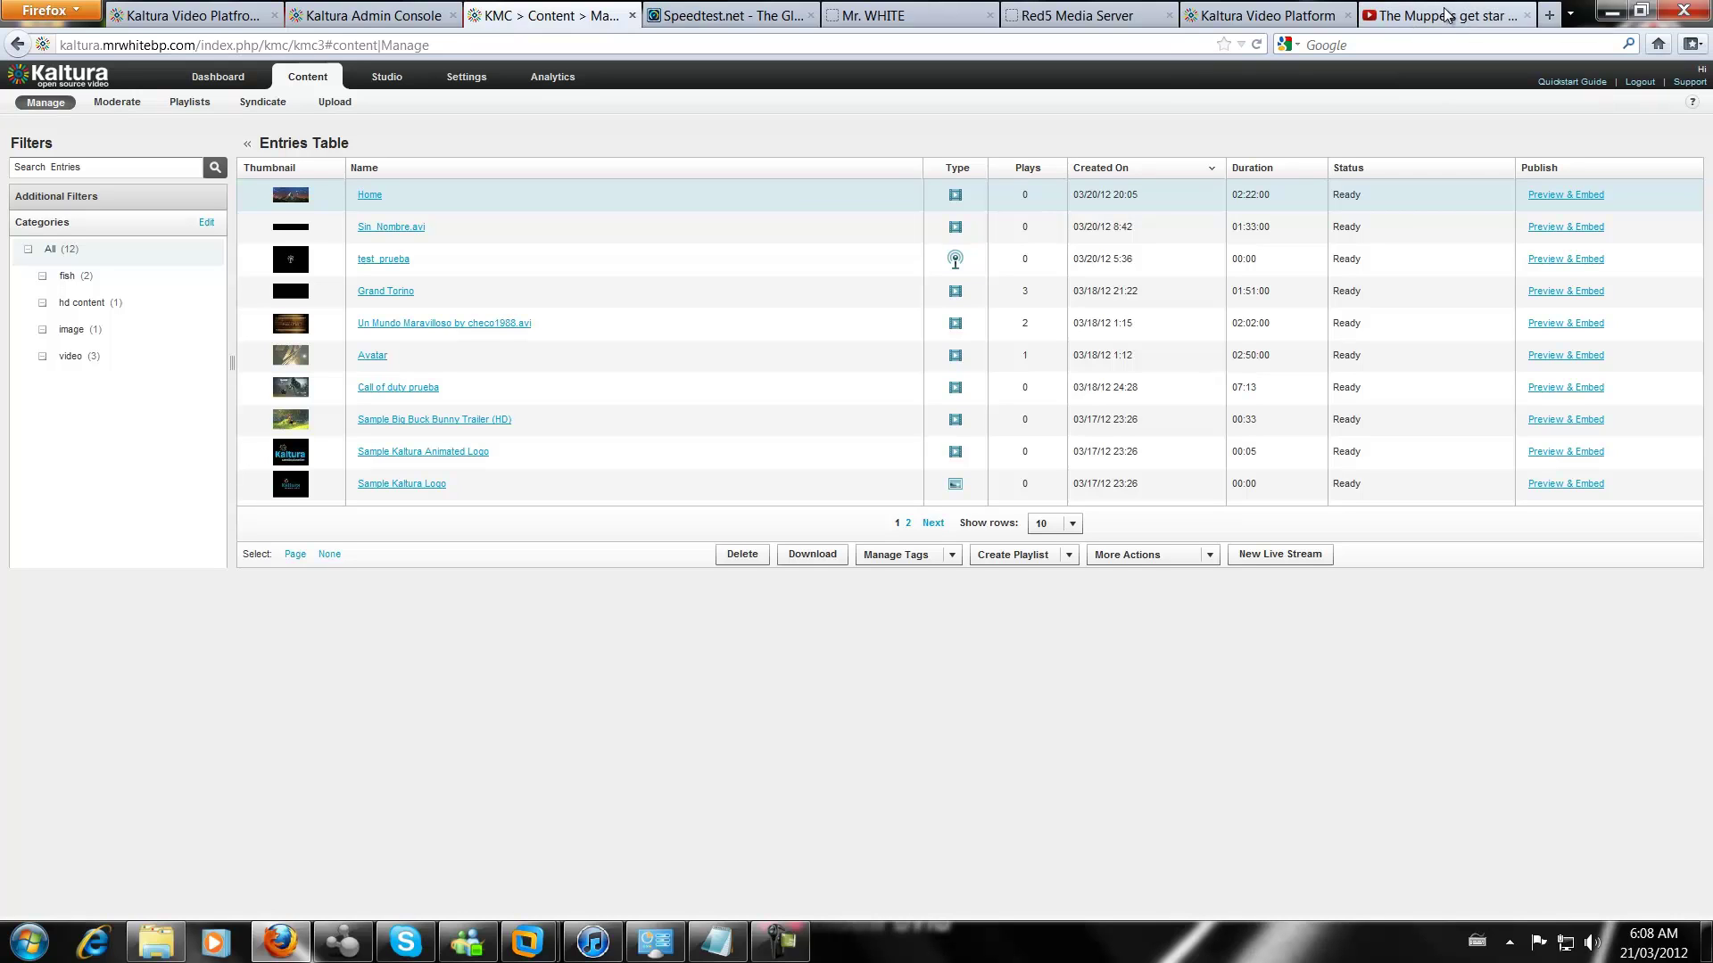
# Switch Firefox to the already open red5.org Red5 Media Server homepage
pyautogui.click(1052, 20)
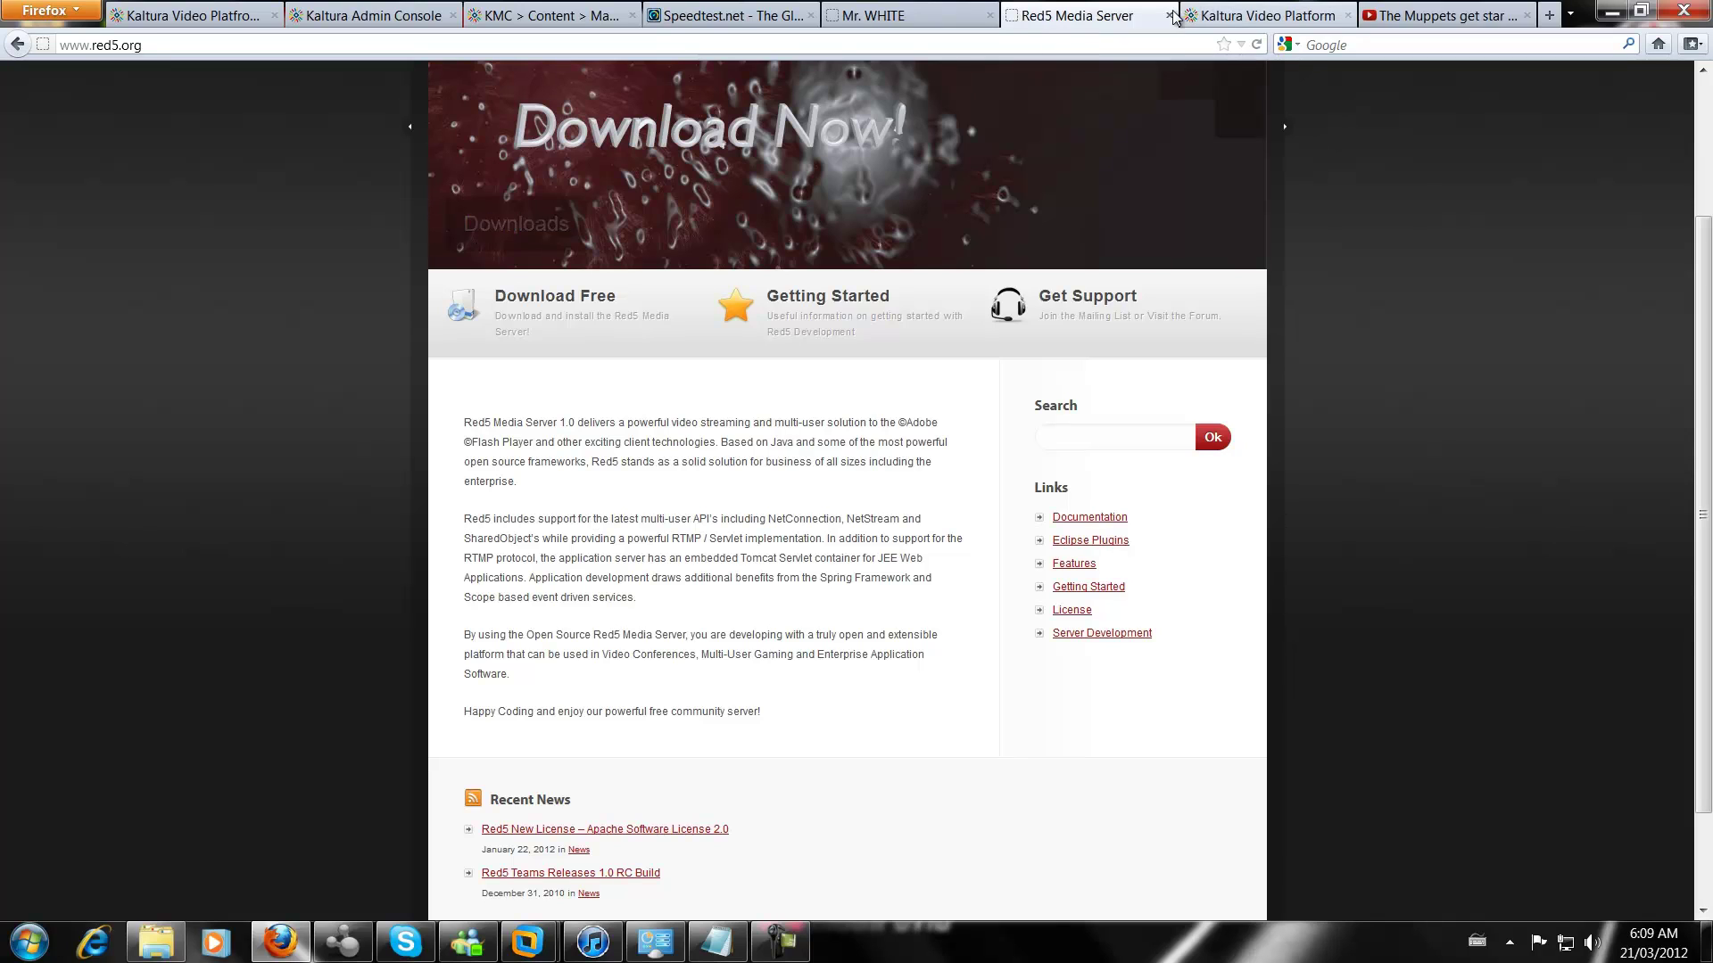
# Close the Muppets YouTube tab and start a new blank tab
pyautogui.click(1311, 18)
pyautogui.click(1378, 13)
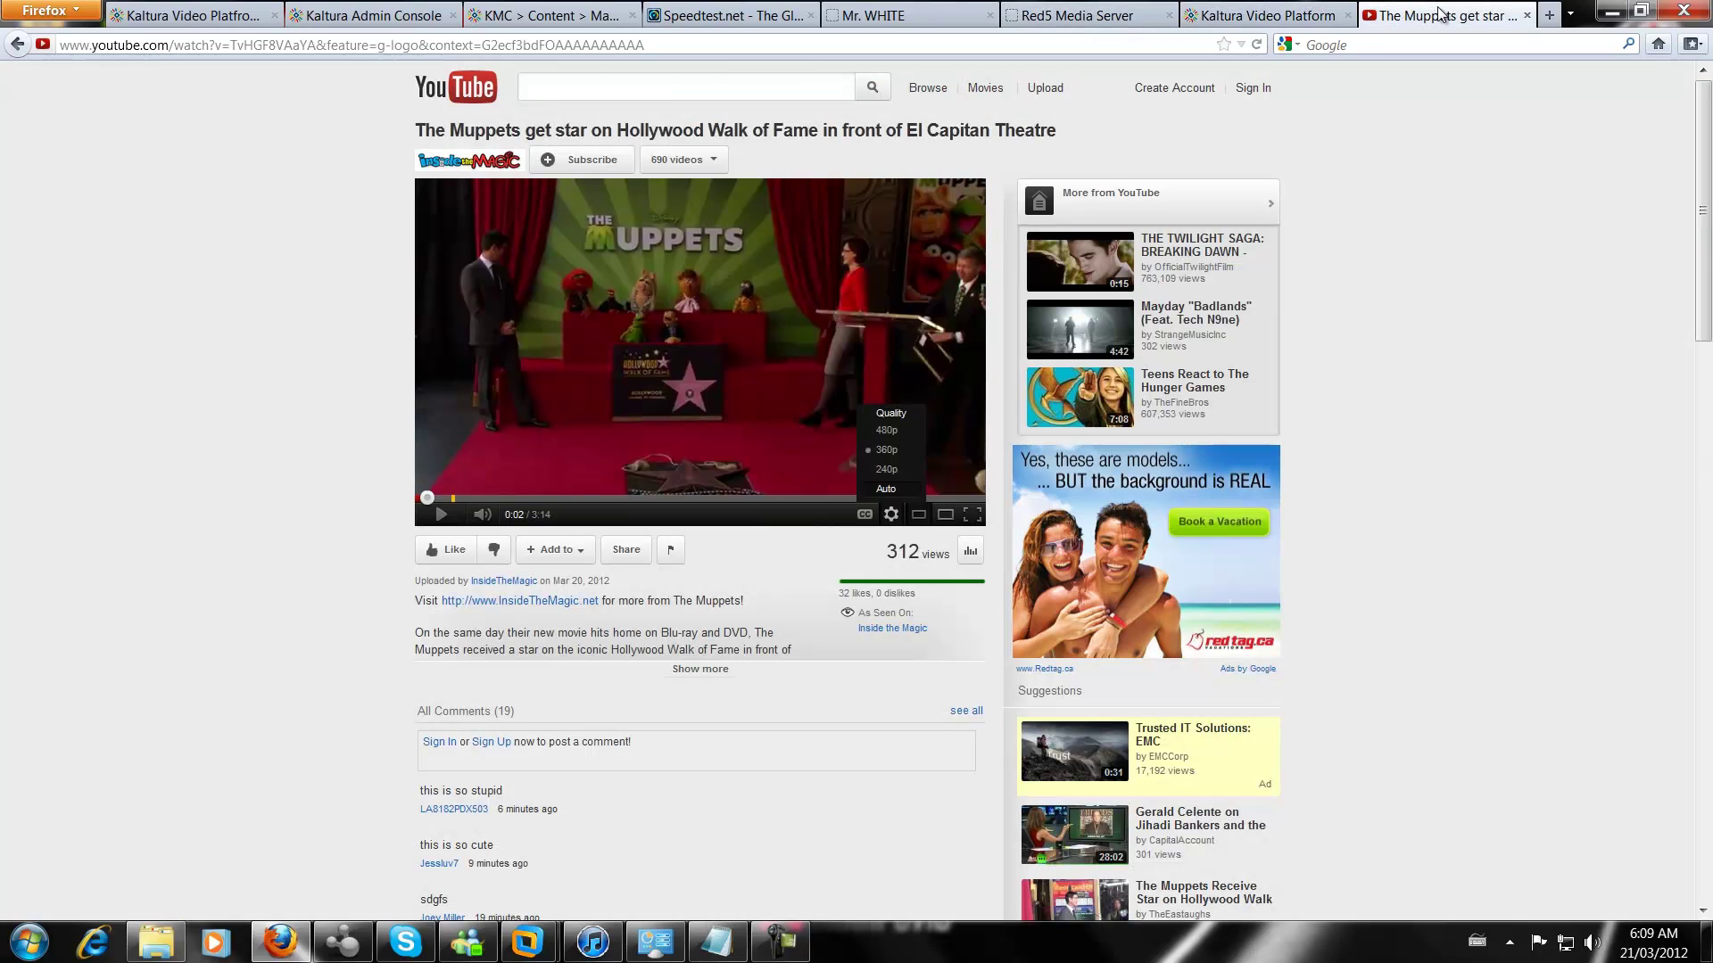
pyautogui.click(1527, 16)
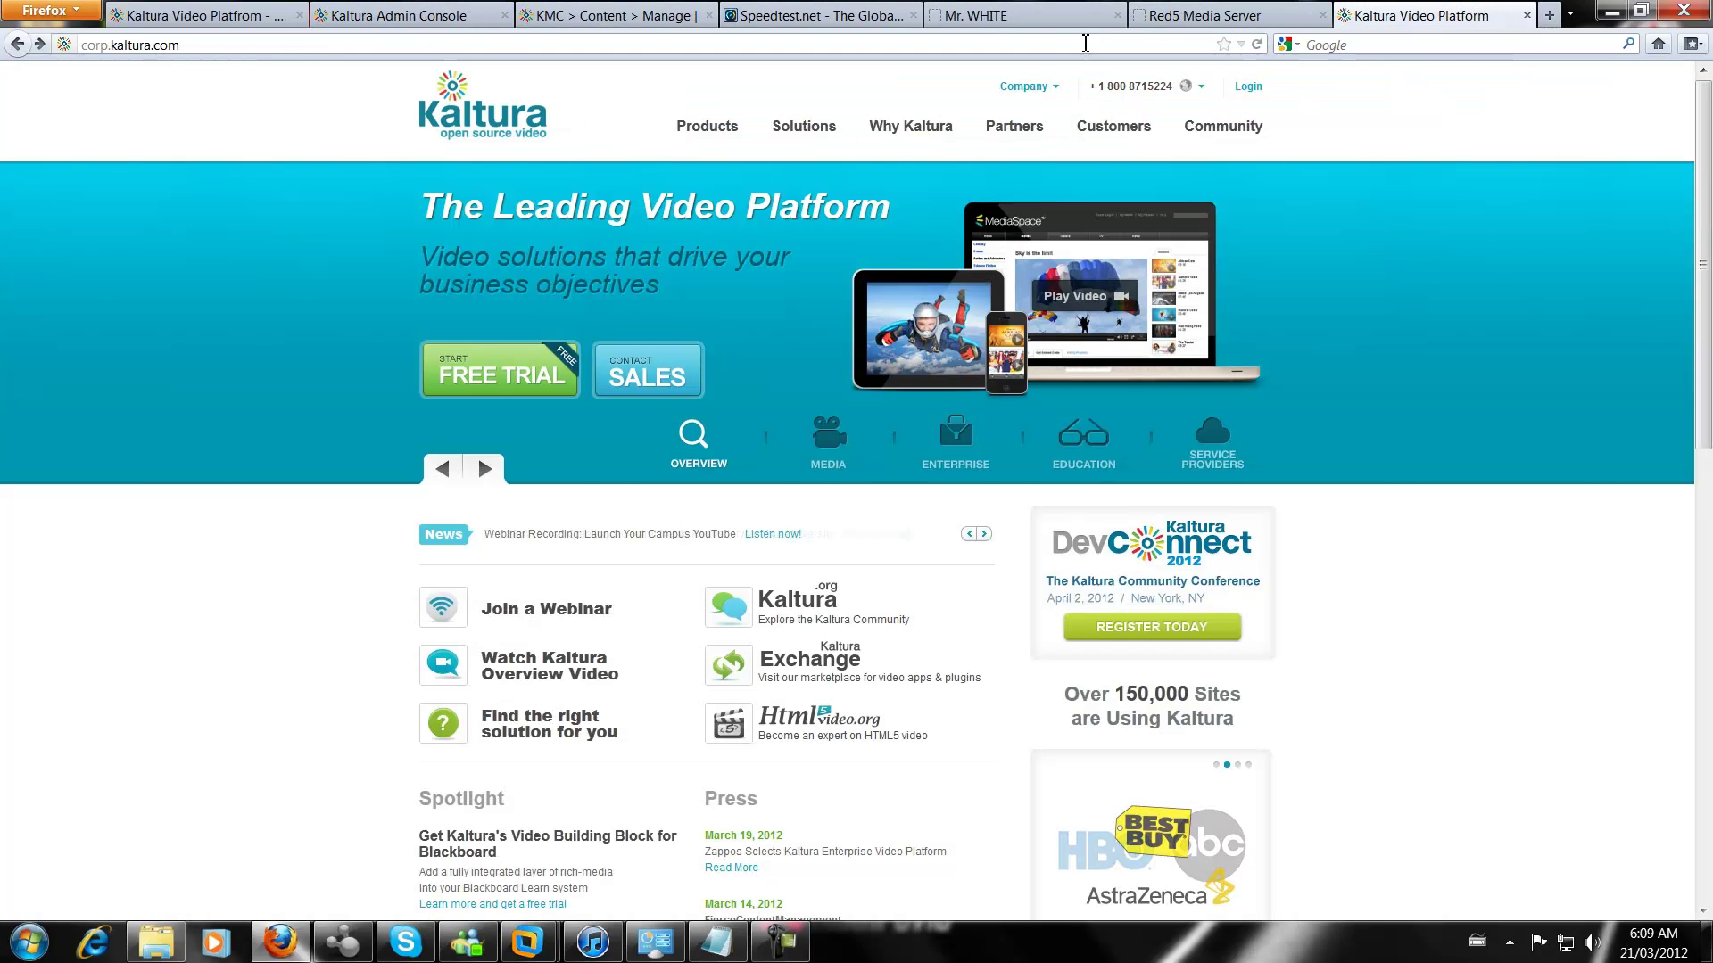
pyautogui.click(1549, 15)
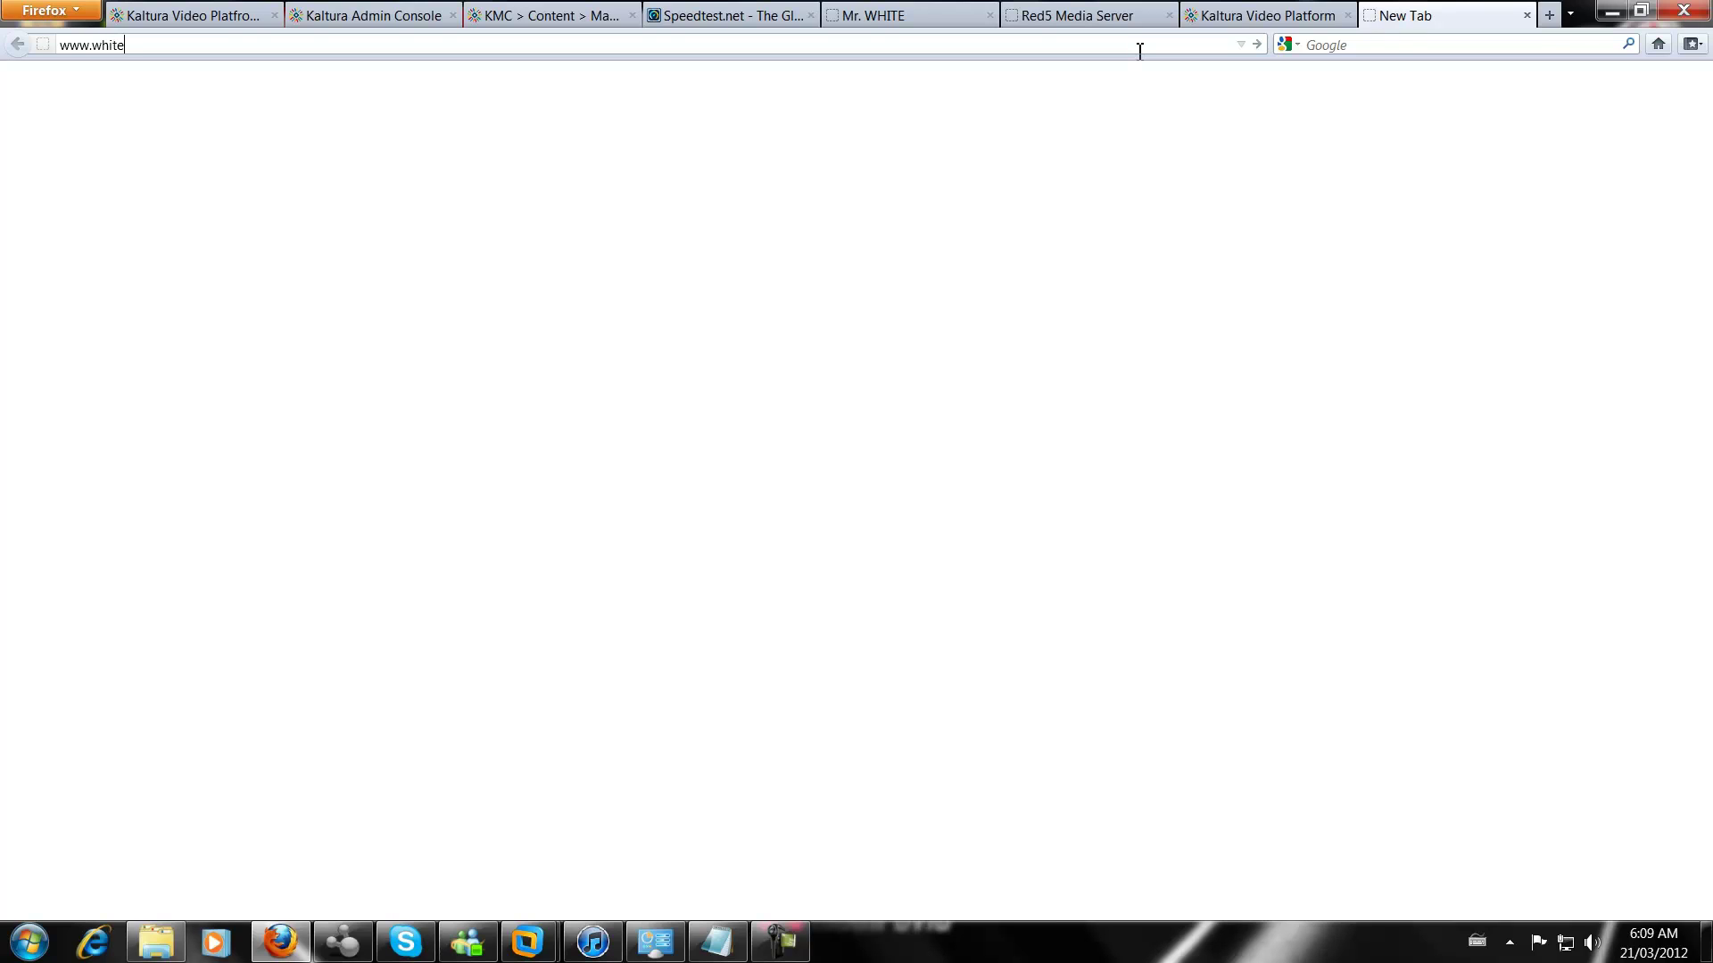
pyautogui.write('o')
pyautogui.press('BackSpace')
pyautogui.write('p.com:5080')
pyautogui.press('Return')
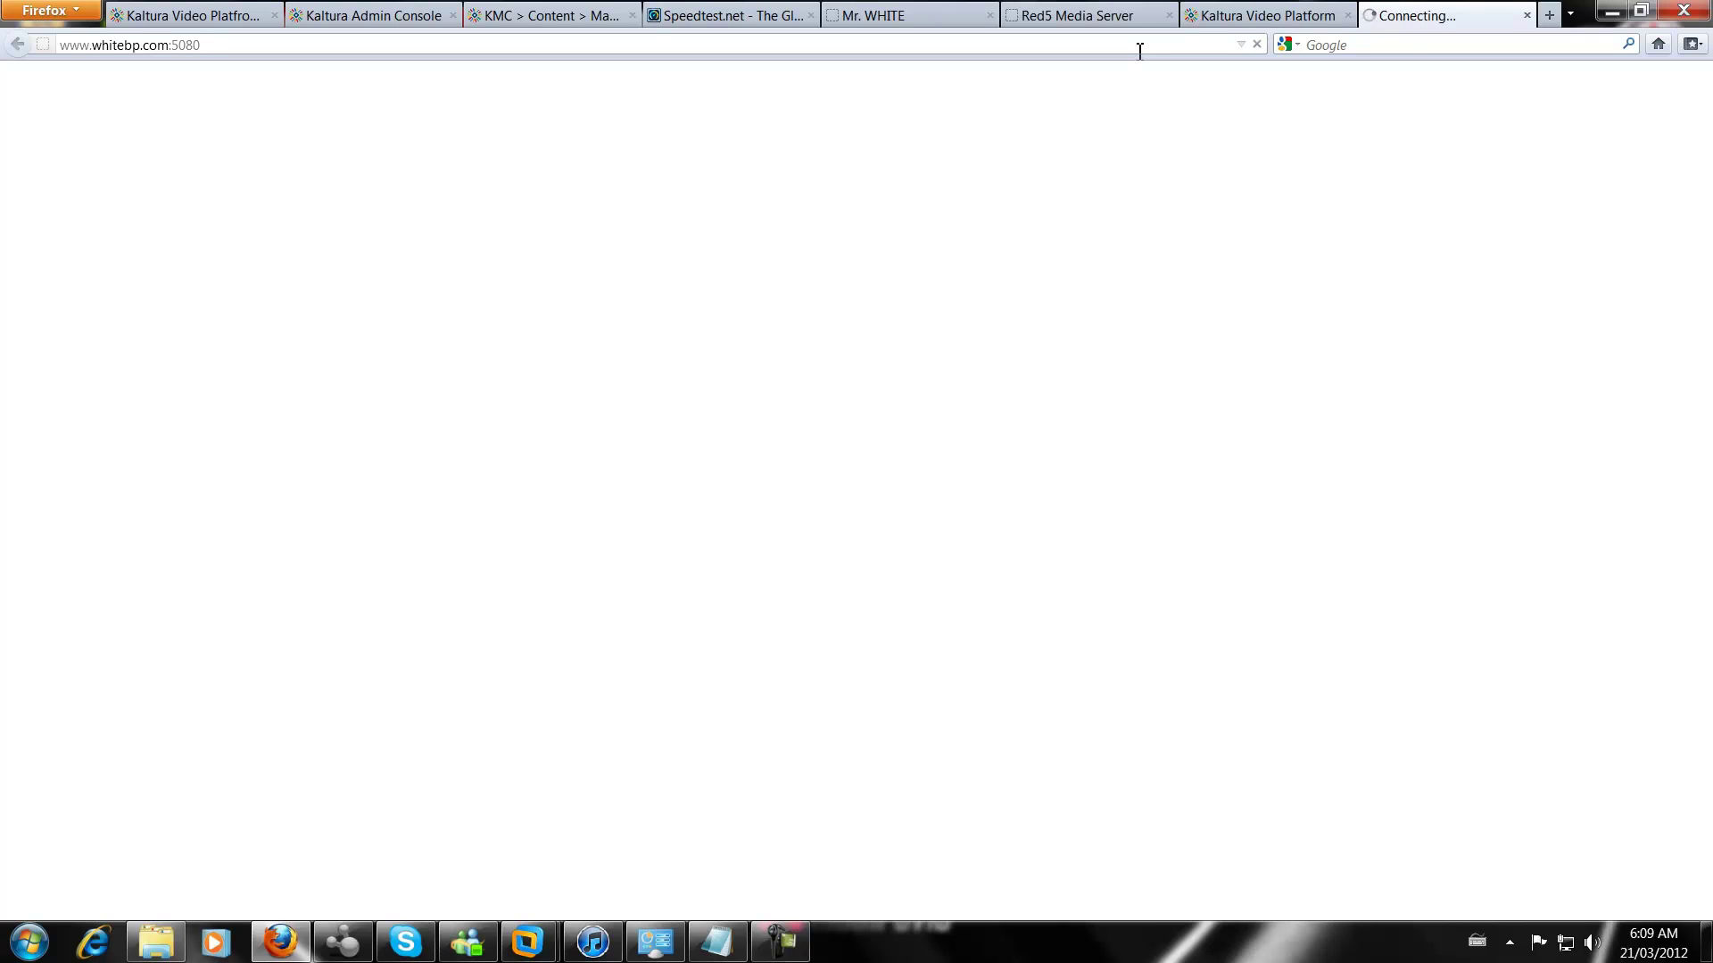
pyautogui.doubleClick(97, 46)
pyautogui.click(98, 46)
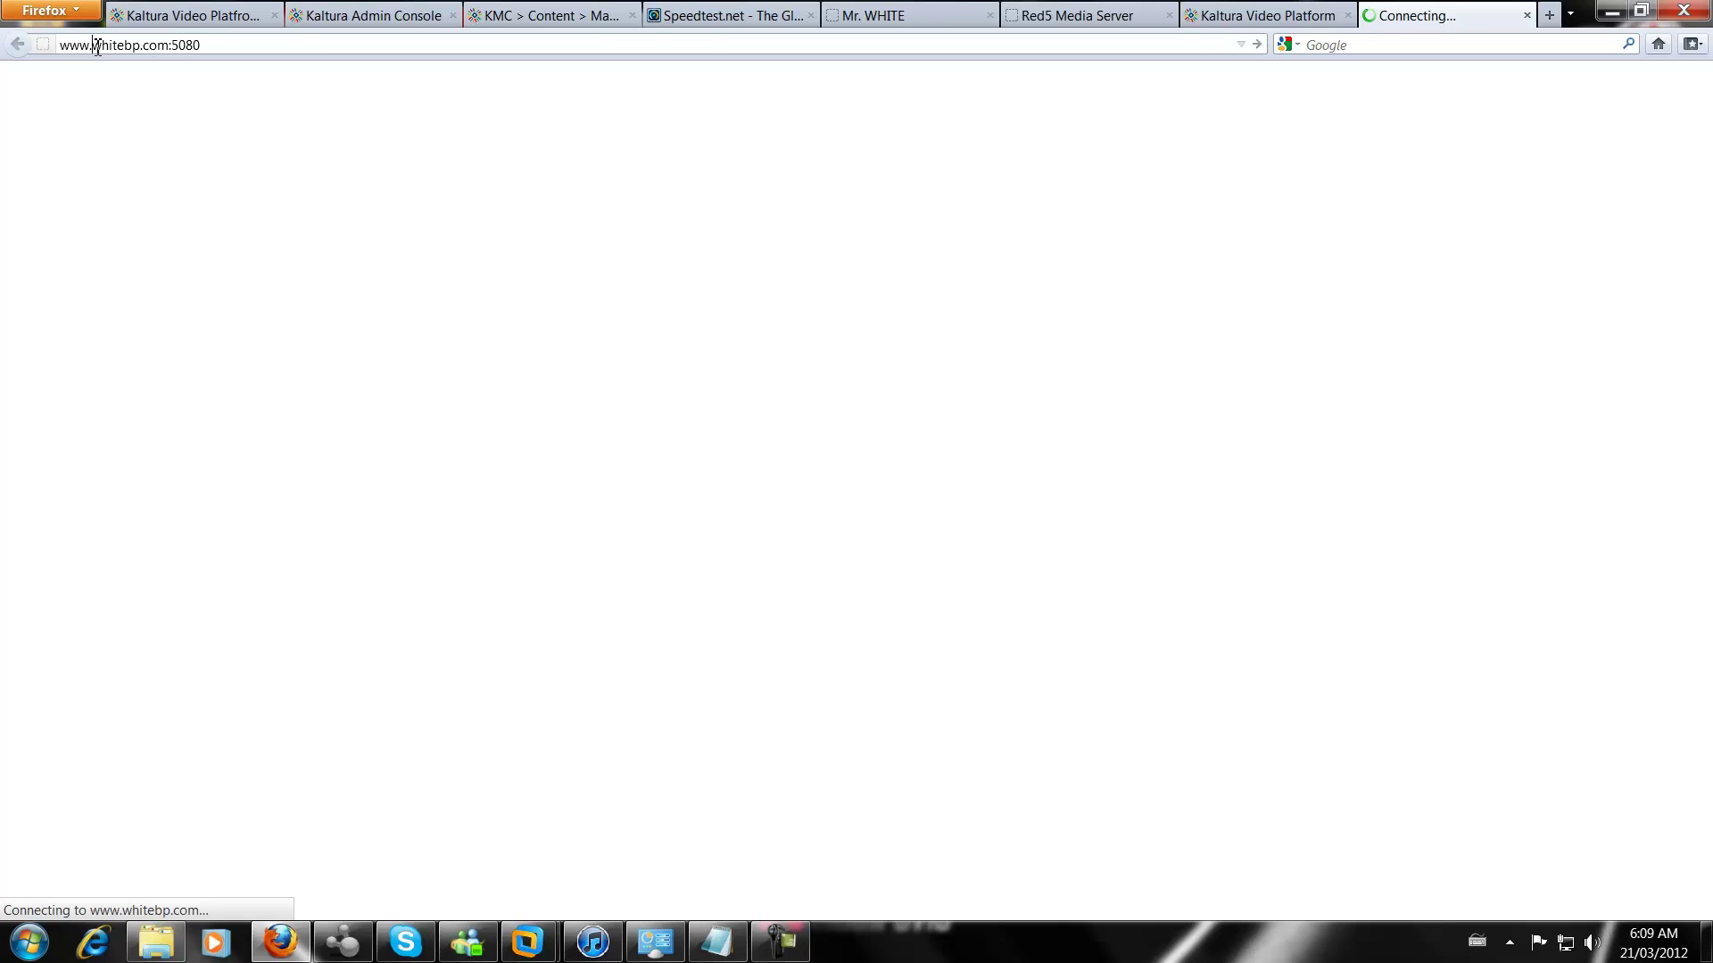
pyautogui.write('mr')
pyautogui.press('Return')
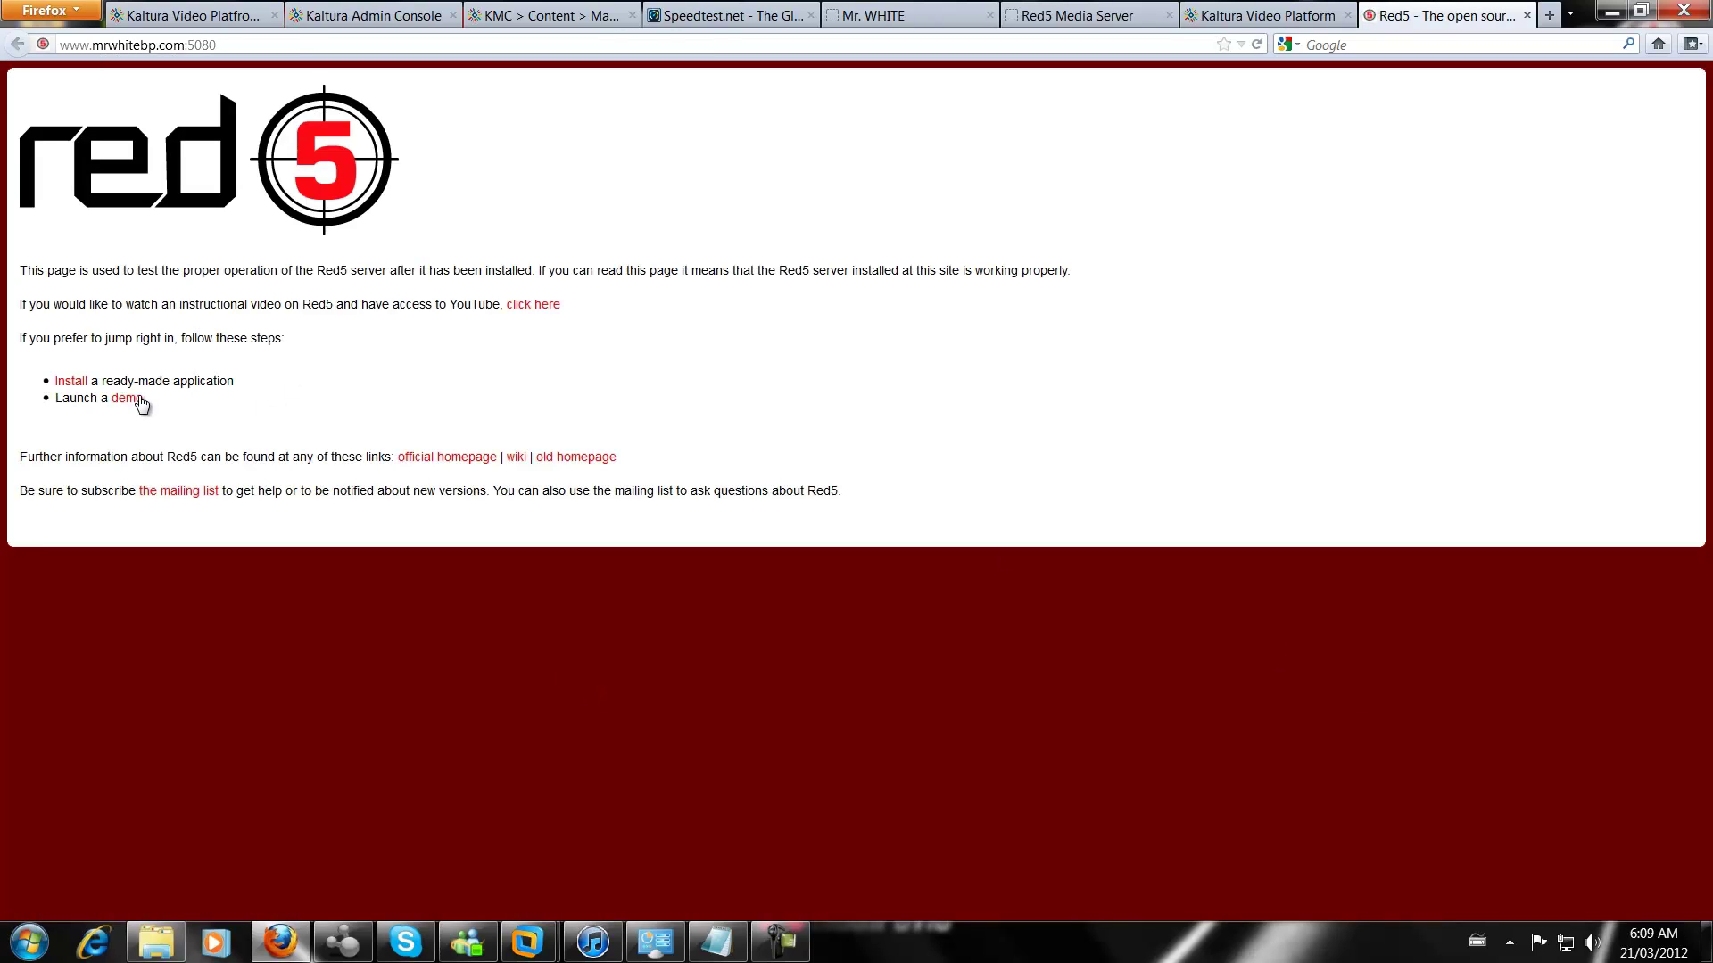
# Open the Shared Ball demo from the Red5 demos list and copy its page address
pyautogui.click(133, 399)
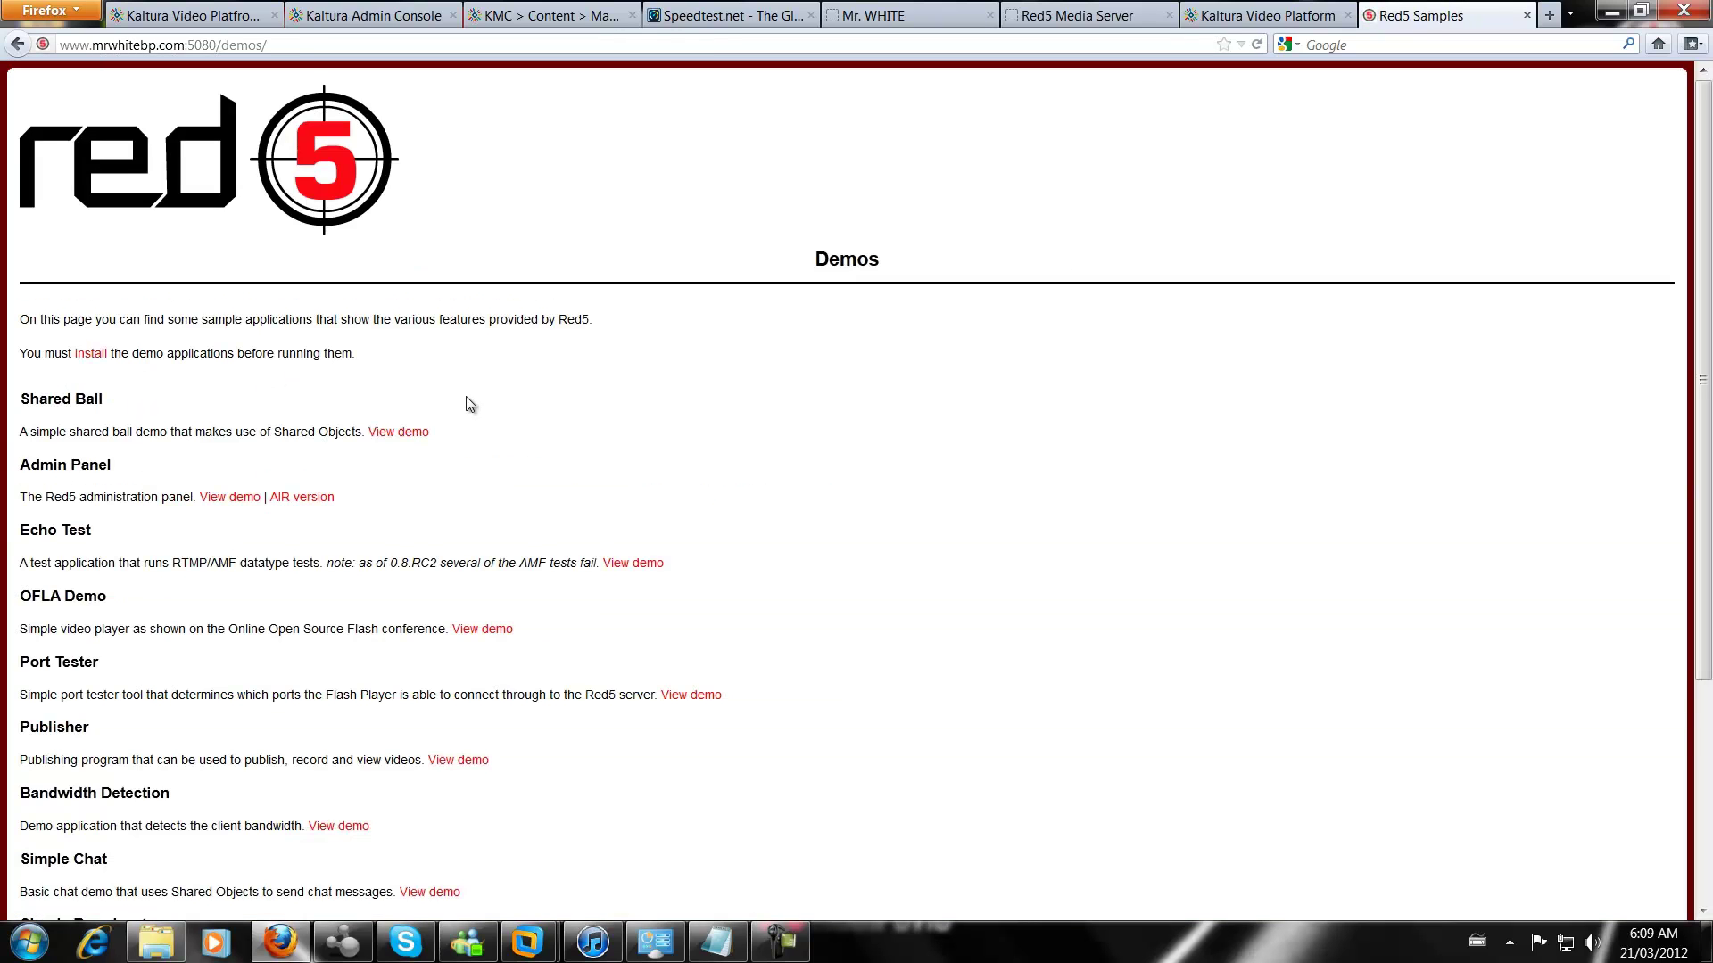
pyautogui.click(400, 434)
pyautogui.click(395, 51)
pyautogui.hotkey('ctrl', 'c')
pyautogui.rightClick(387, 51)
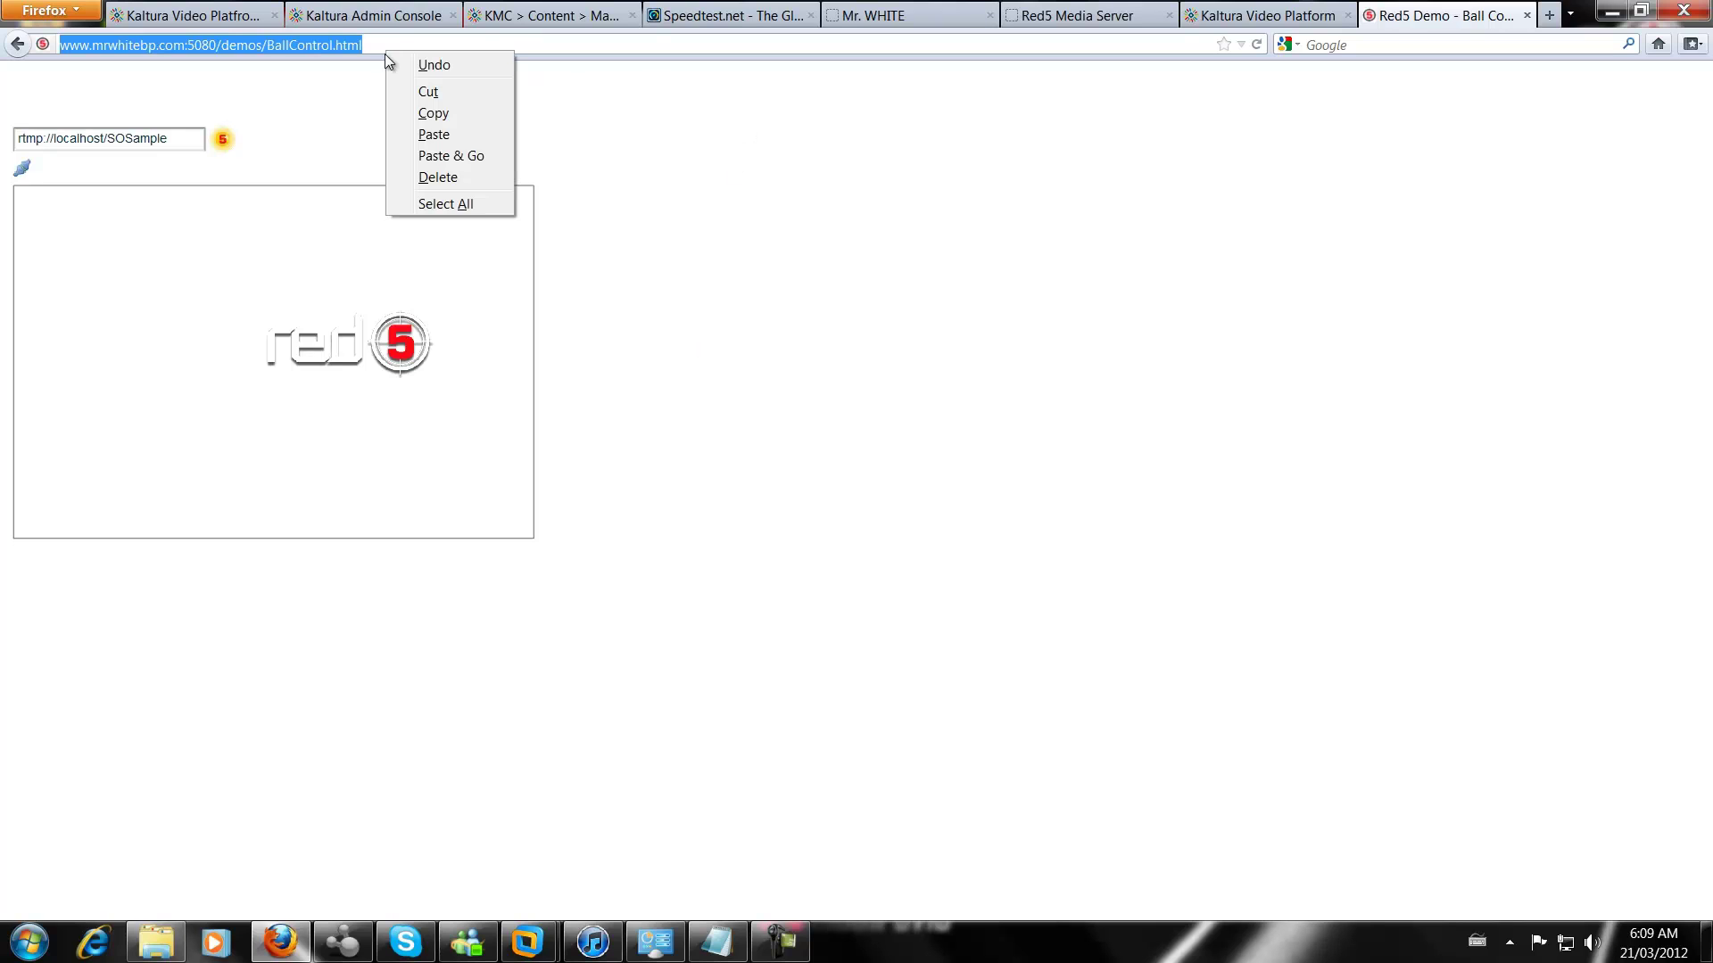
pyautogui.click(420, 116)
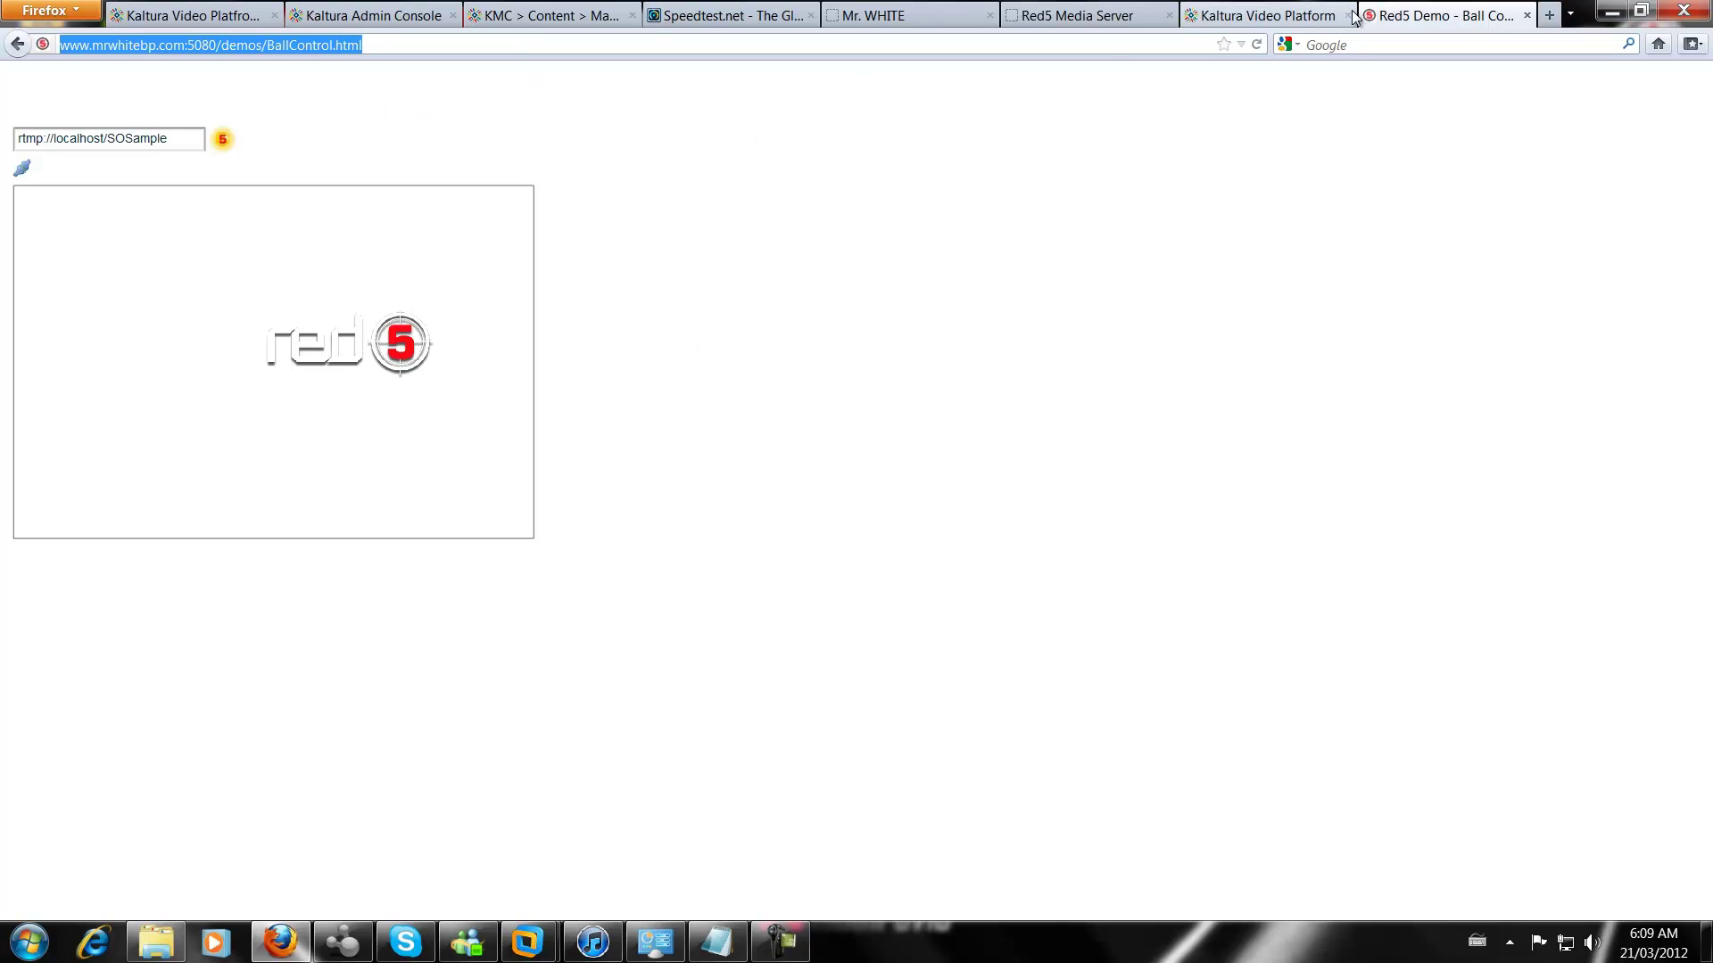
# Load the copied Ball Control demo address in a second browser window on the right half
pyautogui.click(1548, 20)
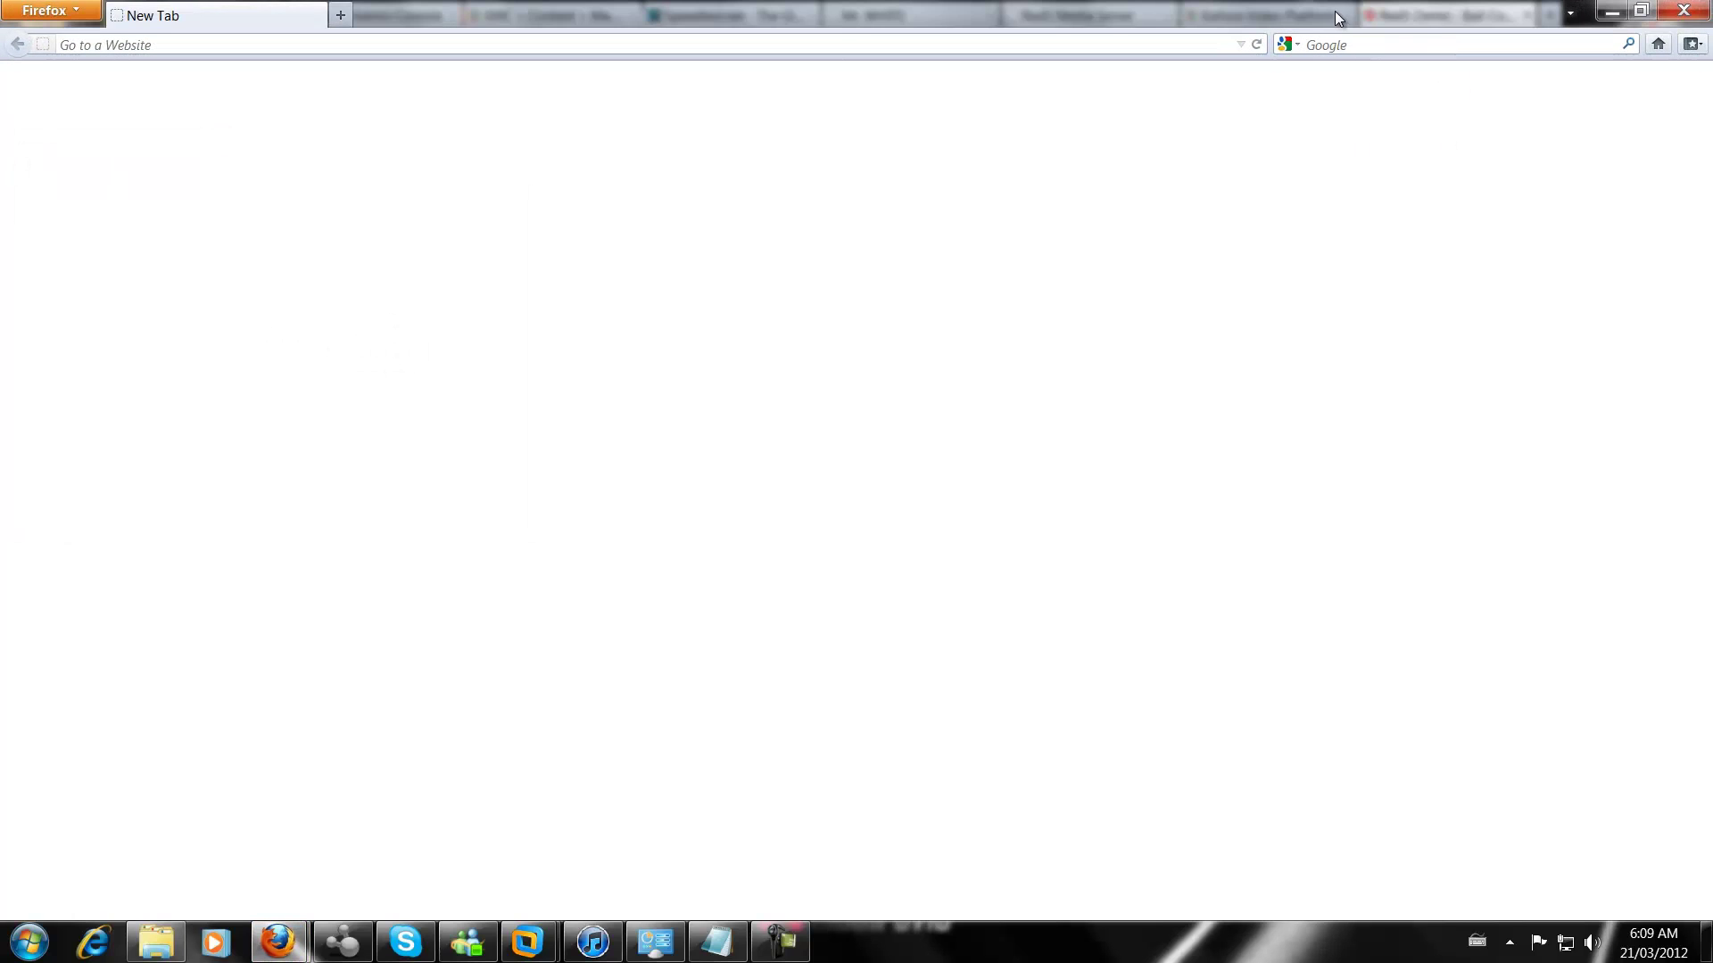
pyautogui.moveTo(1335, 10); pyautogui.dragTo(1439, 143)
pyautogui.rightClick(1193, 189)
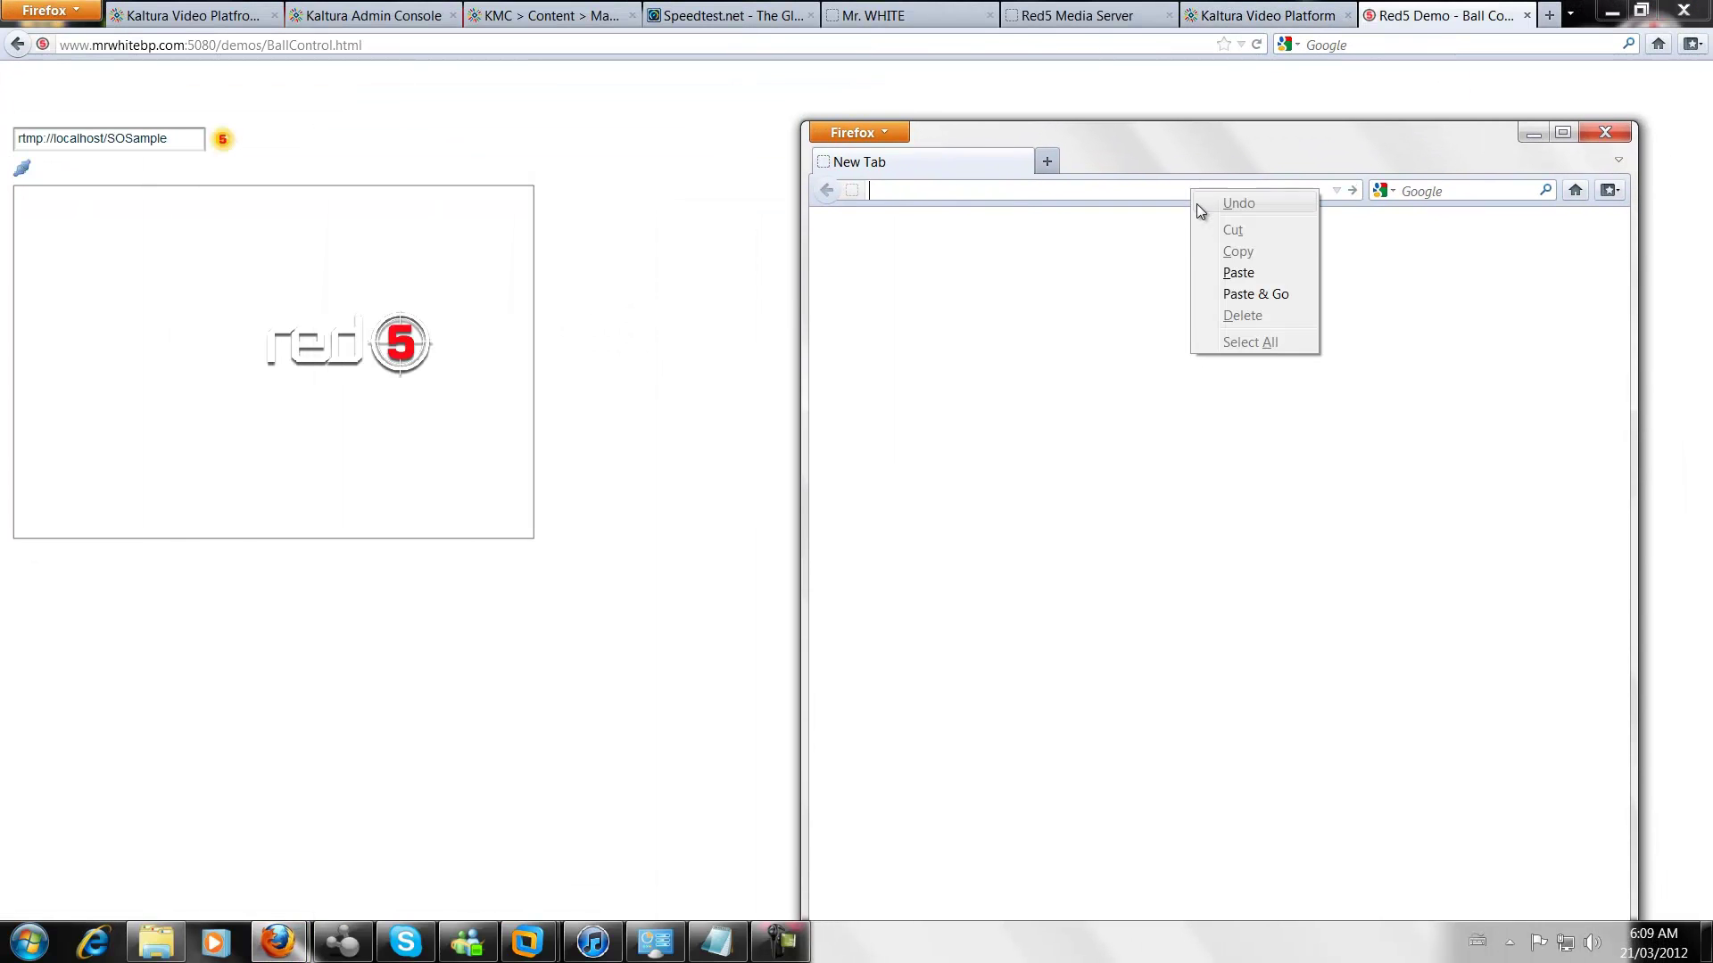
pyautogui.click(1239, 267)
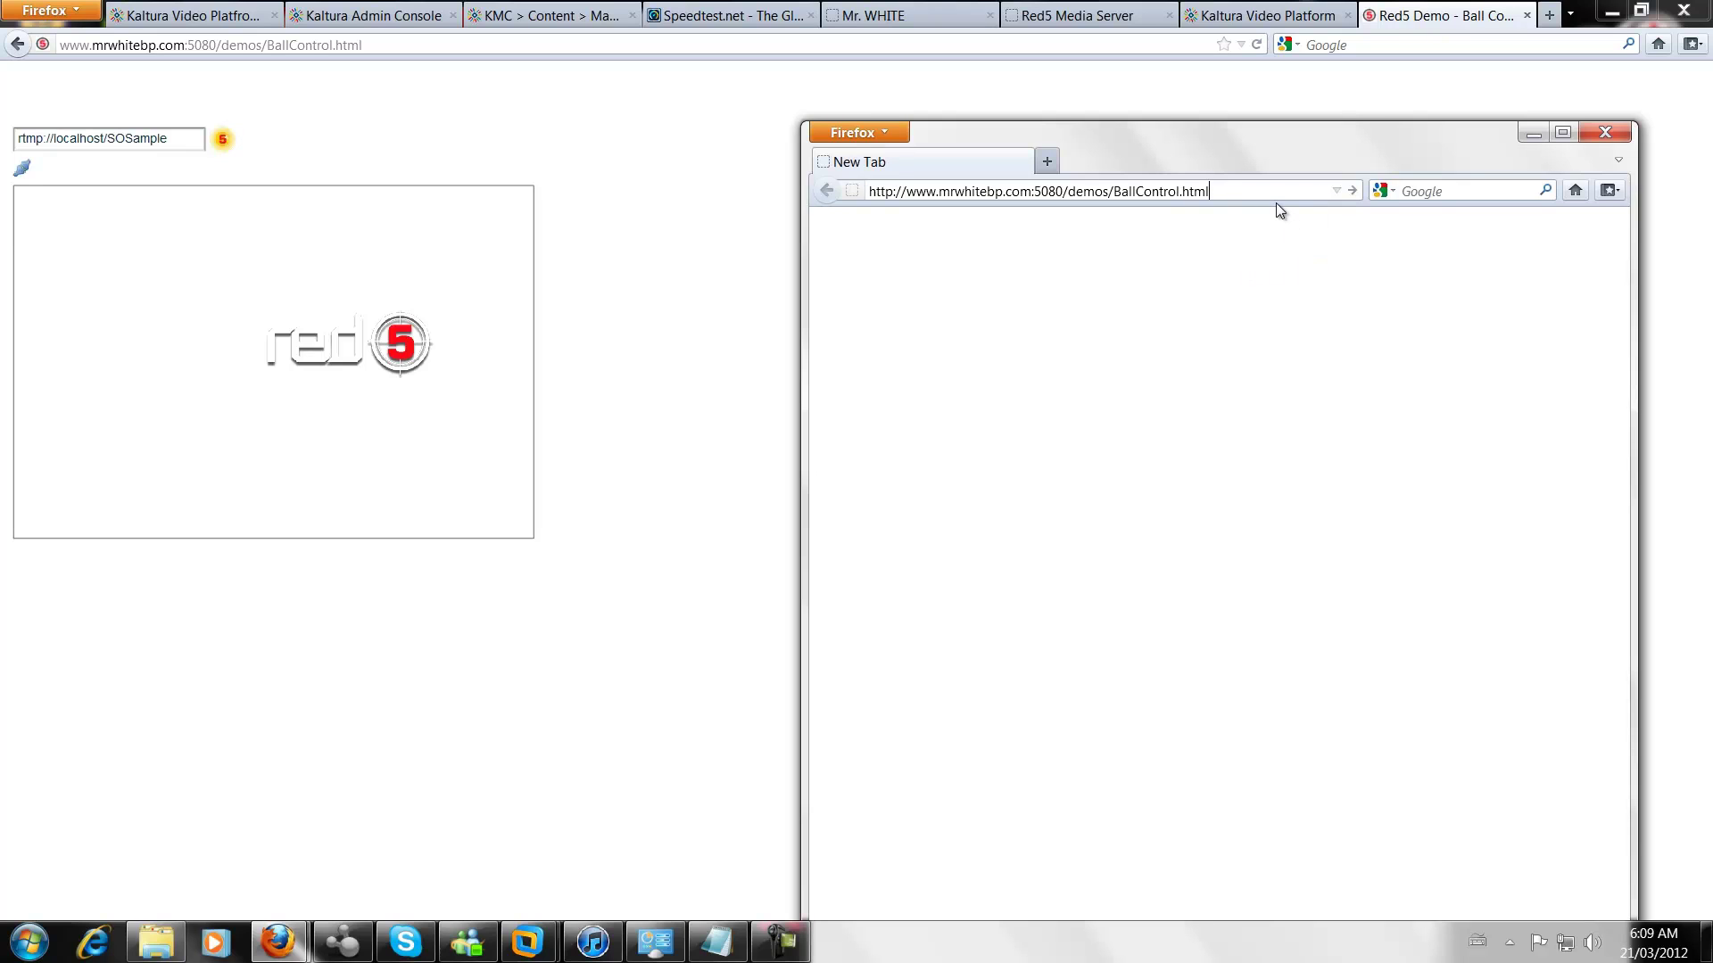
pyautogui.press('Return')
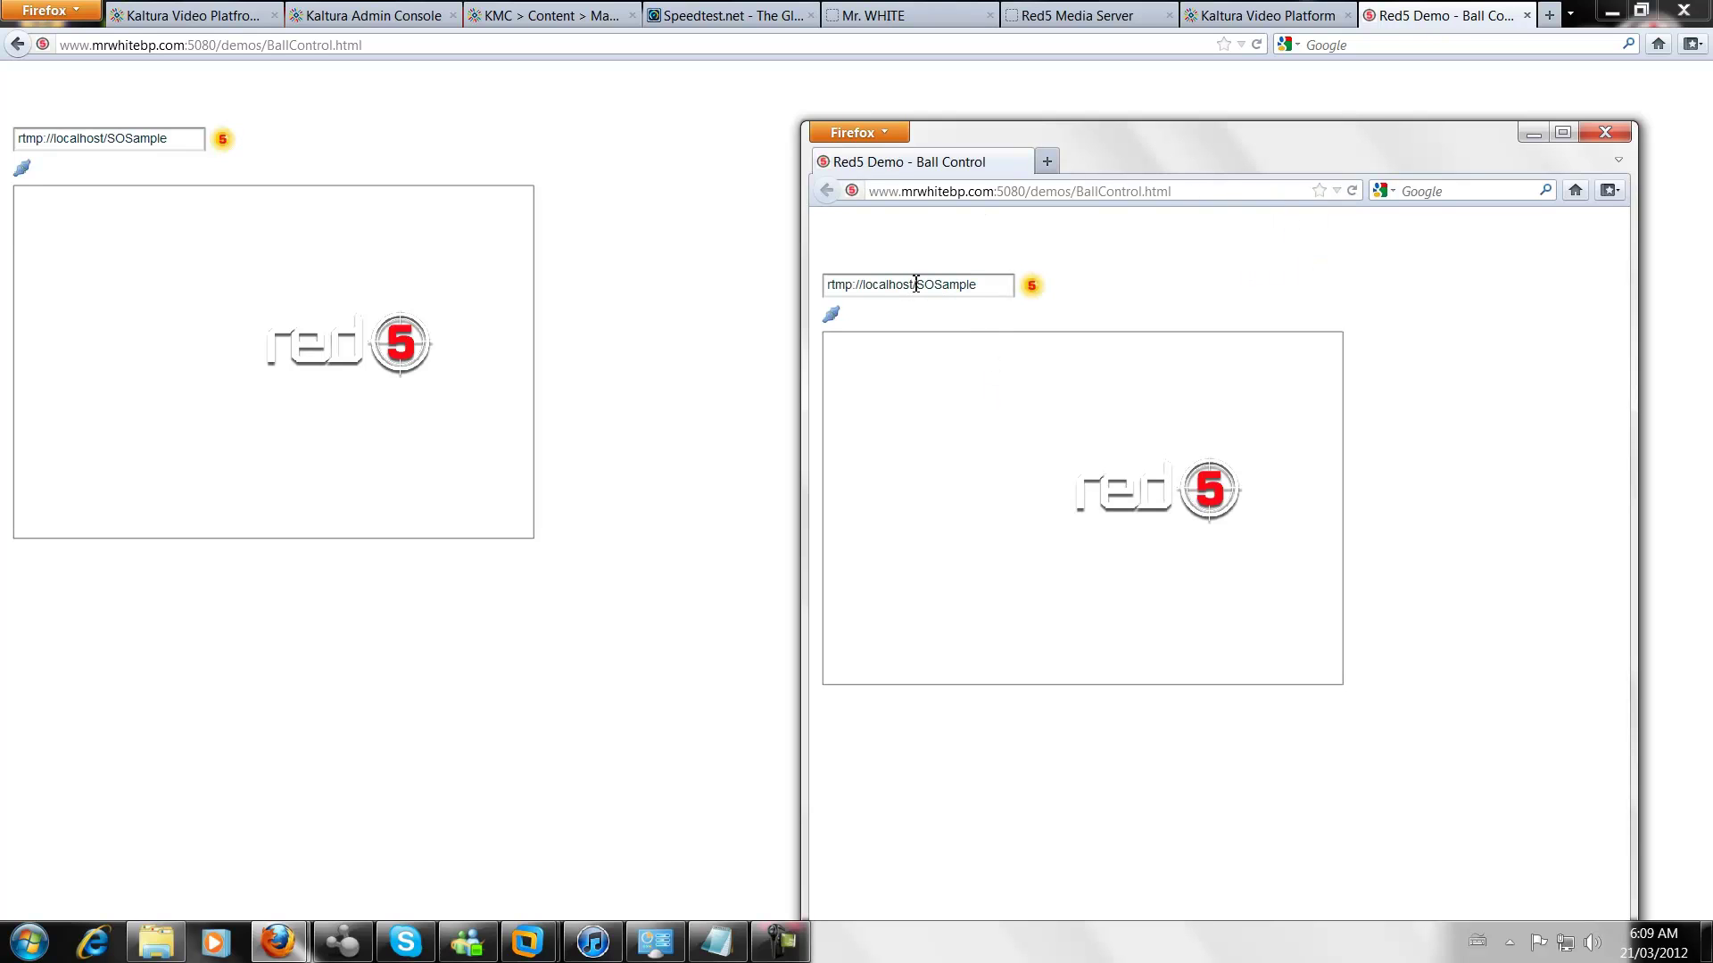
pyautogui.click(916, 284)
pyautogui.press('BackSpace')
pyautogui.press('BackSpace')
pyautogui.press('BackSpace')
pyautogui.press('BackSpace')
pyautogui.press('BackSpace')
pyautogui.press('BackSpace')
pyautogui.press('BackSpace')
pyautogui.press('BackSpace')
pyautogui.press('BackSpace')
pyautogui.write('www.mrwhitebp.com')
pyautogui.moveTo(975, 286); pyautogui.dragTo(869, 289)
pyautogui.hotkey('ctrl', 'c')
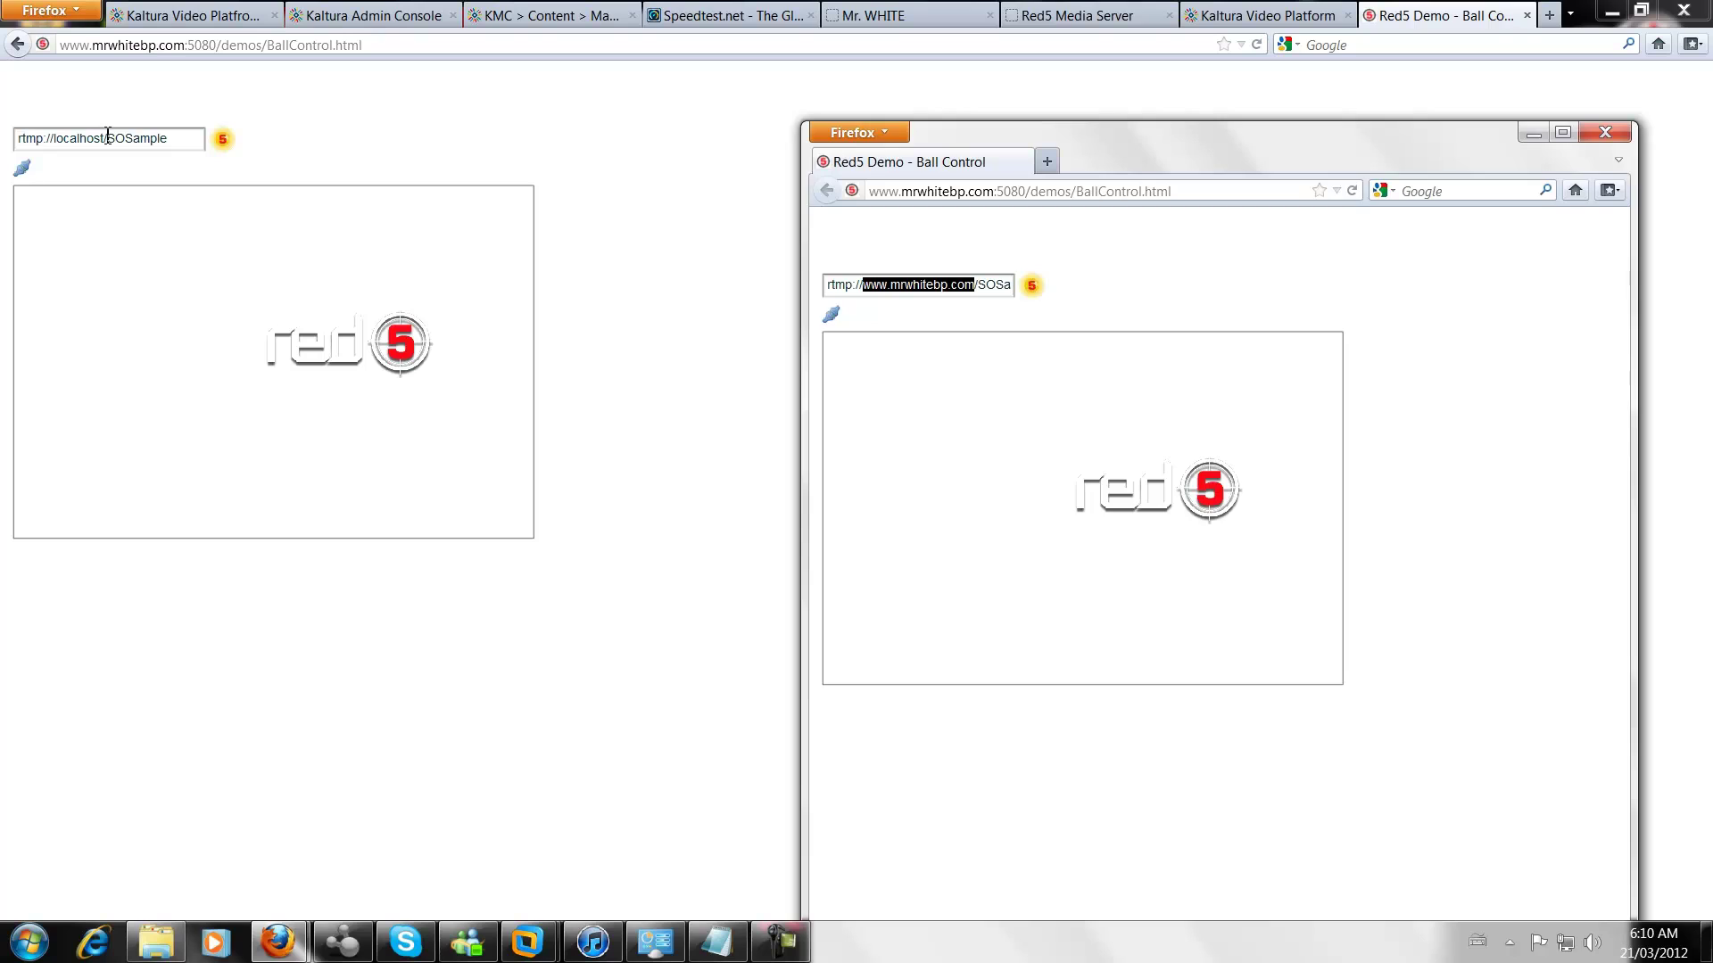
pyautogui.moveTo(104, 140); pyautogui.dragTo(56, 143)
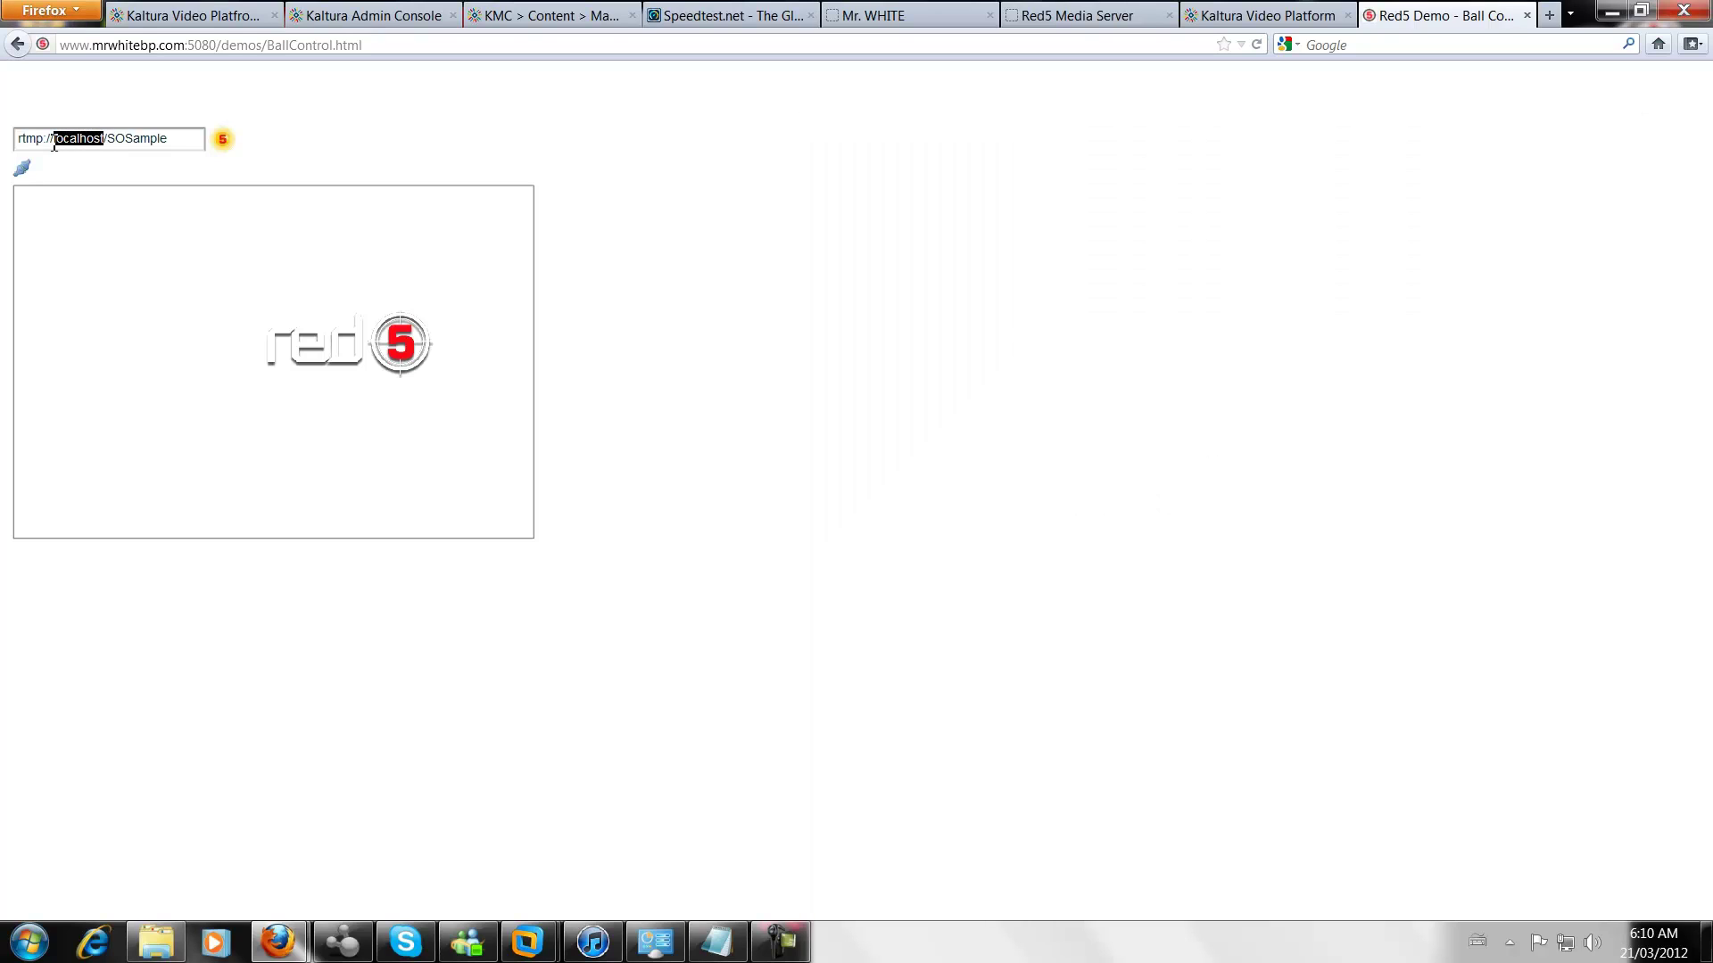
pyautogui.hotkey('ctrl', 'v')
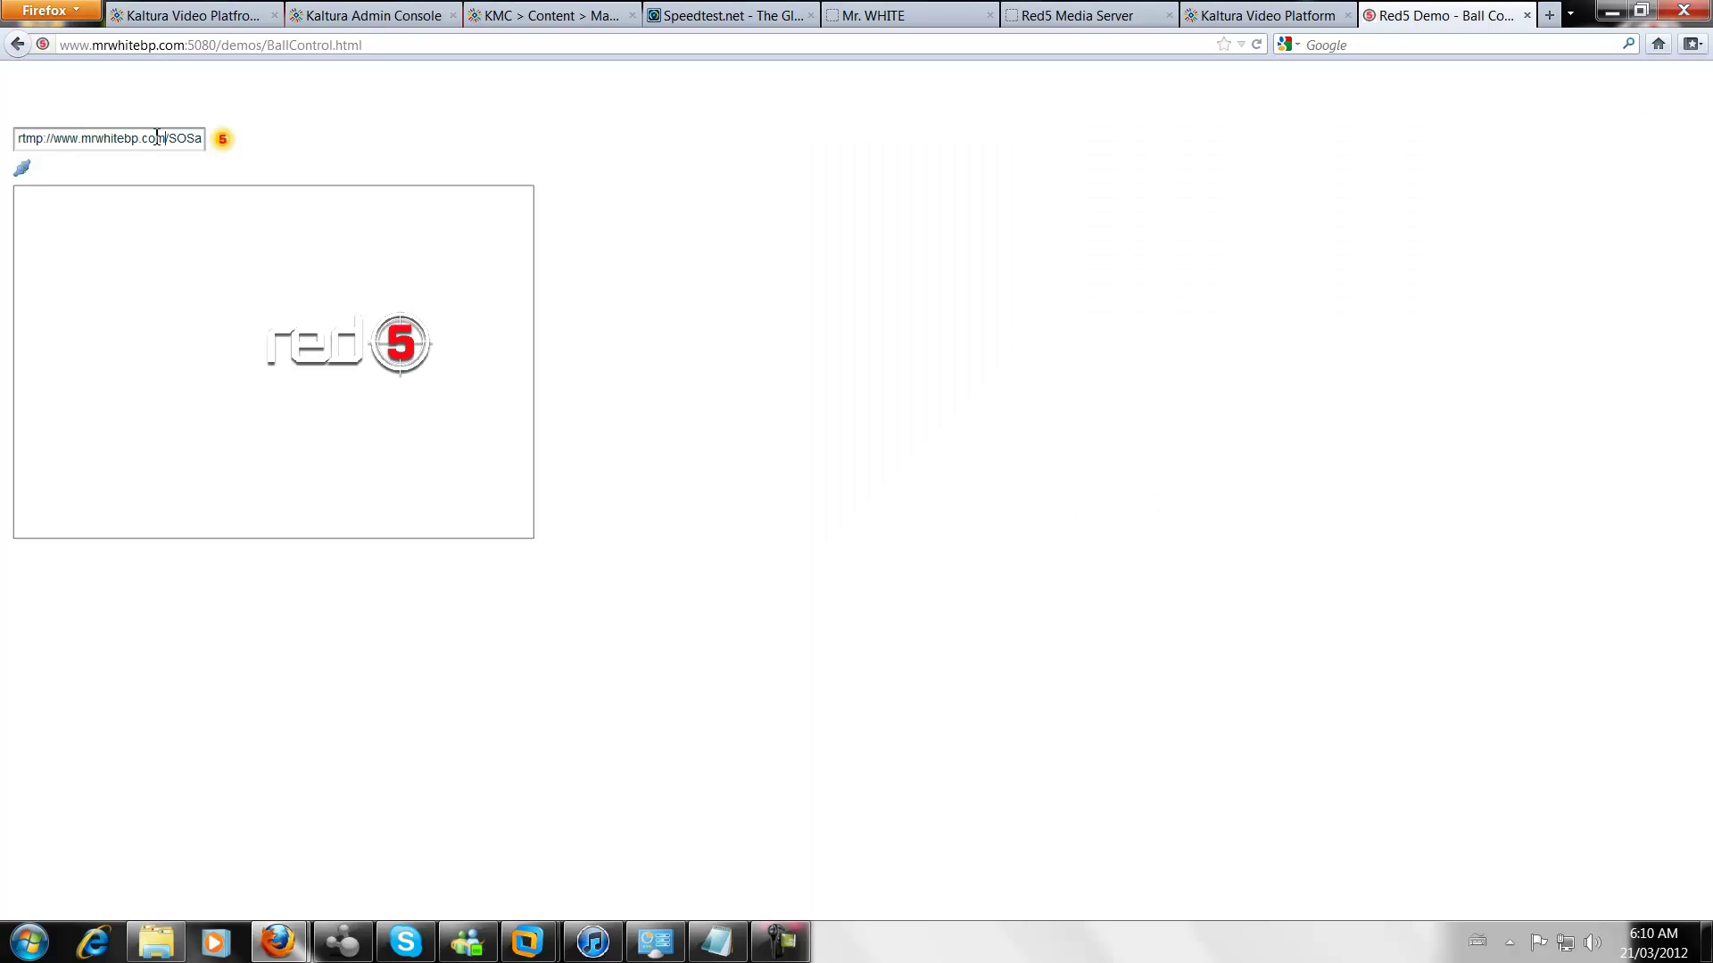
pyautogui.click(21, 168)
# Drag the red5 logo in the second window to test syncing, then close that window
pyautogui.moveTo(278, 941)
pyautogui.click(406, 845)
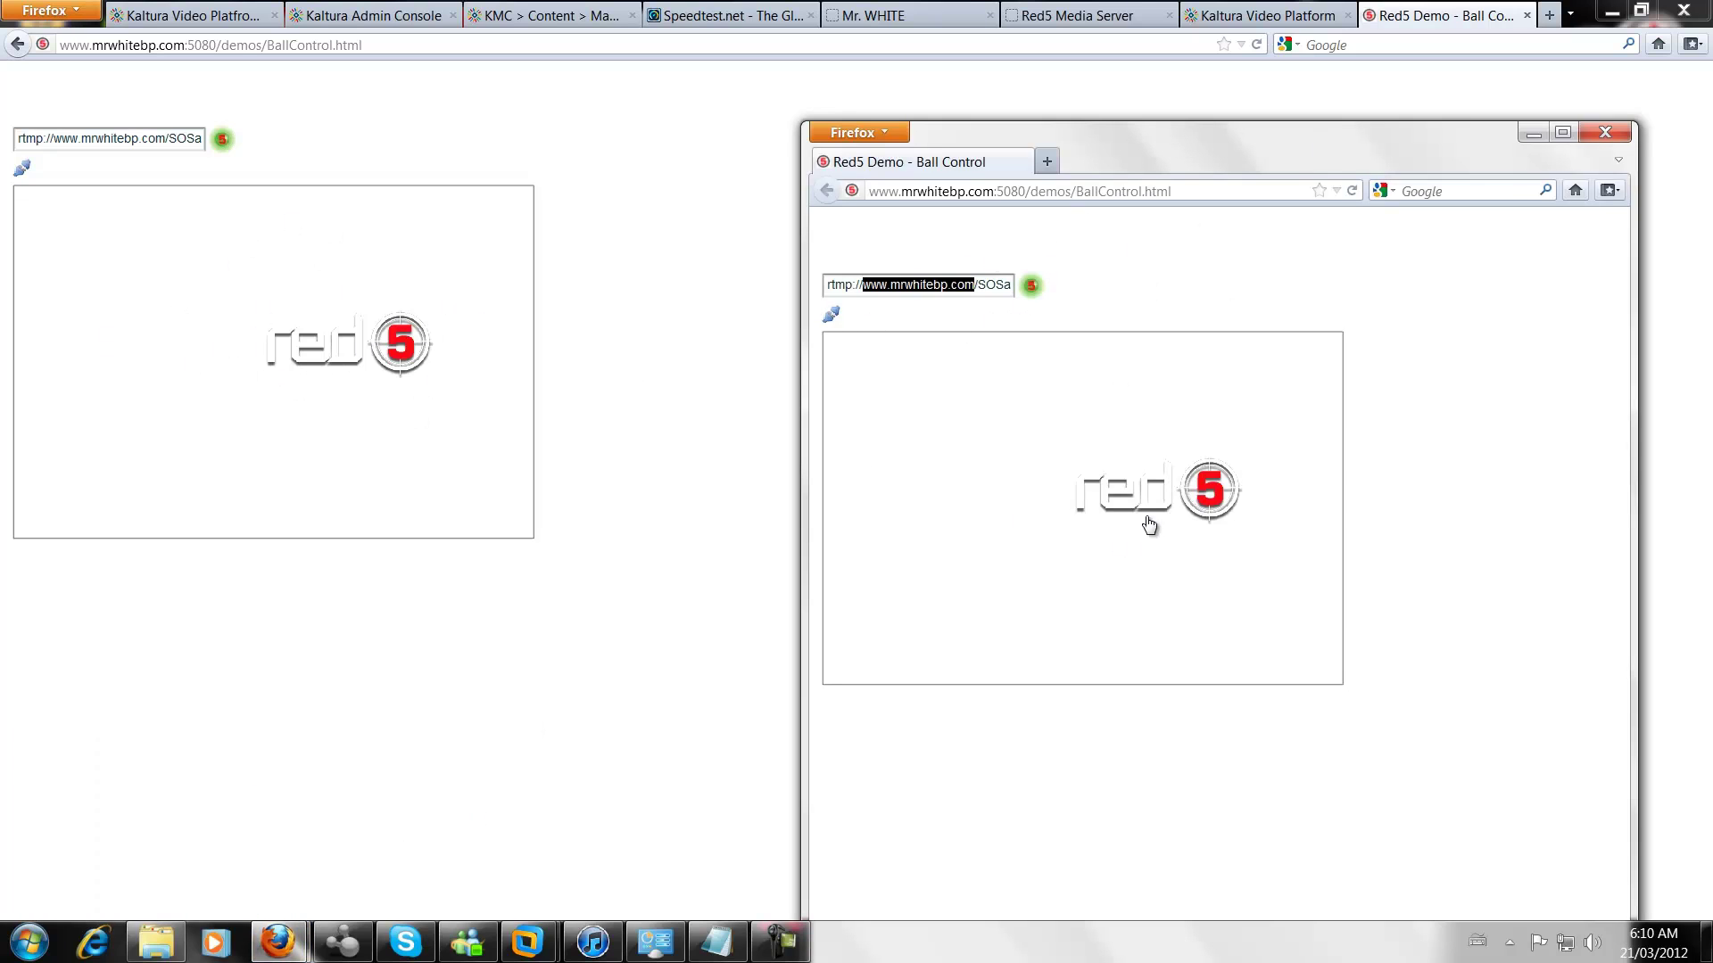
pyautogui.moveTo(1144, 517); pyautogui.dragTo(1092, 475)
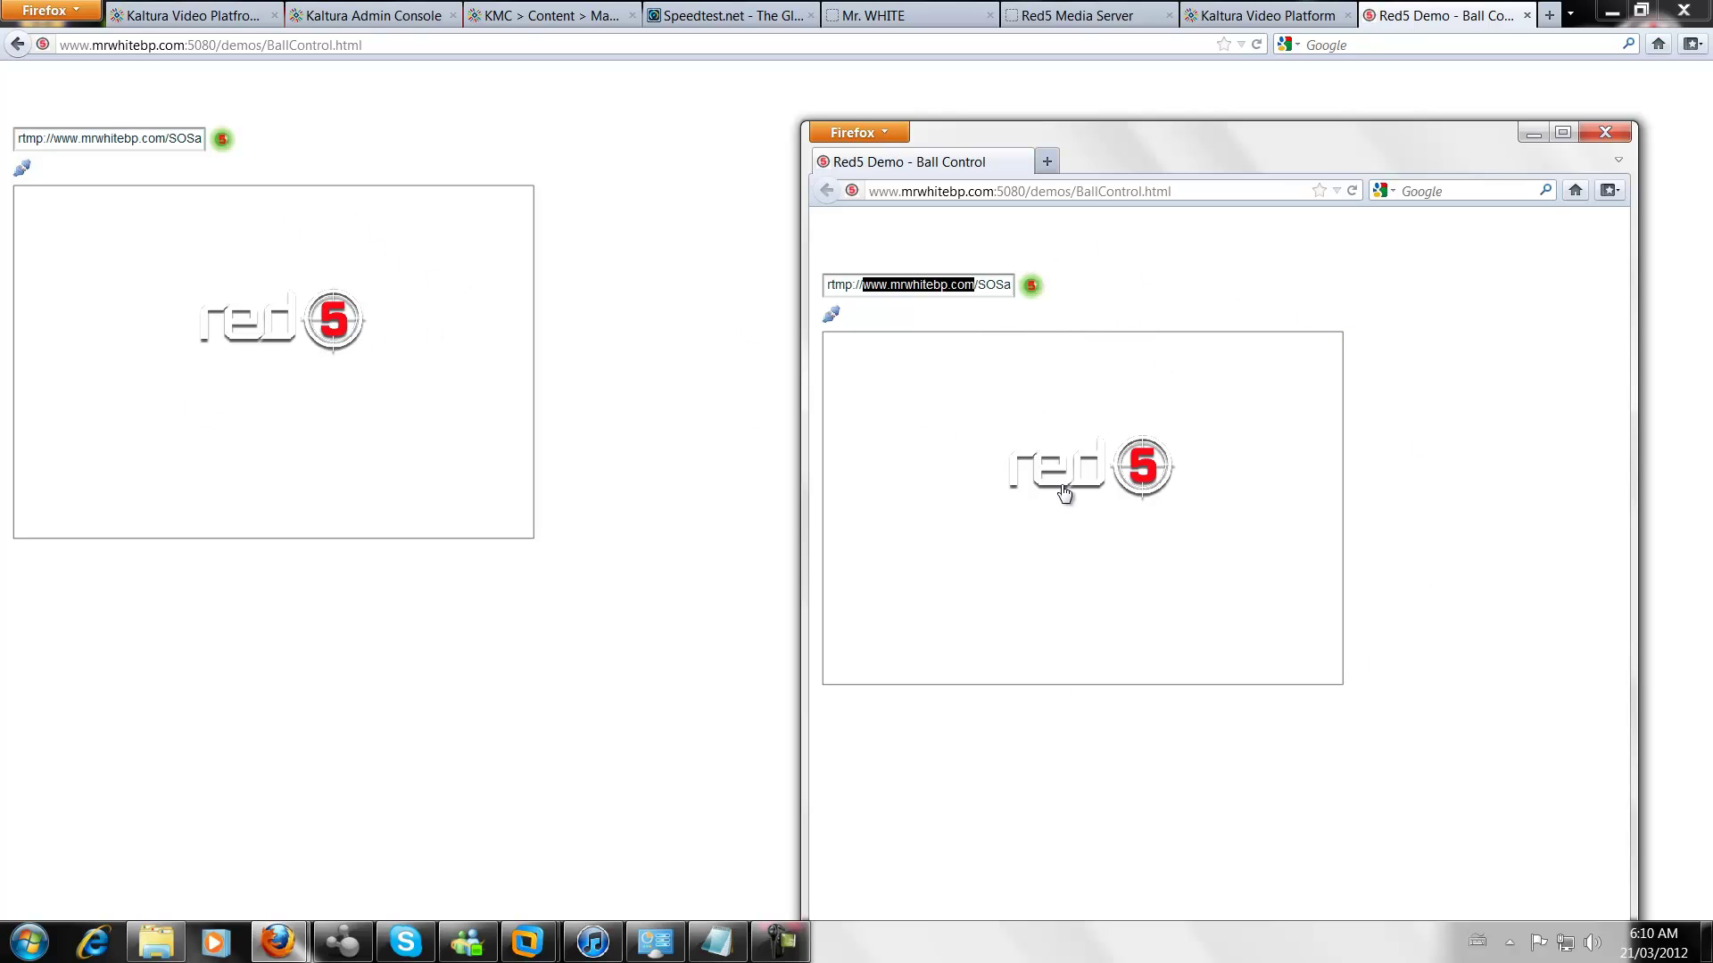
pyautogui.moveTo(1062, 490); pyautogui.dragTo(1110, 456)
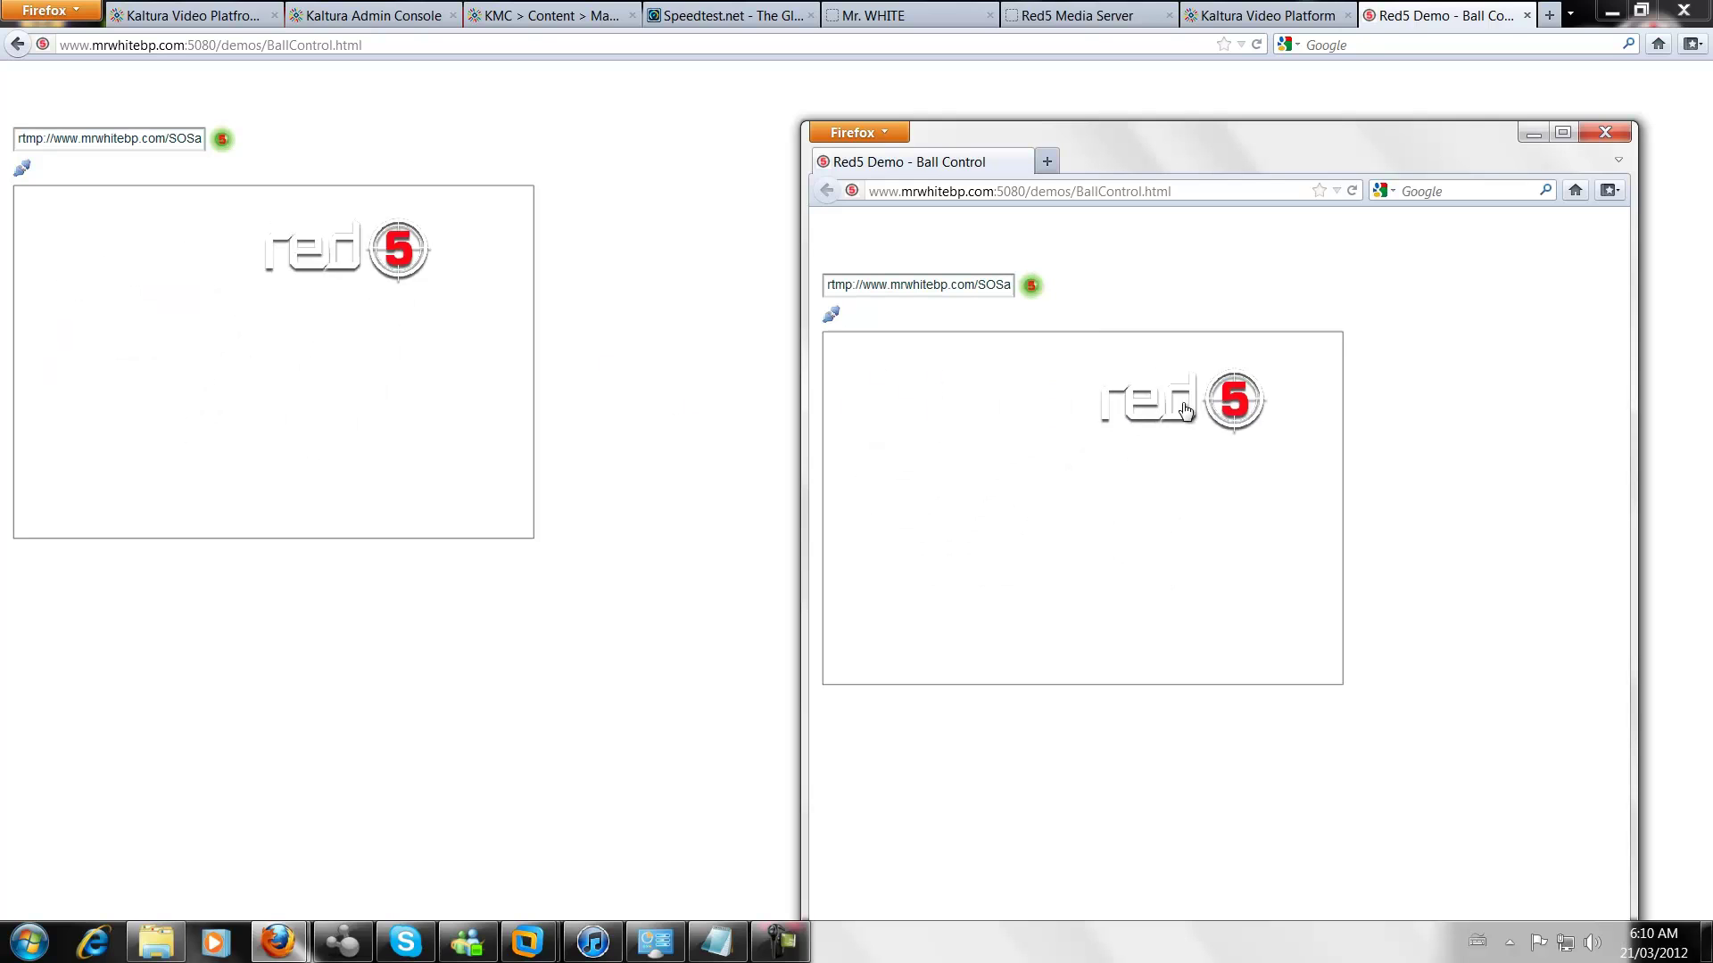
pyautogui.click(1604, 132)
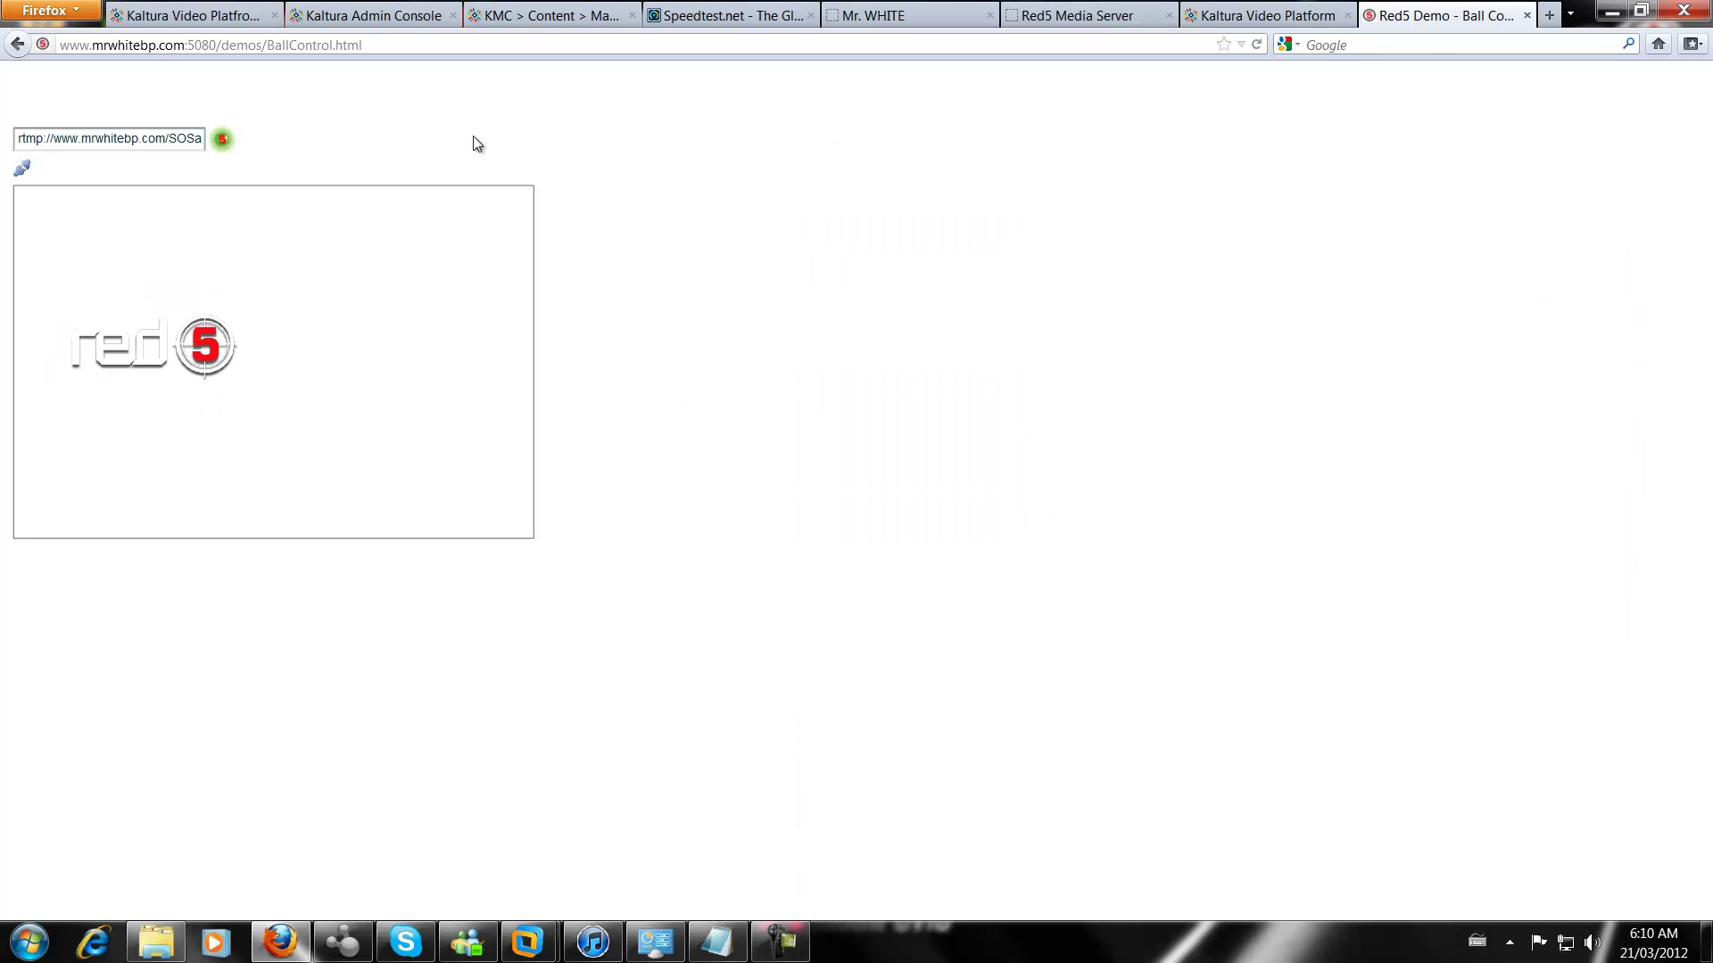
# Open the OFLA demo from the Red5 demos, connect and disconnect it, then close its tab
pyautogui.click(18, 45)
pyautogui.scroll(-3, 82, 437)
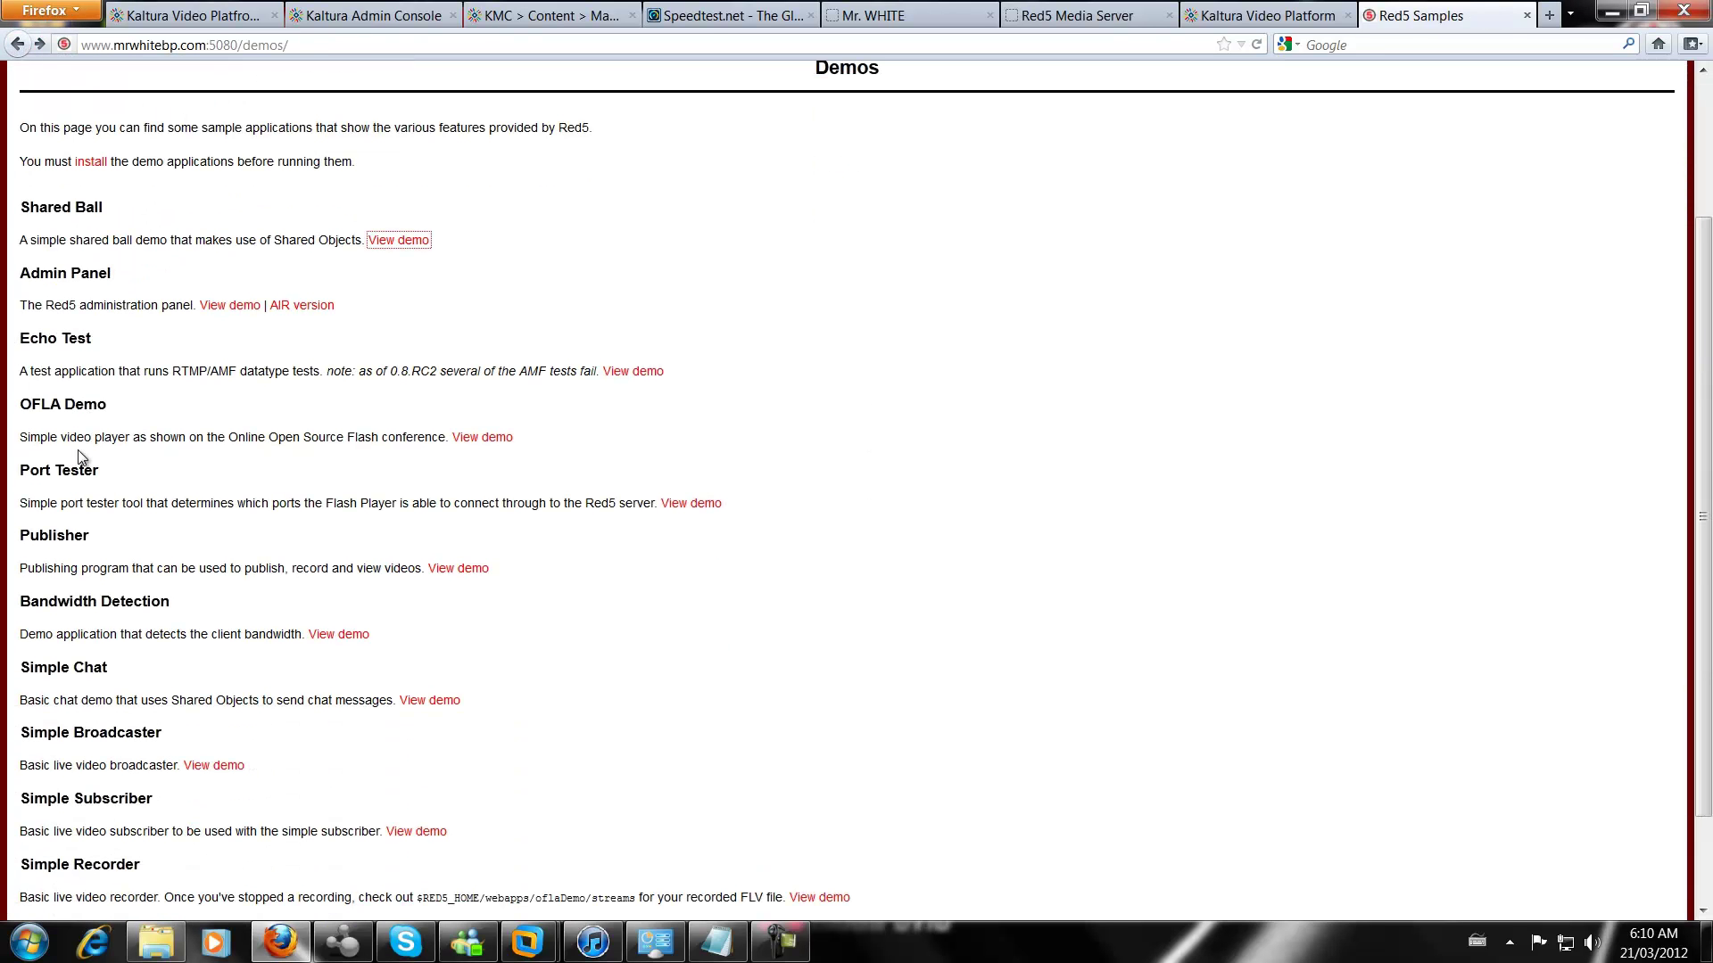
pyautogui.click(468, 437)
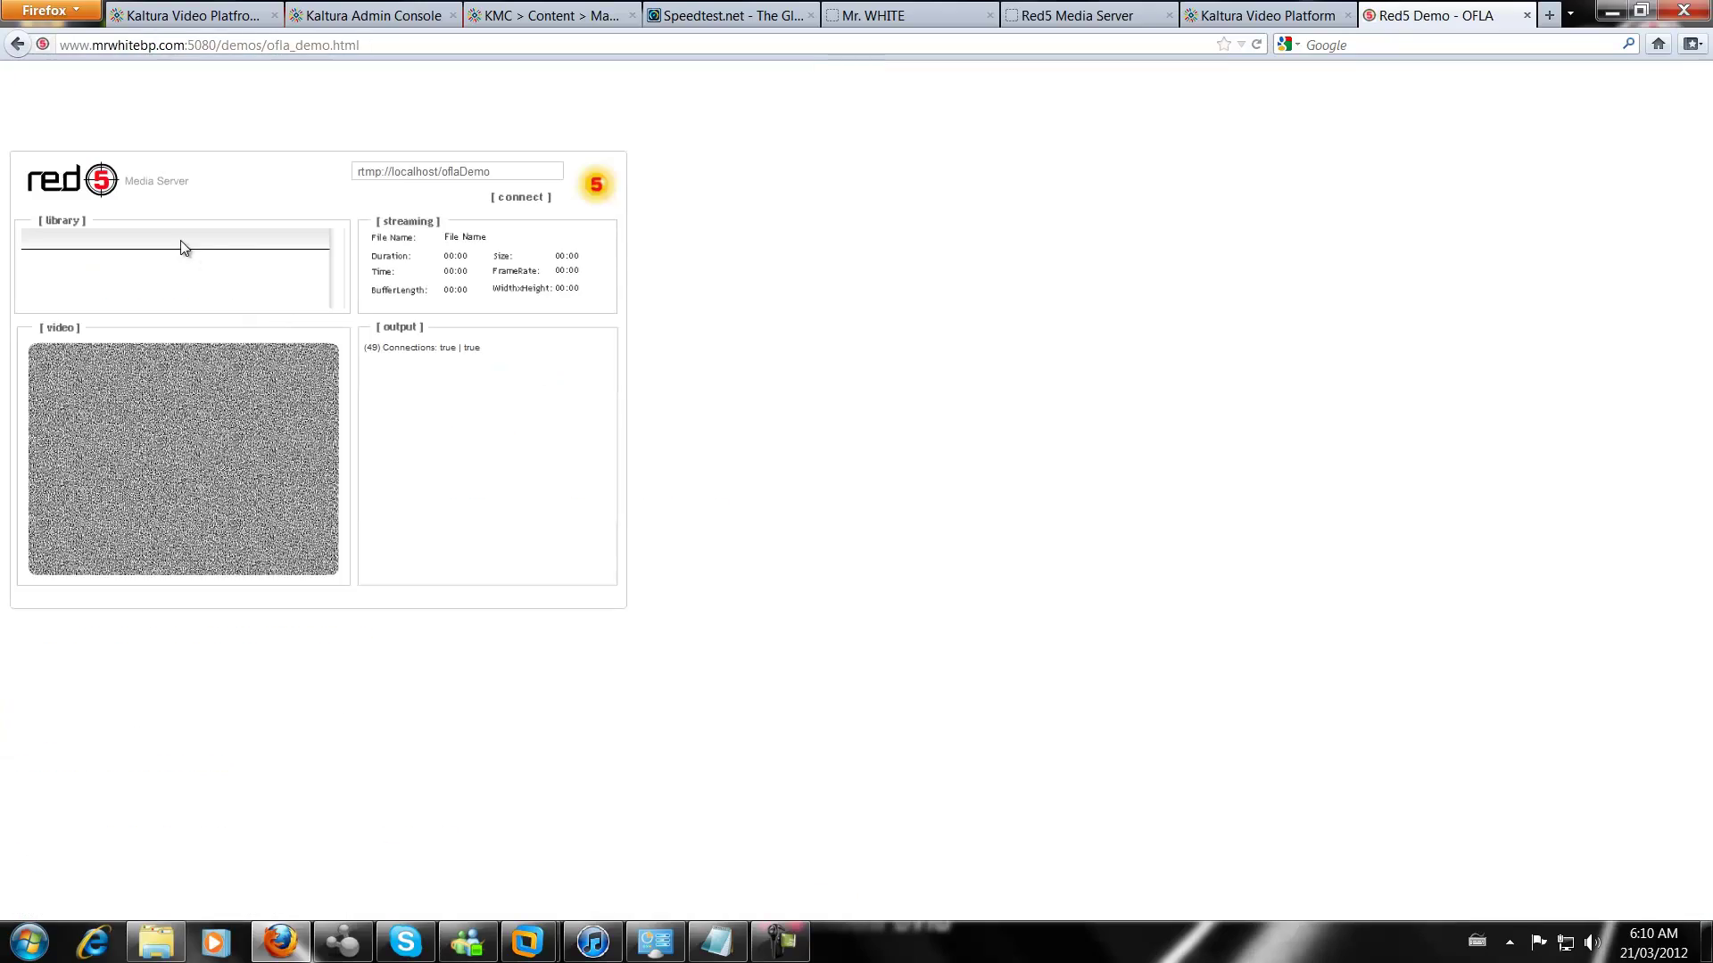
pyautogui.click(544, 198)
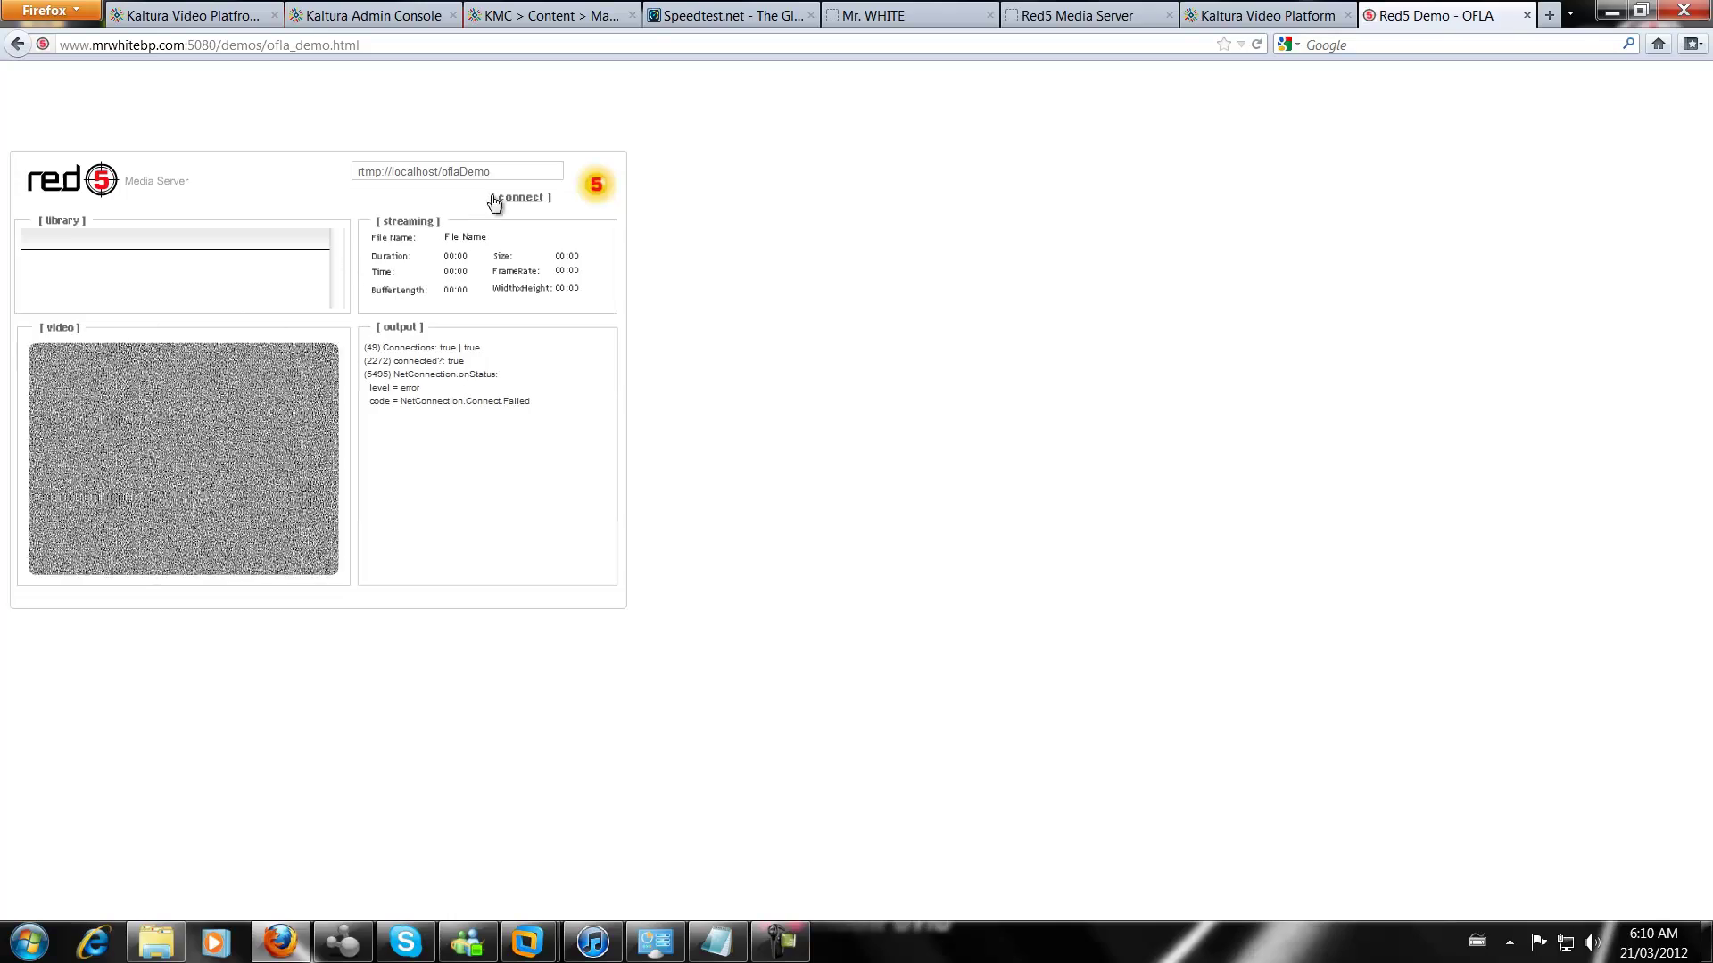
pyautogui.click(524, 204)
pyautogui.click(1526, 17)
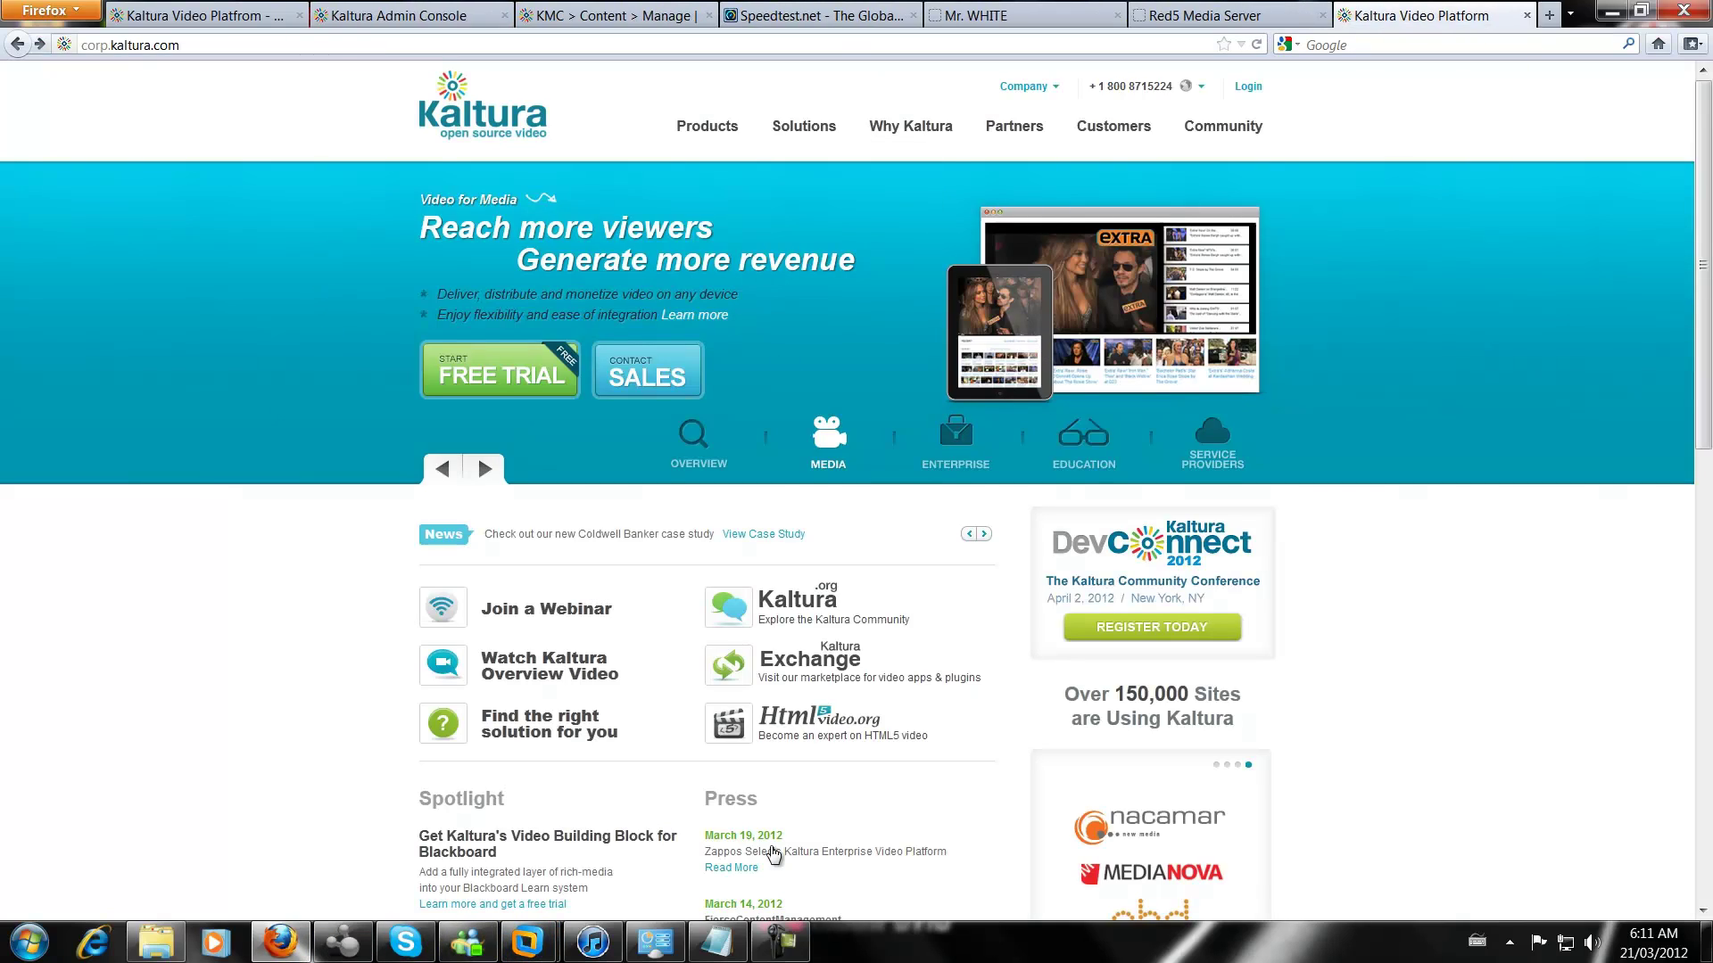
# Bring up the kaltura VM and restore its minimized Red5 log and find-command terminals
pyautogui.click(1680, 10)
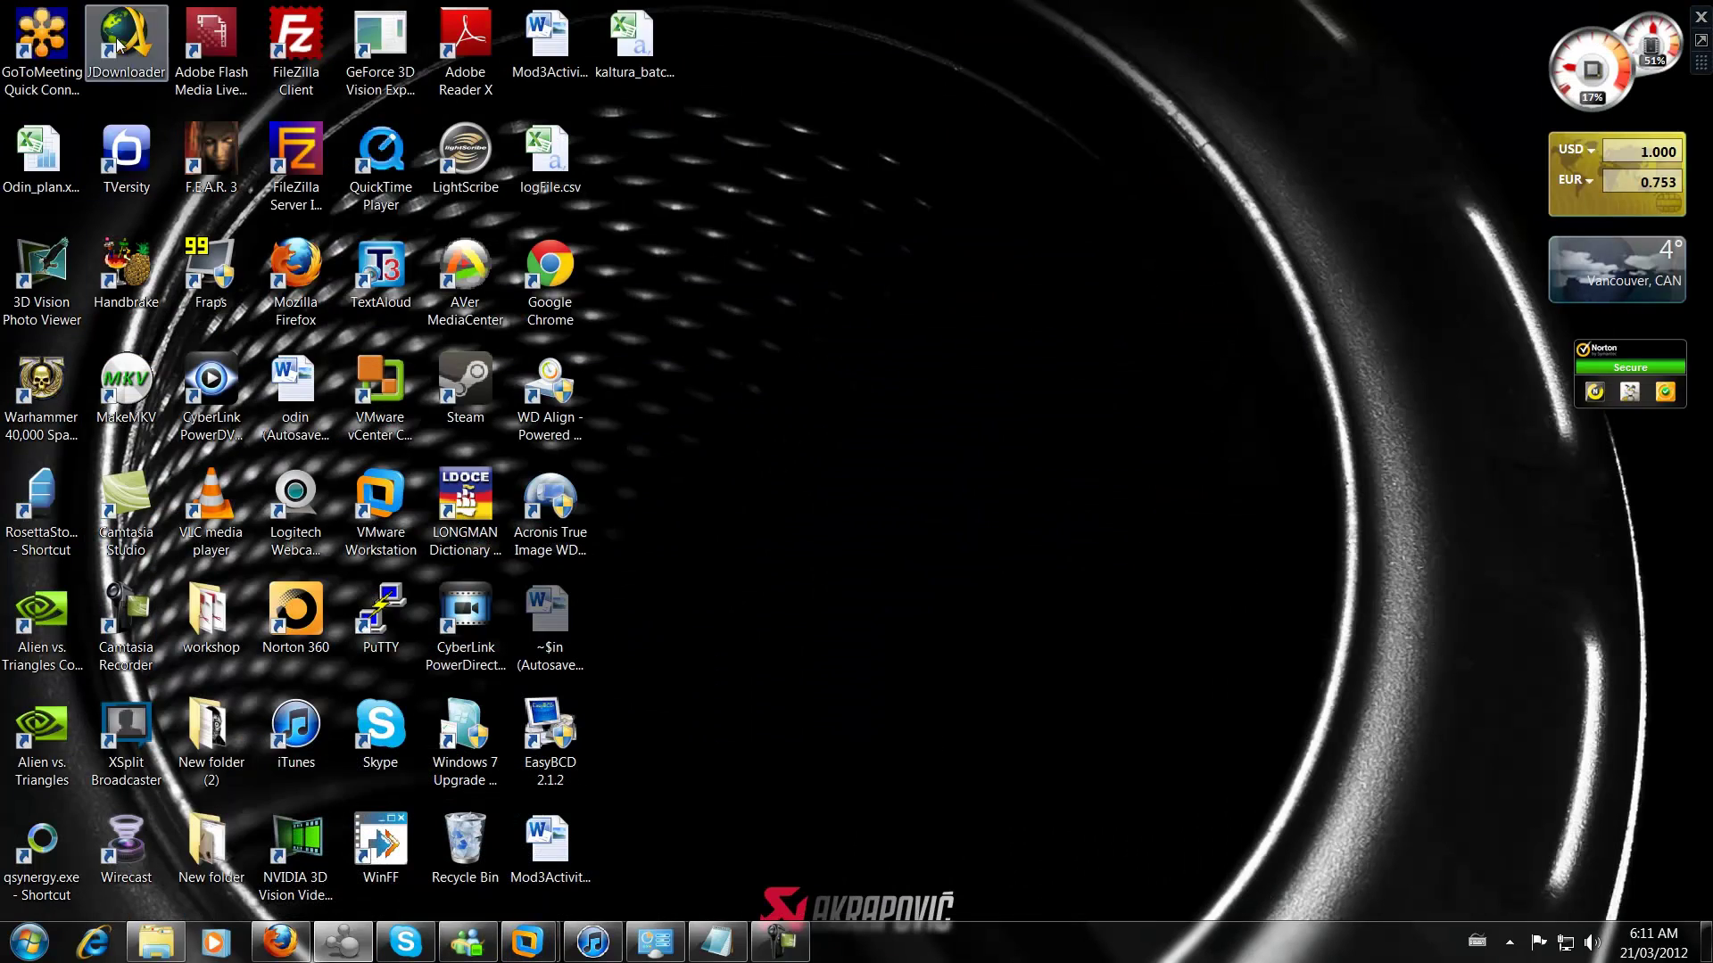
pyautogui.moveTo(528, 941)
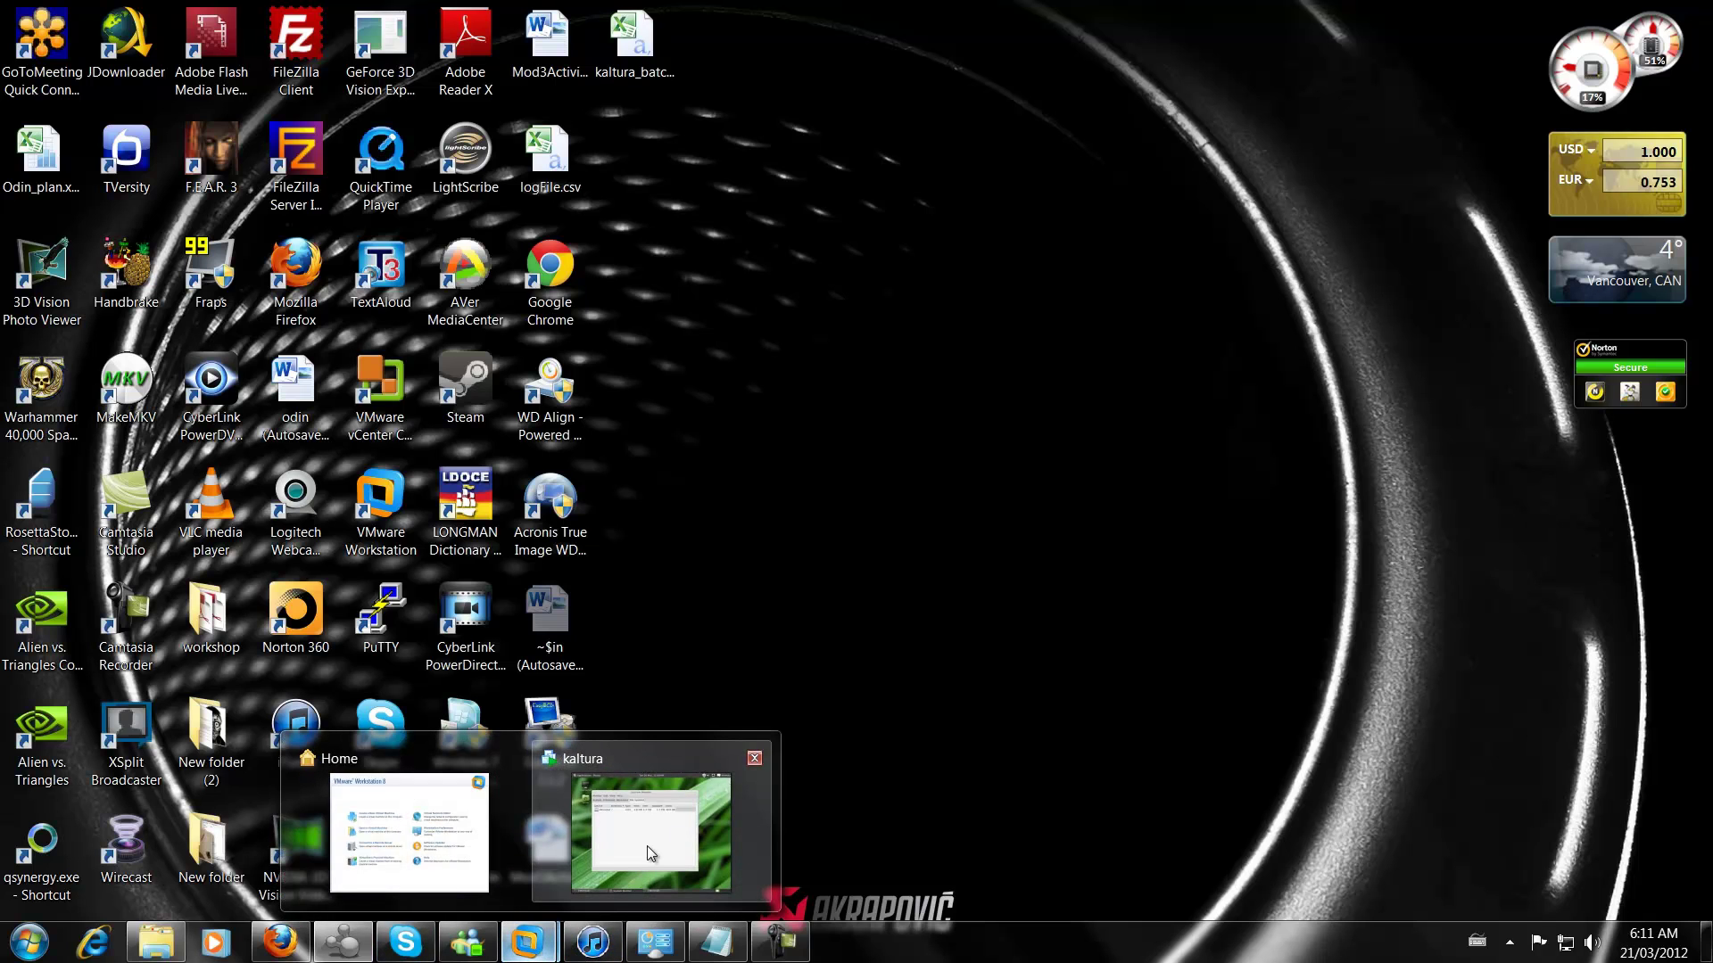
pyautogui.click(645, 846)
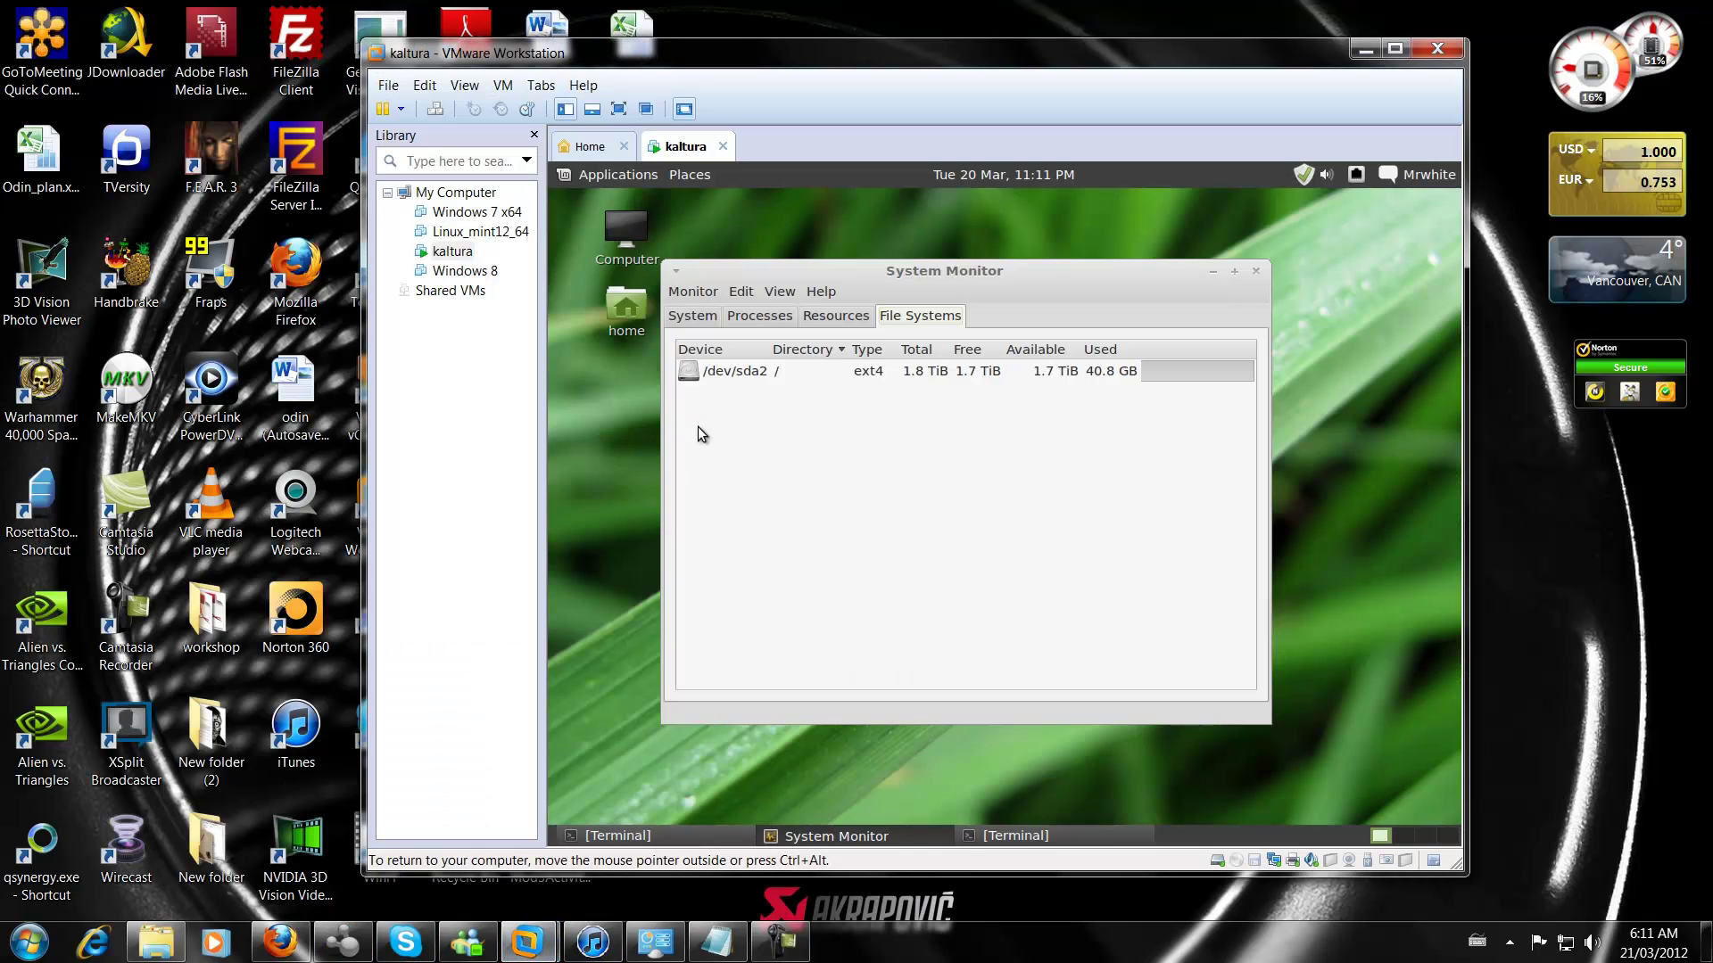
pyautogui.click(1045, 838)
pyautogui.click(730, 840)
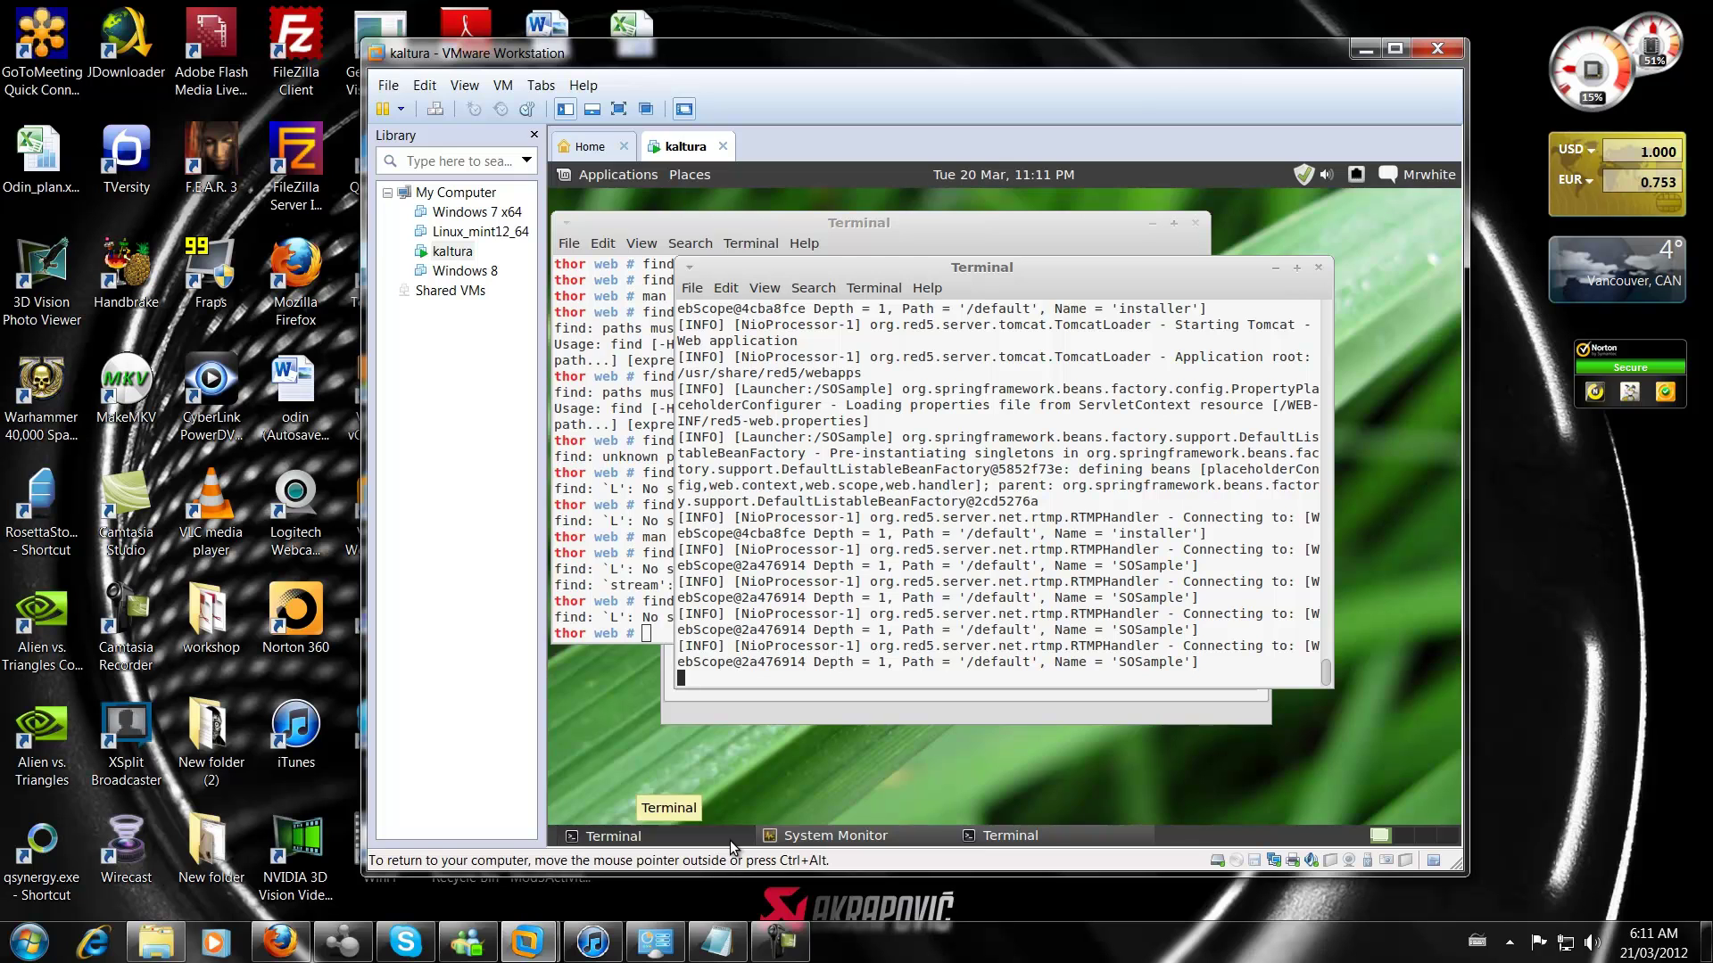
# Minimize the terminals and System Monitor, hide VMware, and launch Flash Media Live Encoder
pyautogui.click(1275, 269)
pyautogui.click(1159, 223)
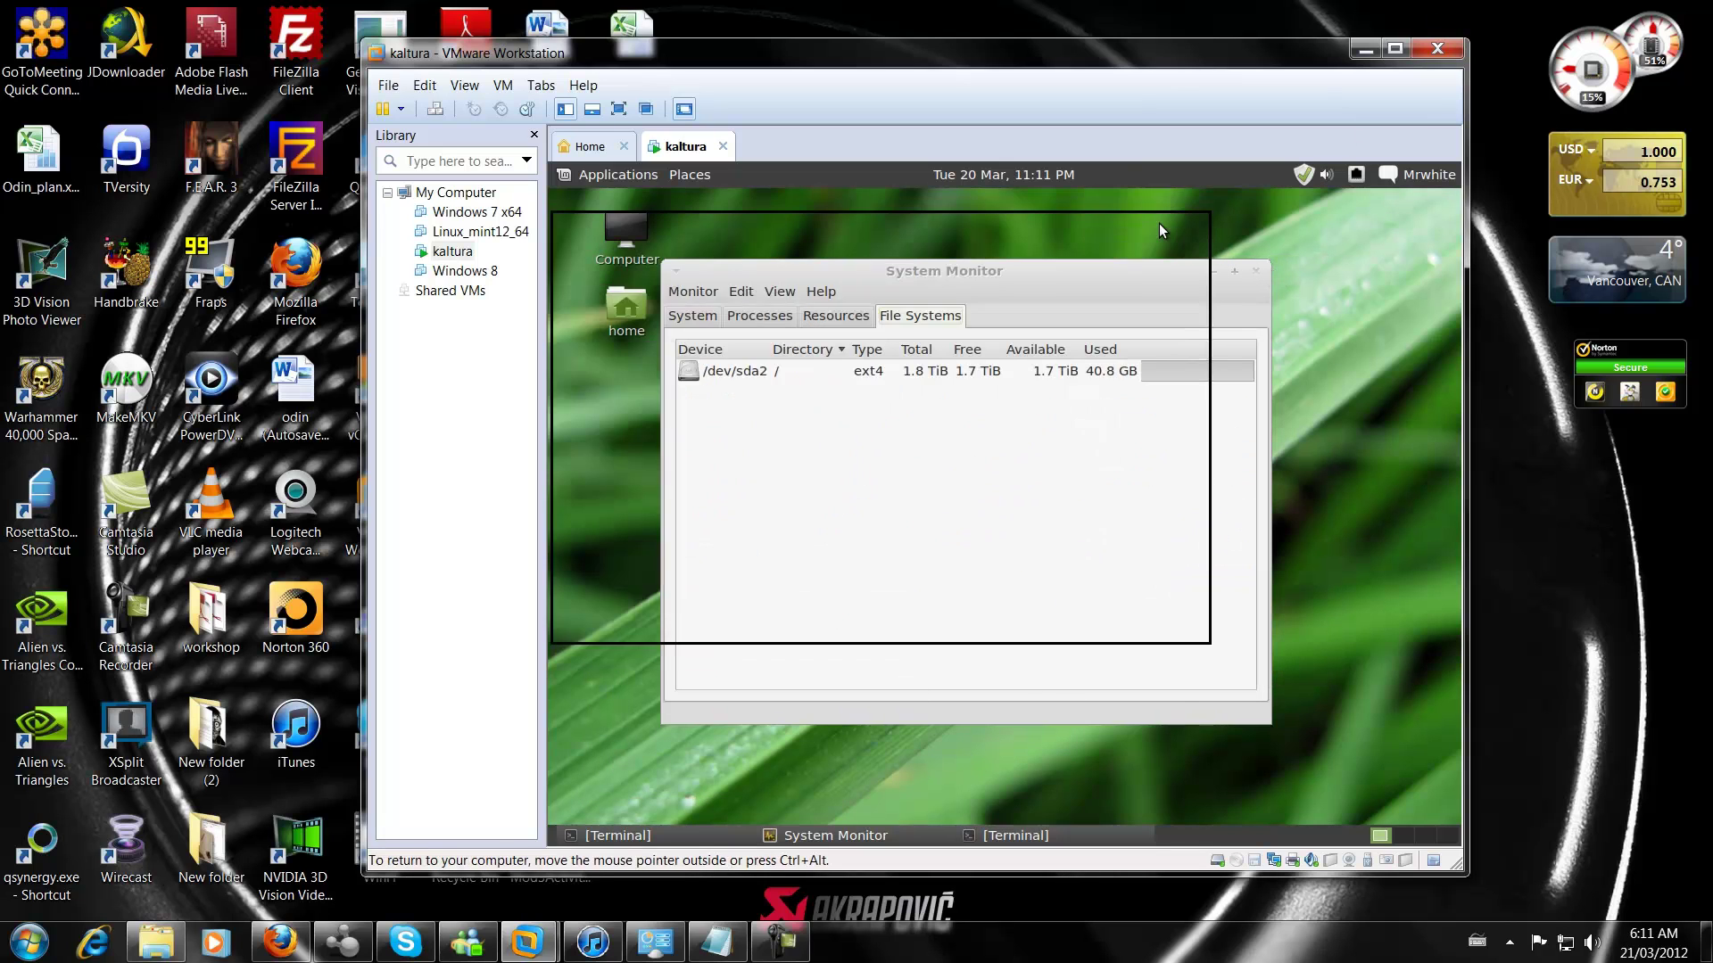
pyautogui.click(1213, 266)
pyautogui.click(1364, 51)
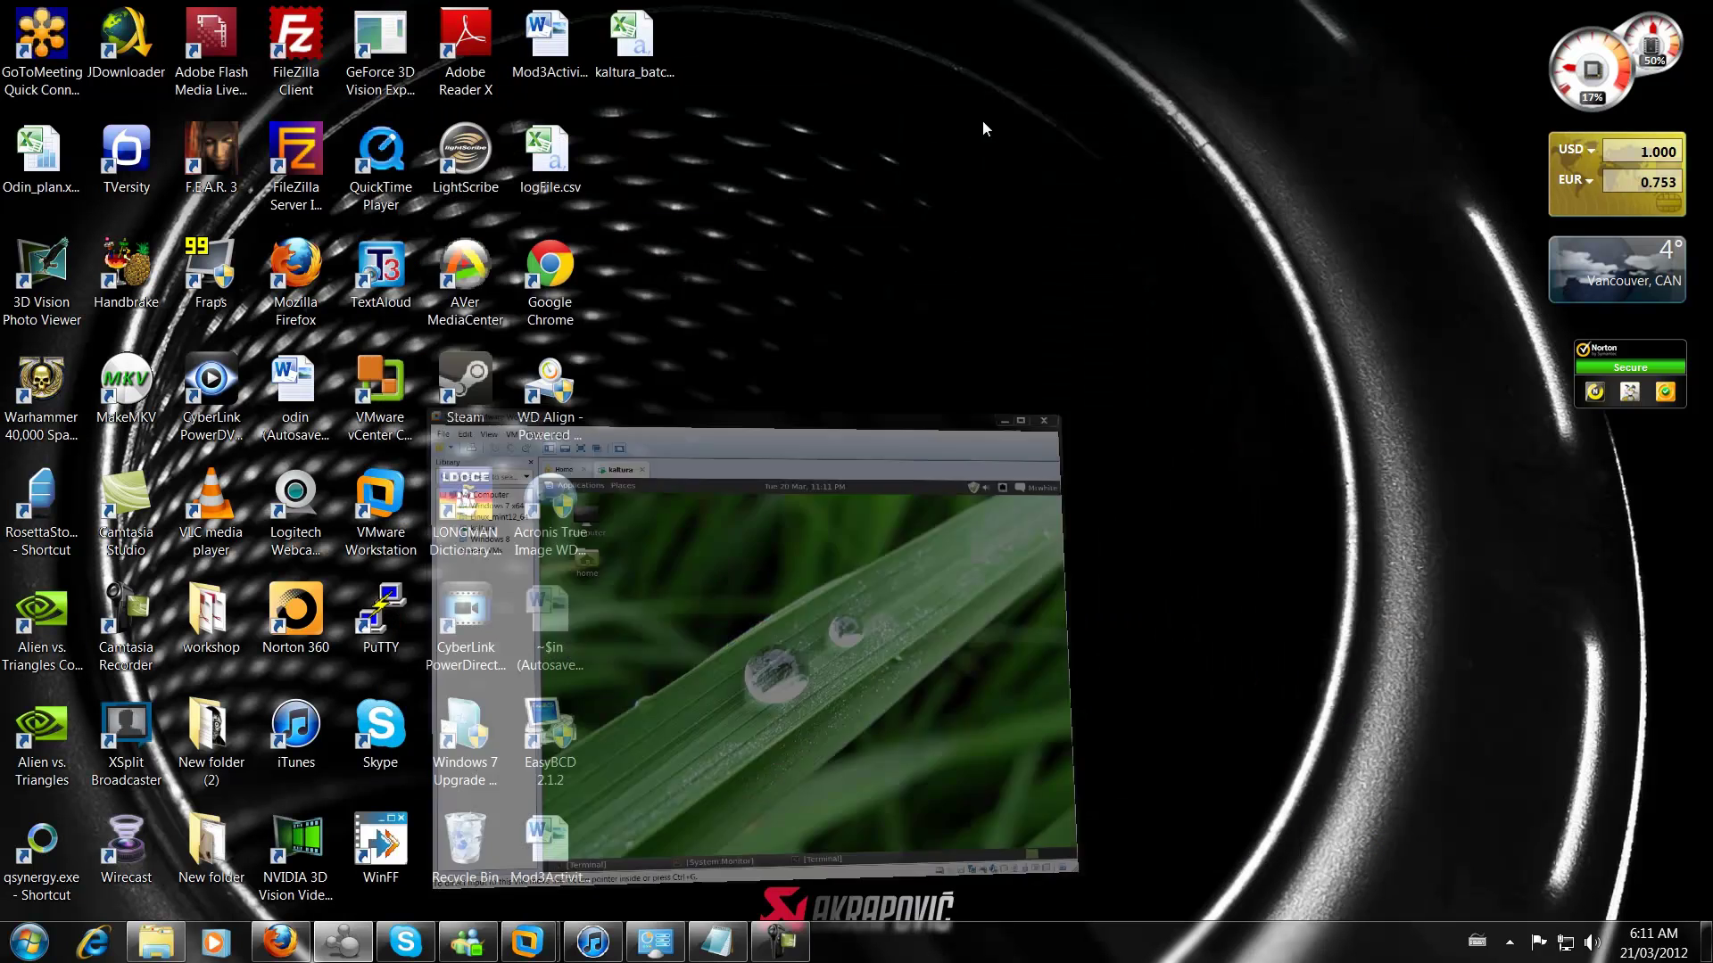
pyautogui.doubleClick(225, 56)
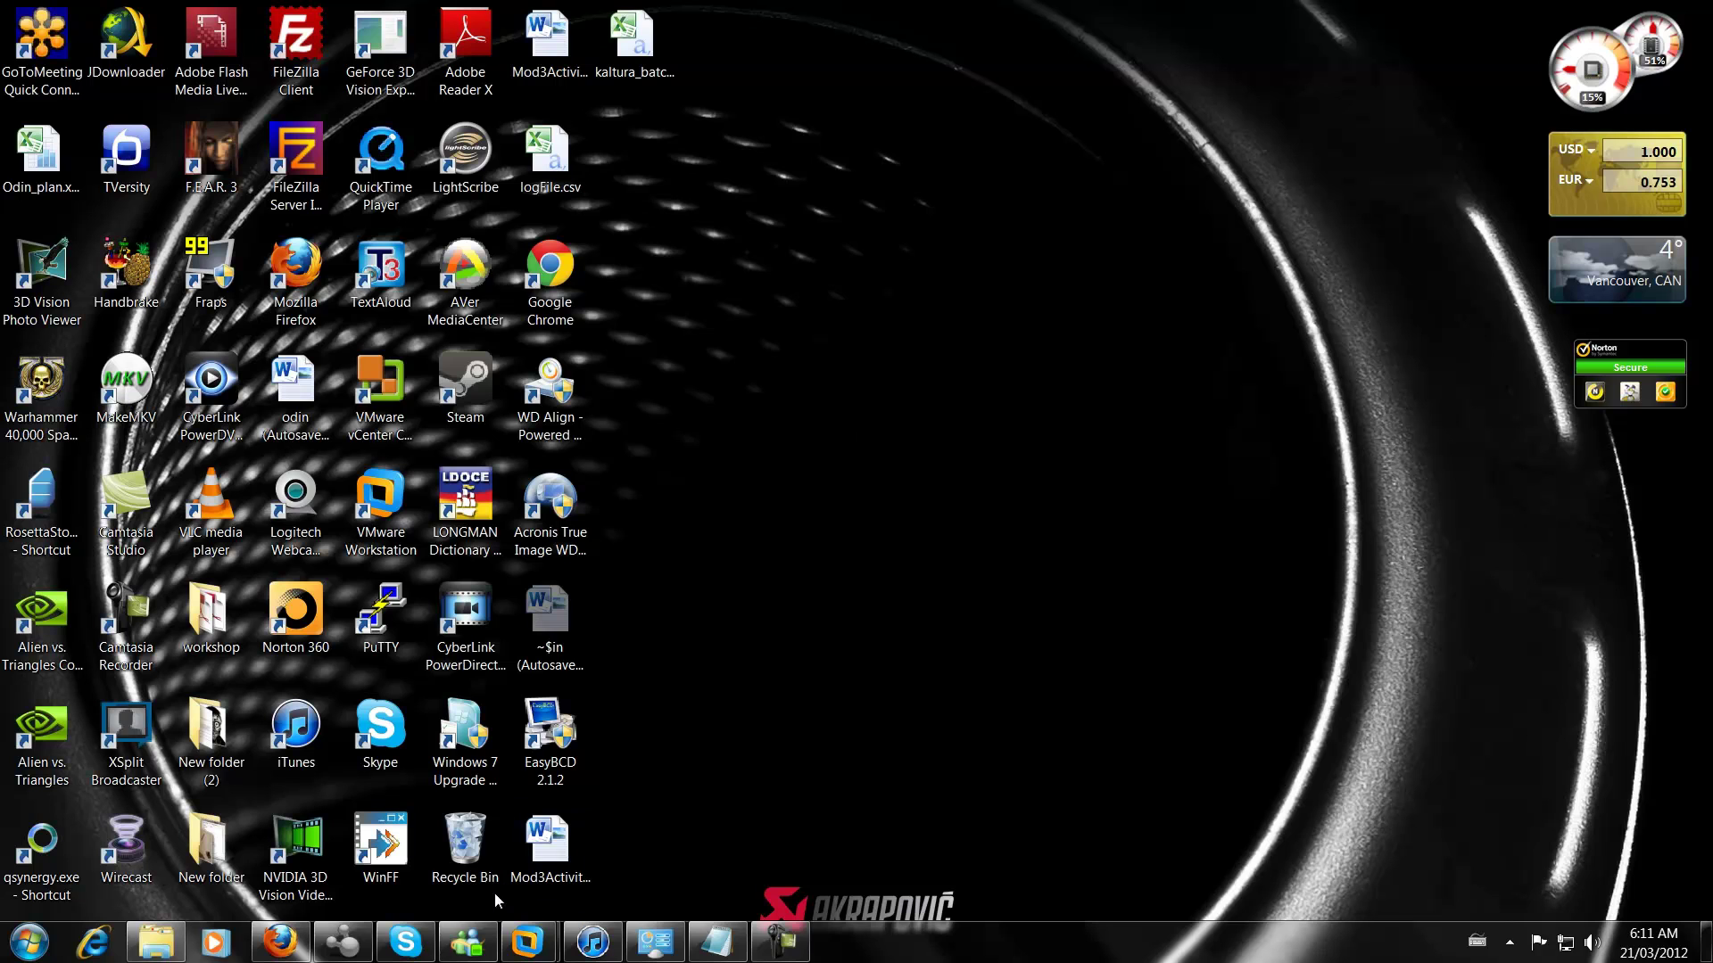
# Switch to the KMC content page, open test_prueba, then close its editor, discarding changes
pyautogui.click(280, 942)
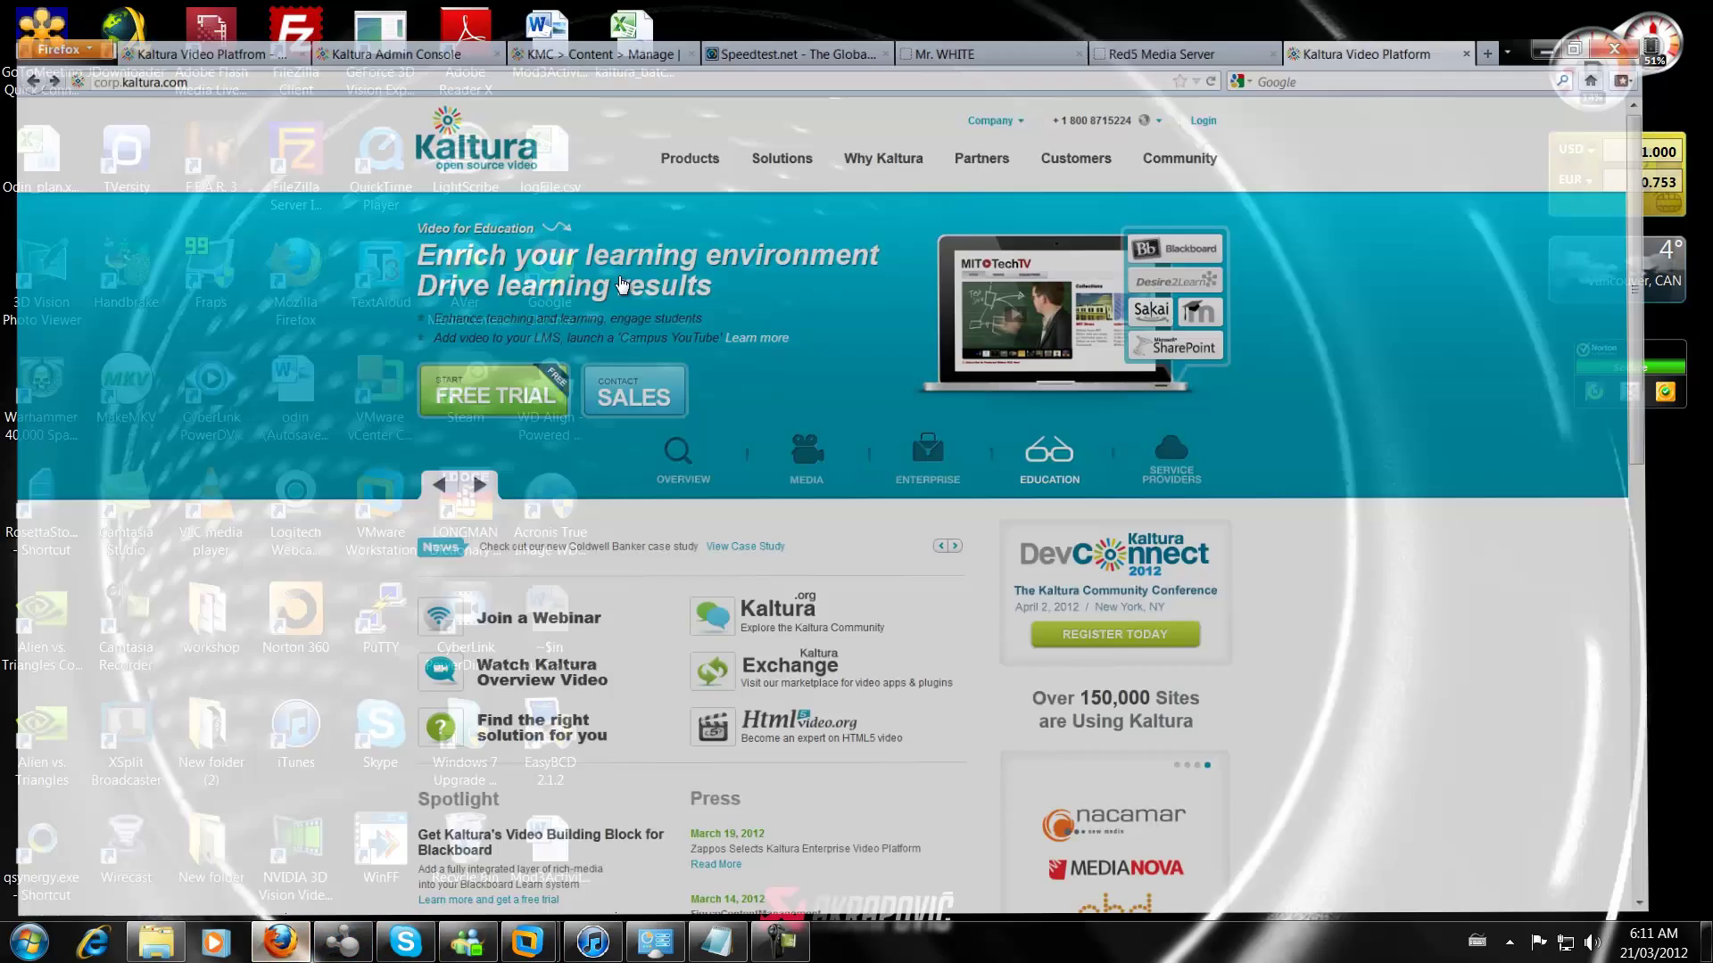
pyautogui.hotkey('ctrl', 'Tab')
pyautogui.hotkey('ctrl', 'Tab')
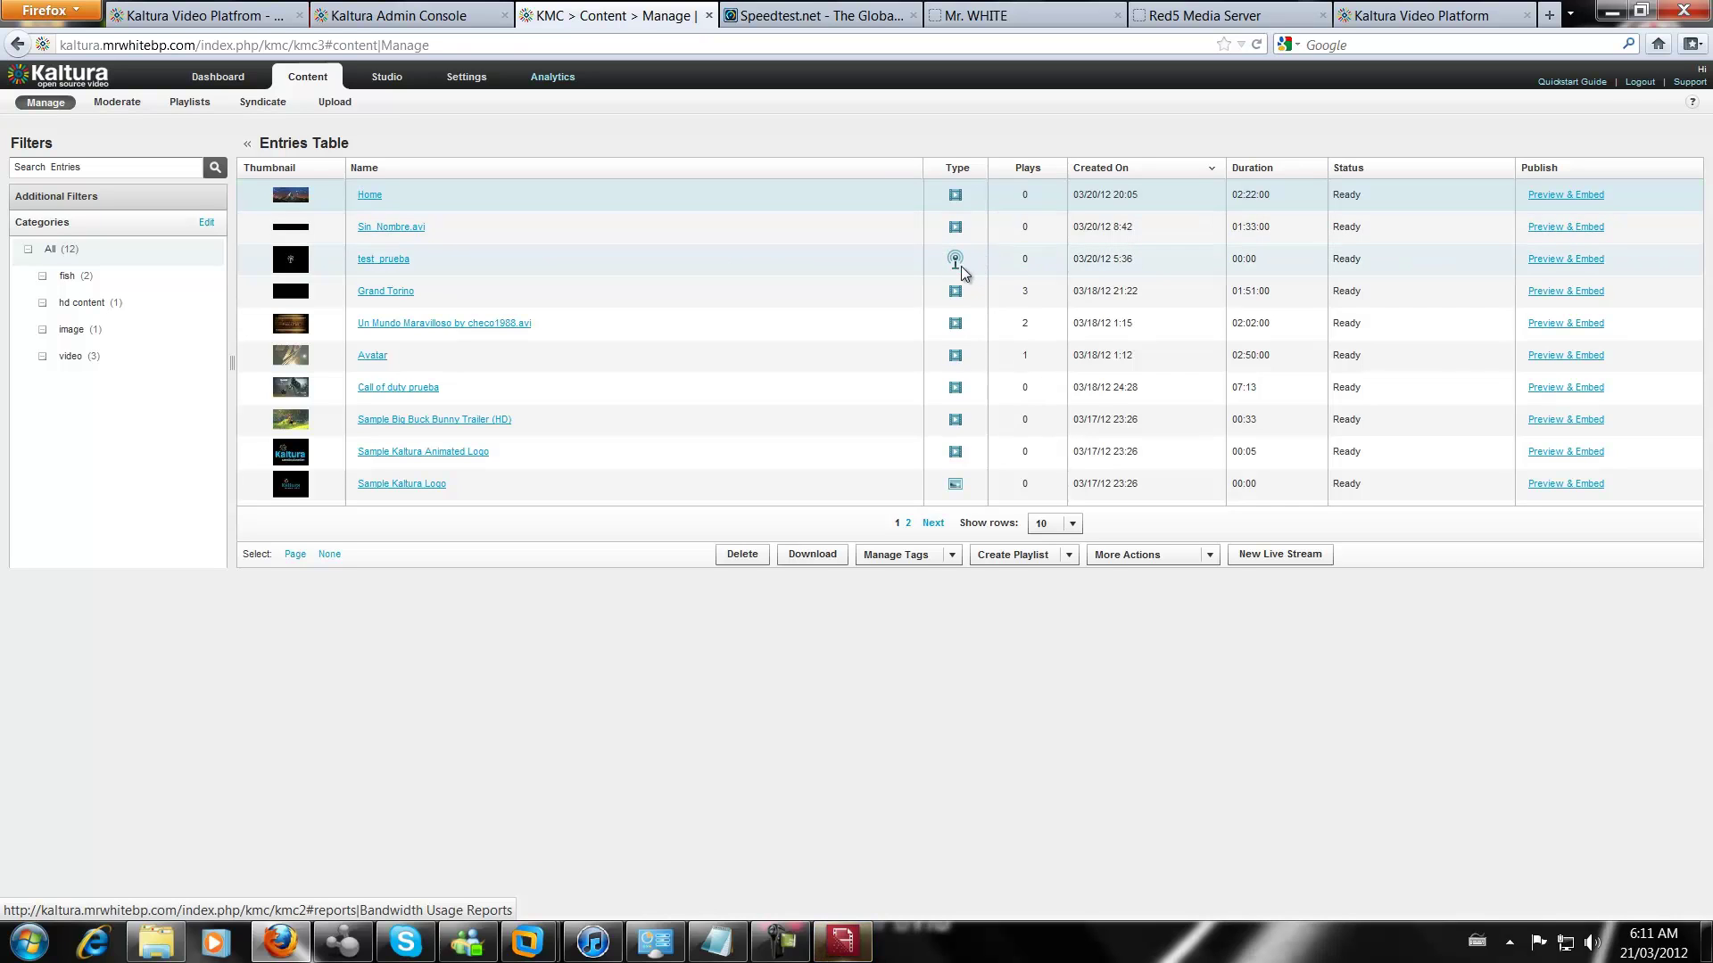
pyautogui.click(392, 259)
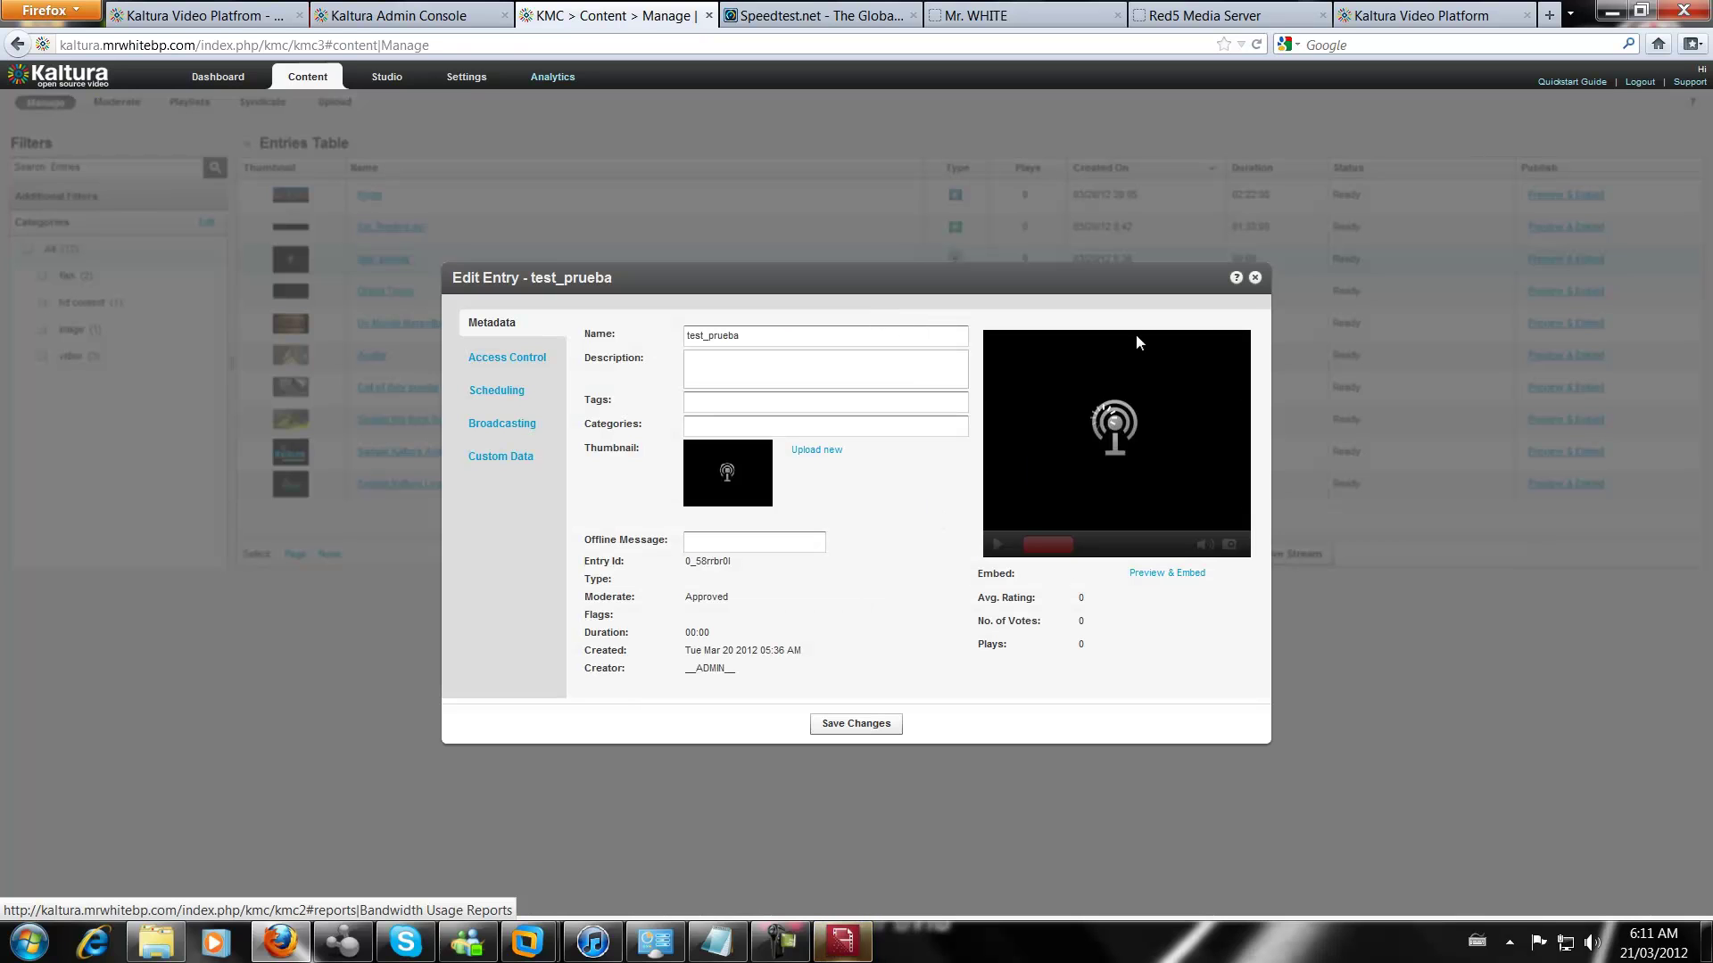
pyautogui.click(1254, 278)
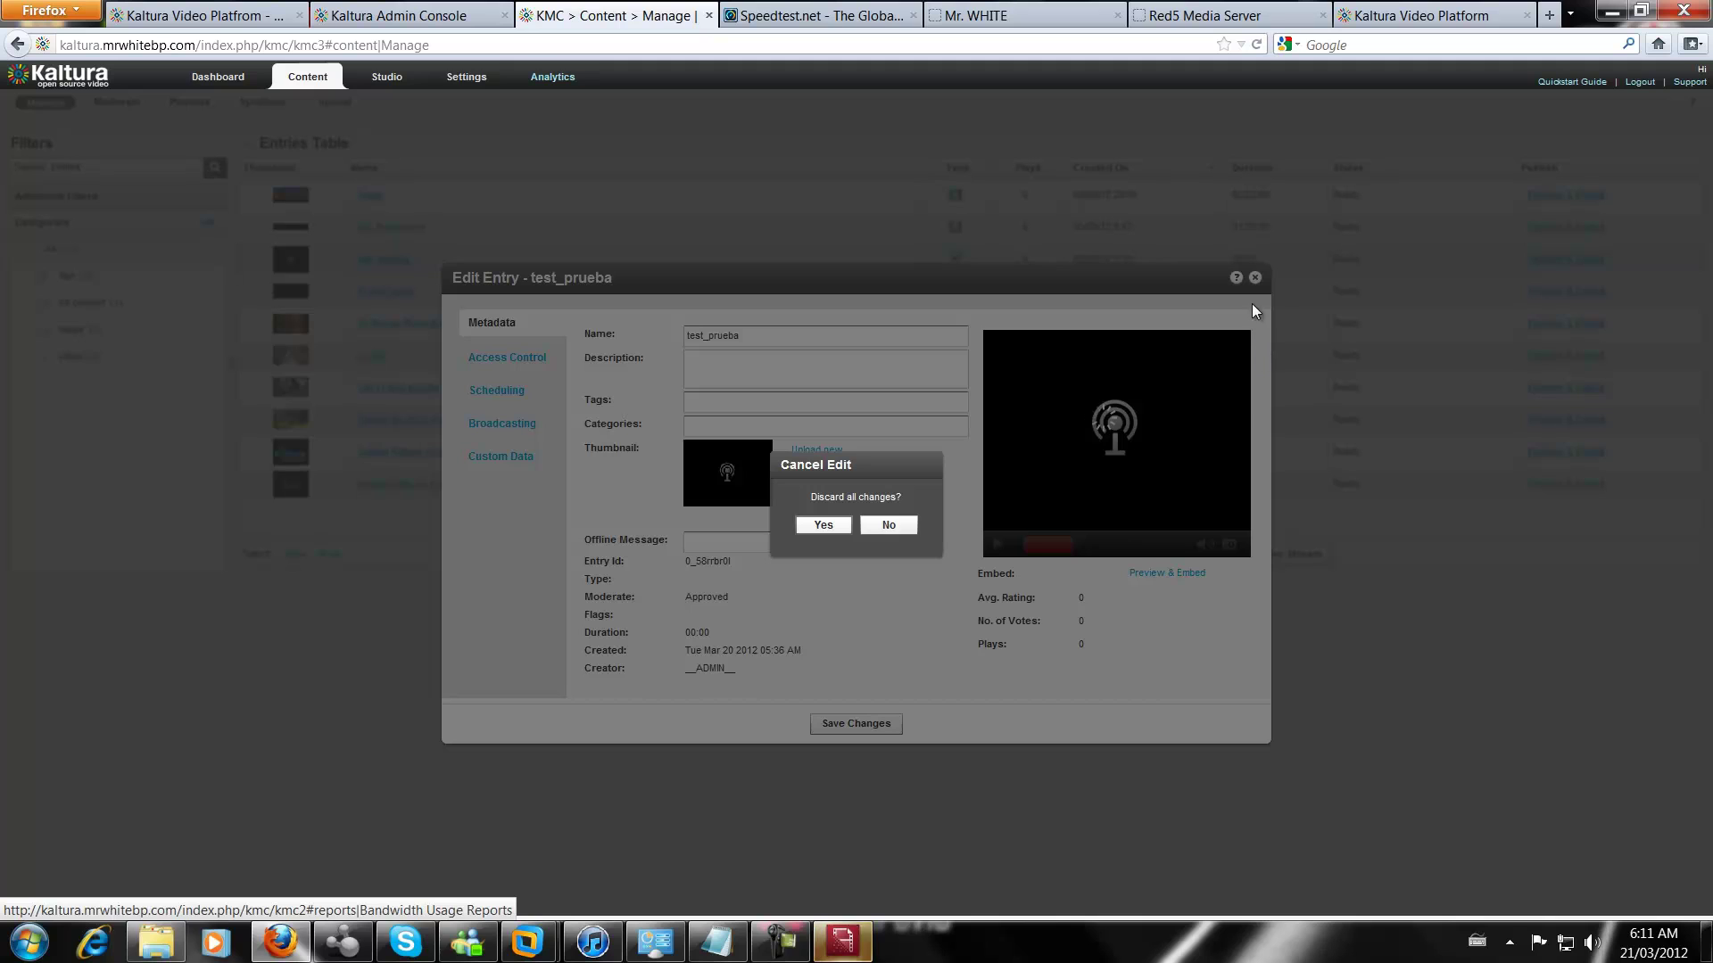
pyautogui.click(843, 528)
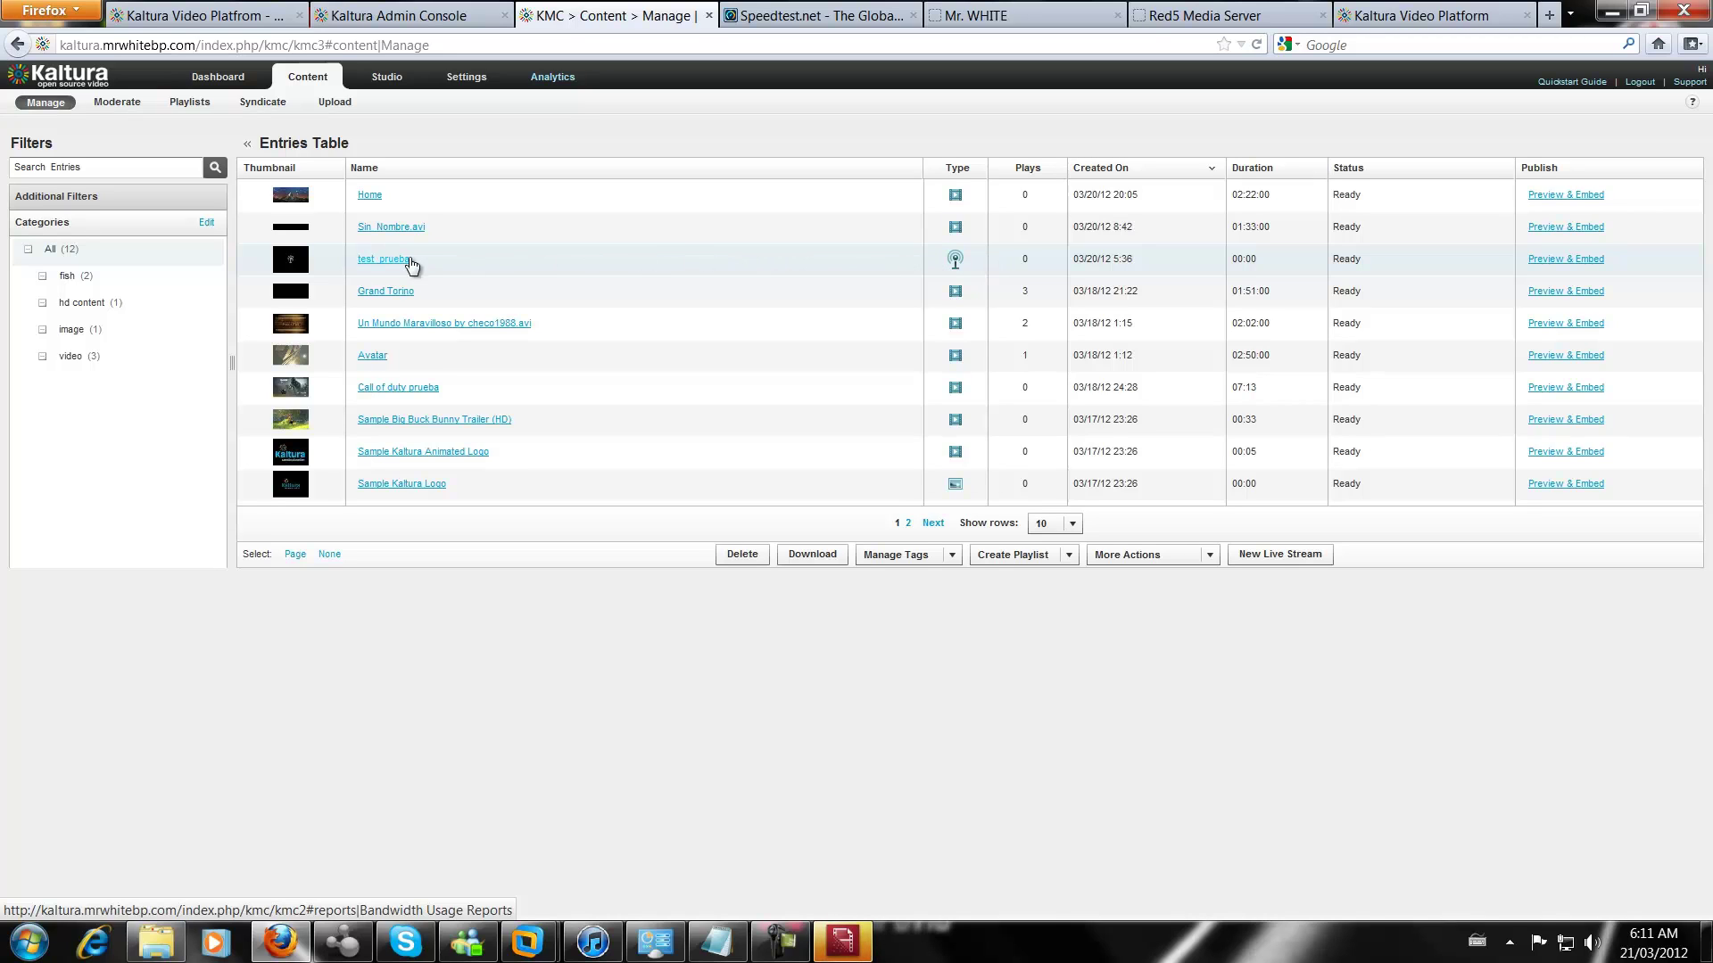
# Reopen test_prueba, review its Broadcasting URLs and bitrate settings, and save them
pyautogui.click(386, 265)
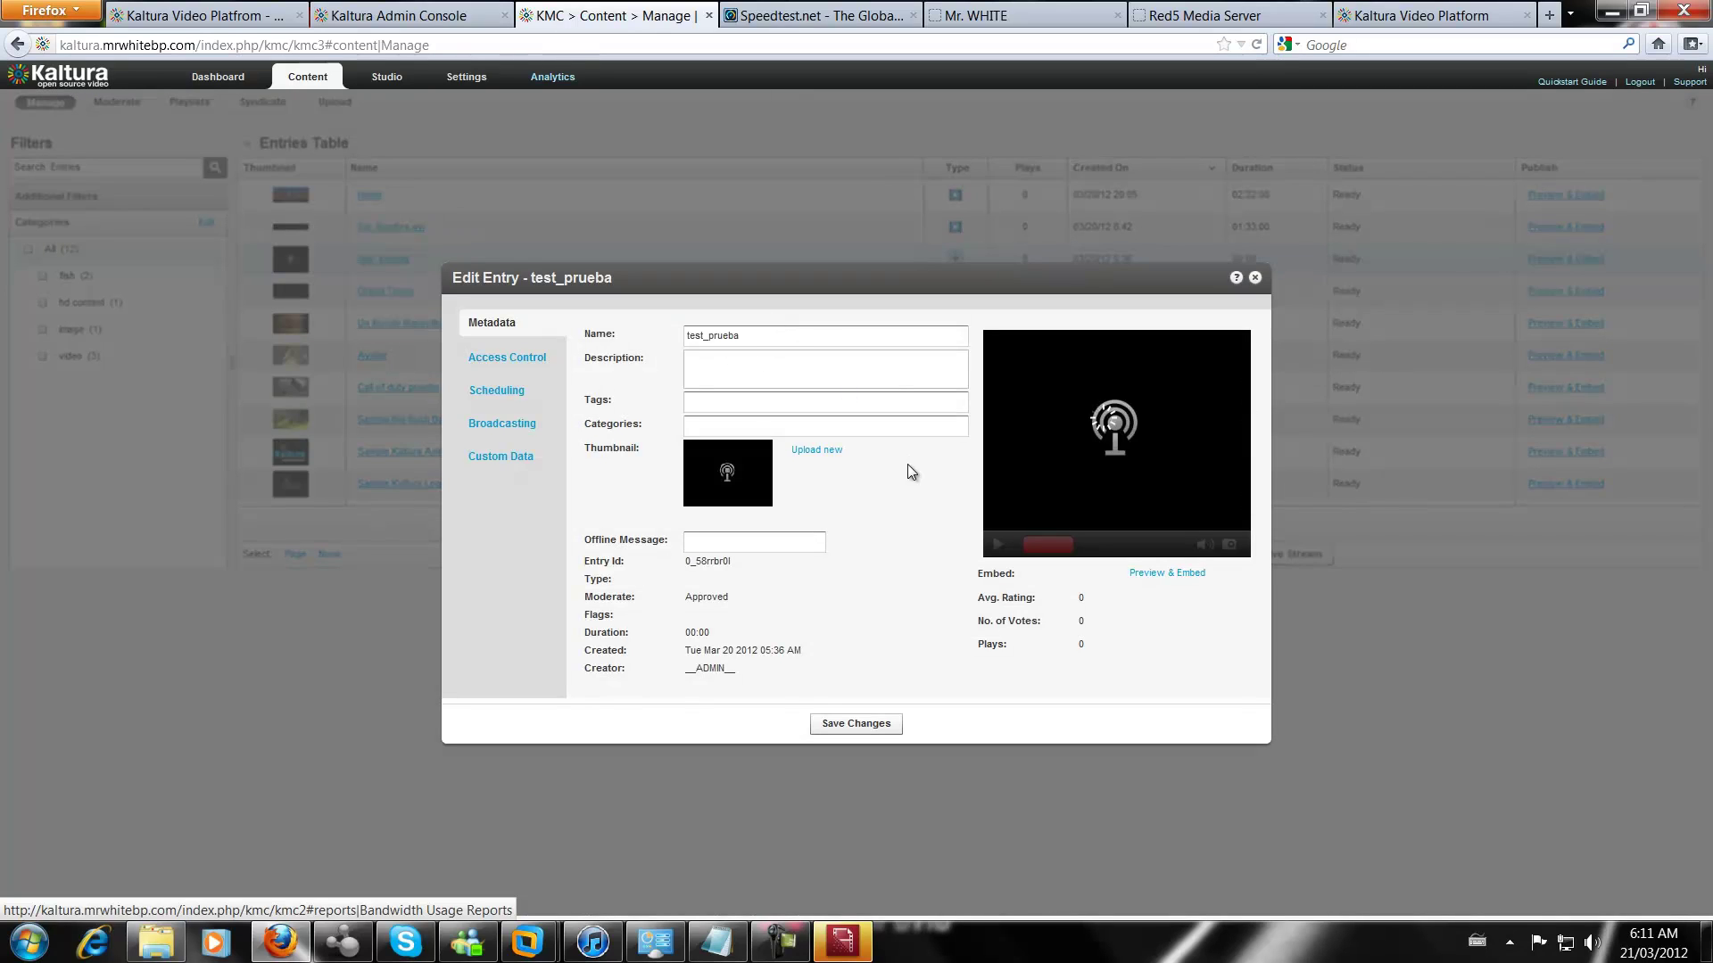
pyautogui.click(499, 424)
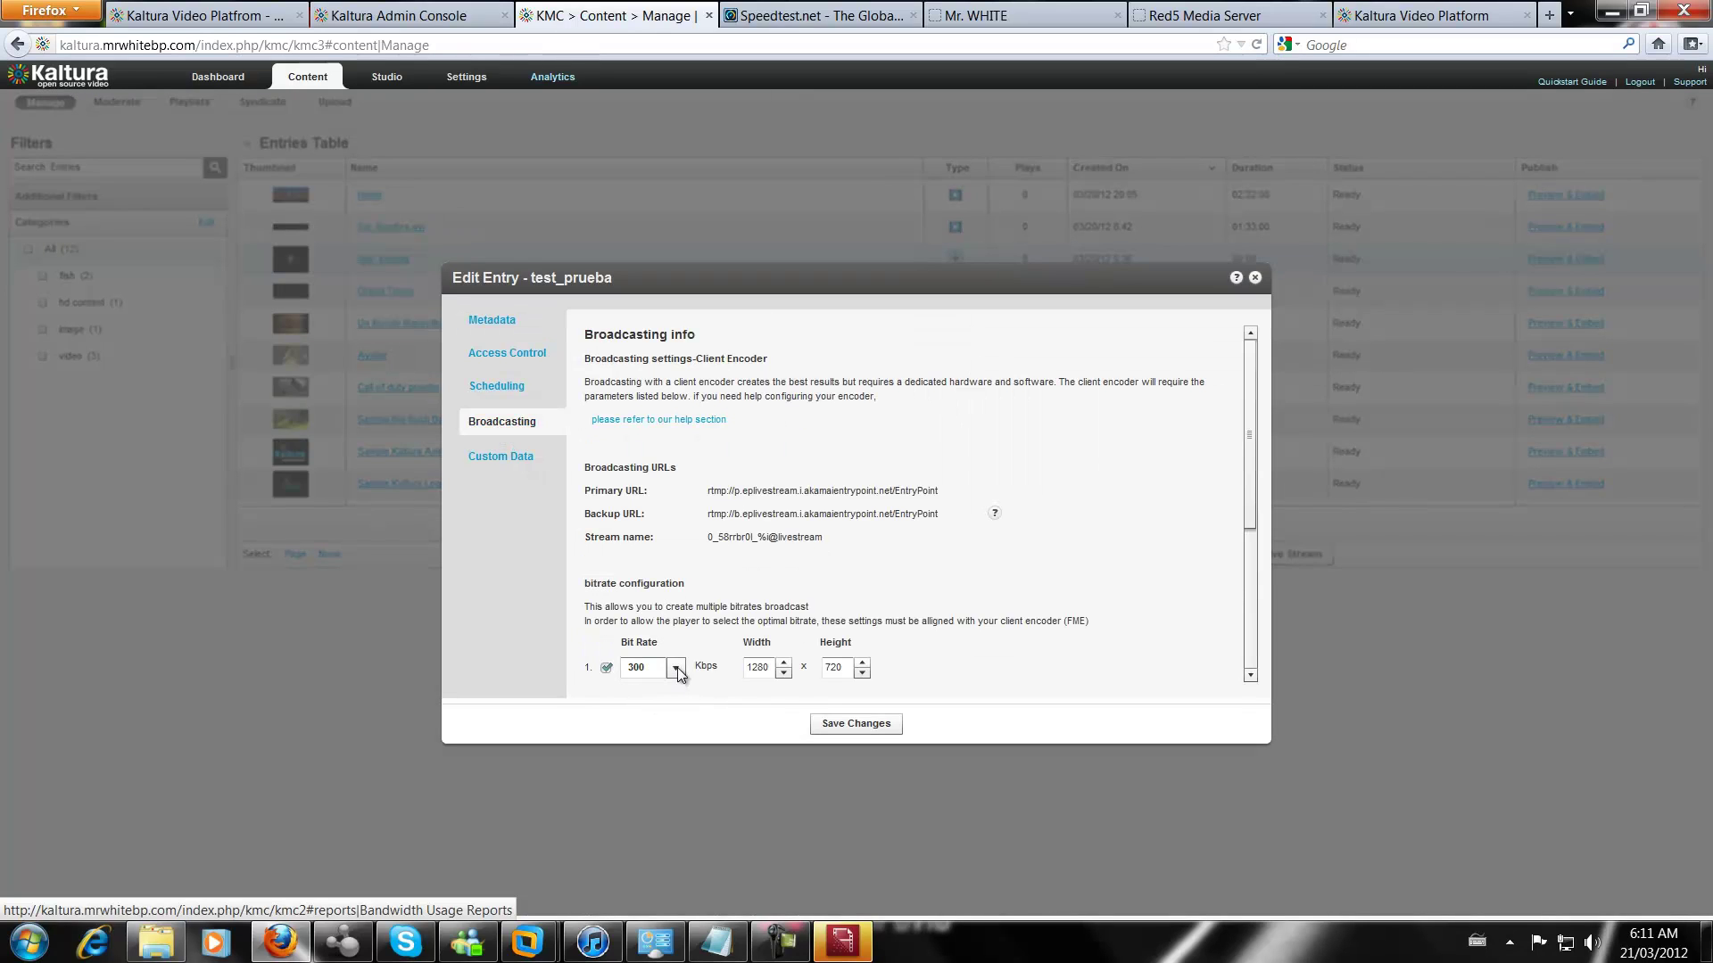
pyautogui.moveTo(1250, 469); pyautogui.dragTo(1251, 532)
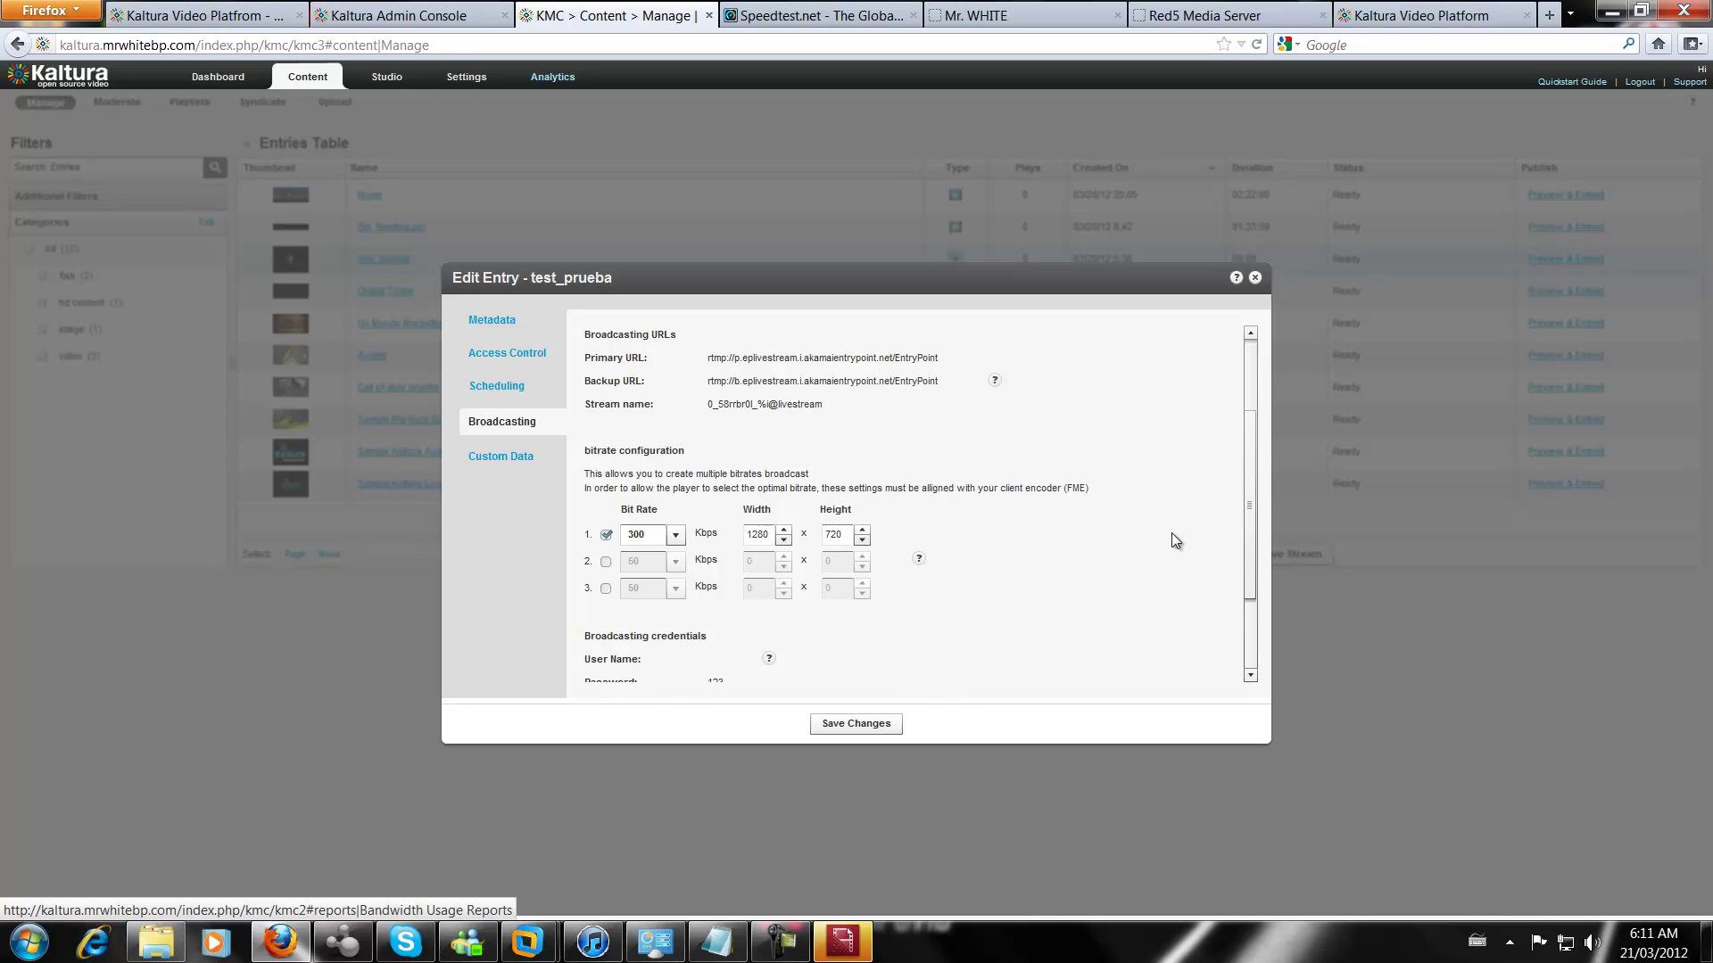
pyautogui.moveTo(1247, 473); pyautogui.dragTo(1250, 434)
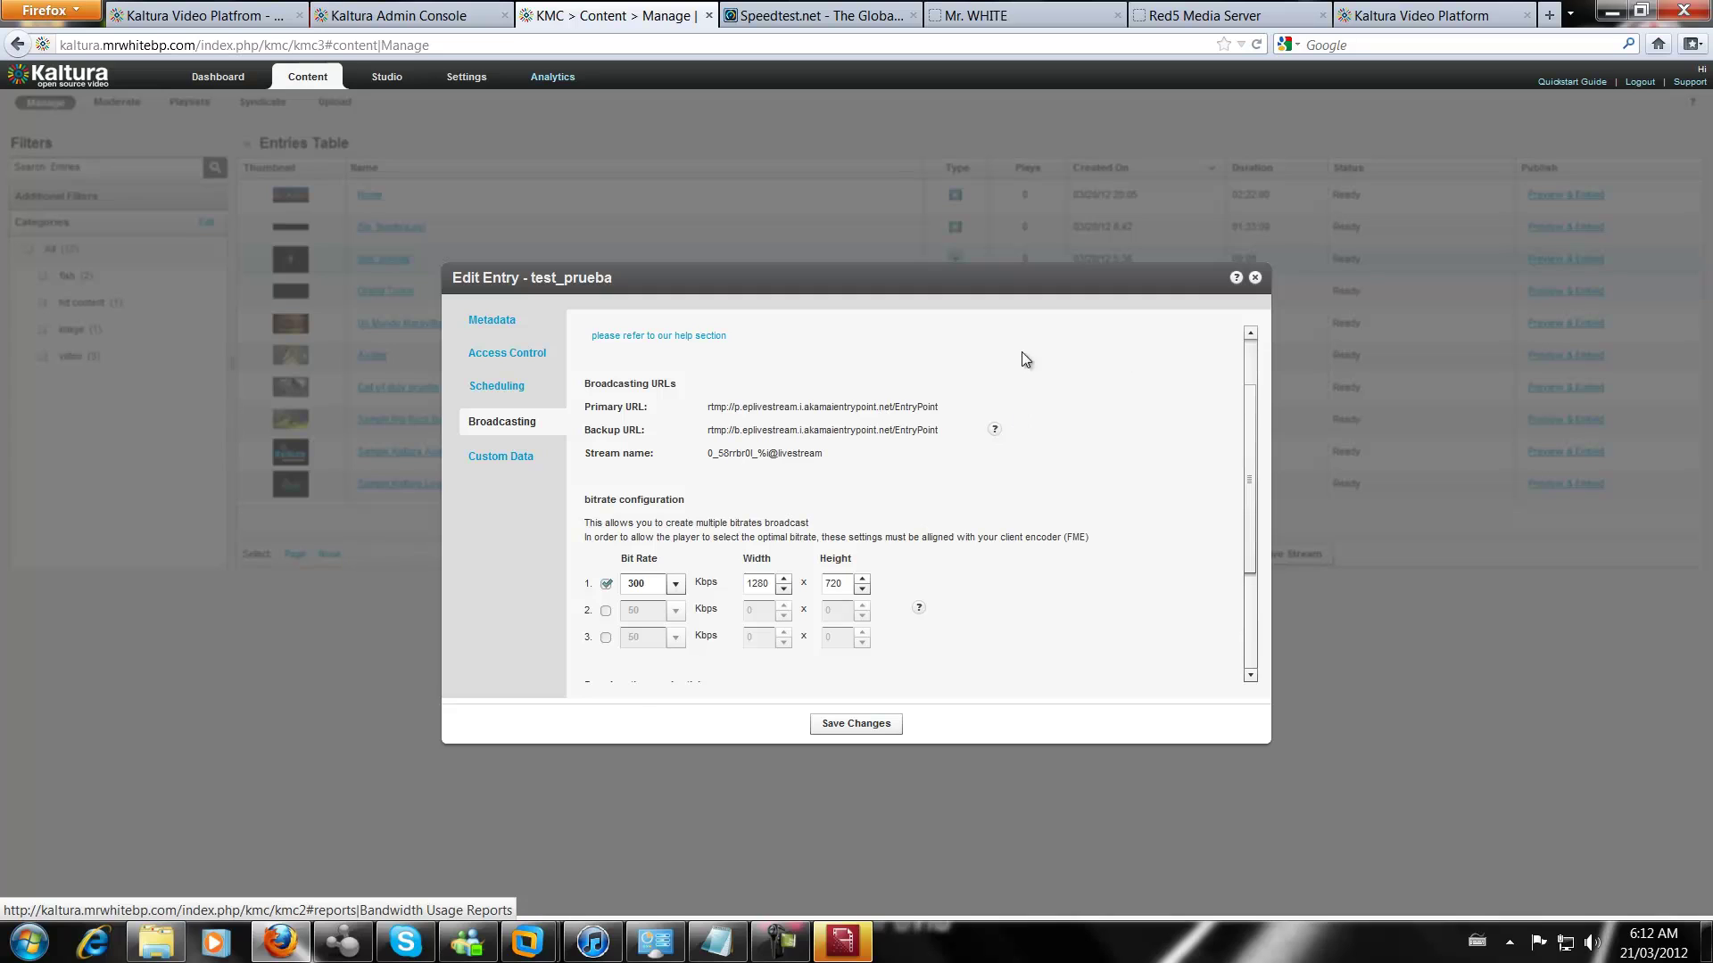
pyautogui.click(1255, 279)
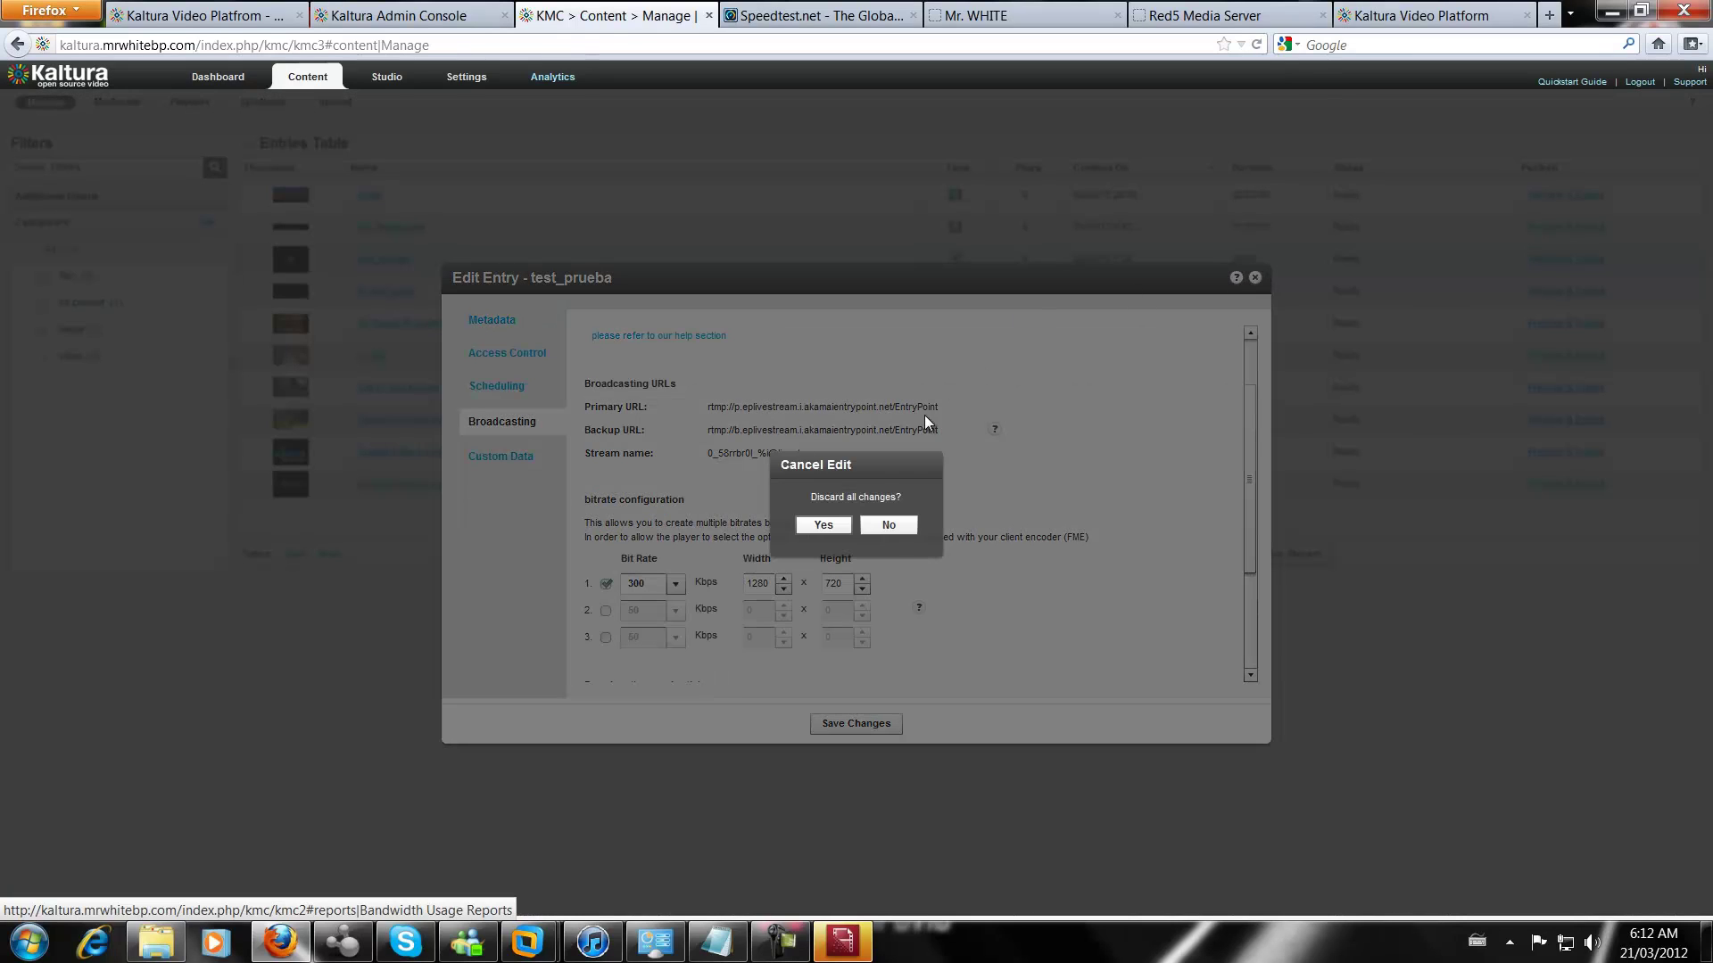
pyautogui.click(889, 526)
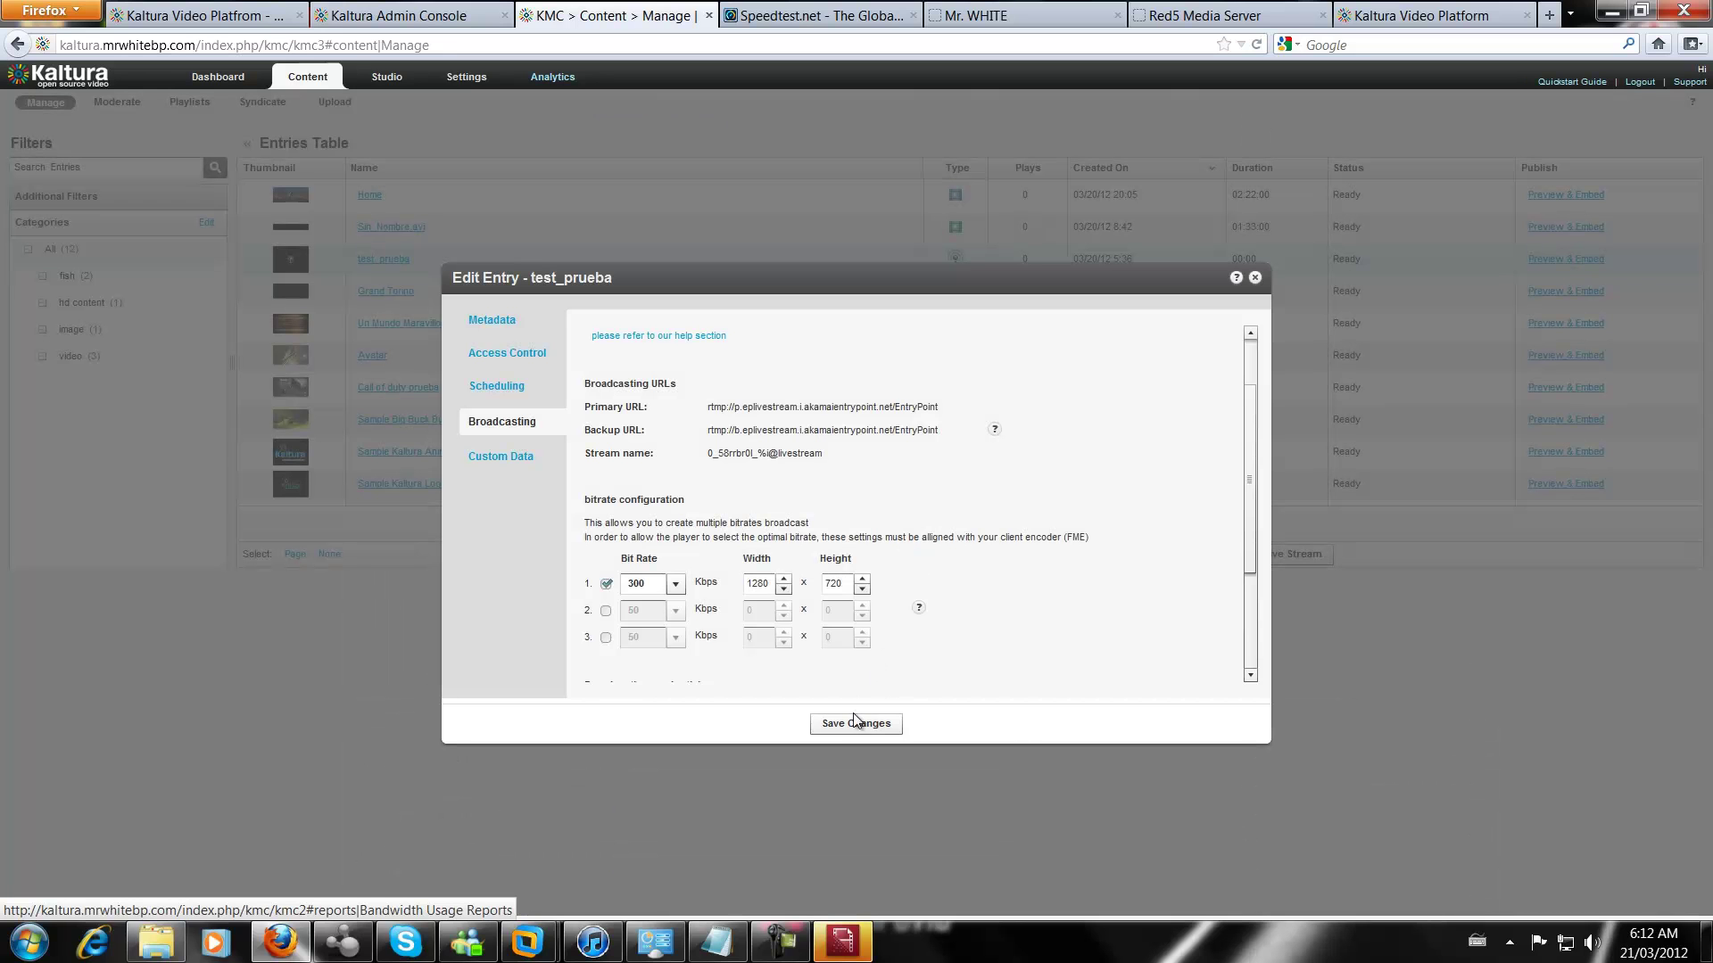
pyautogui.click(864, 724)
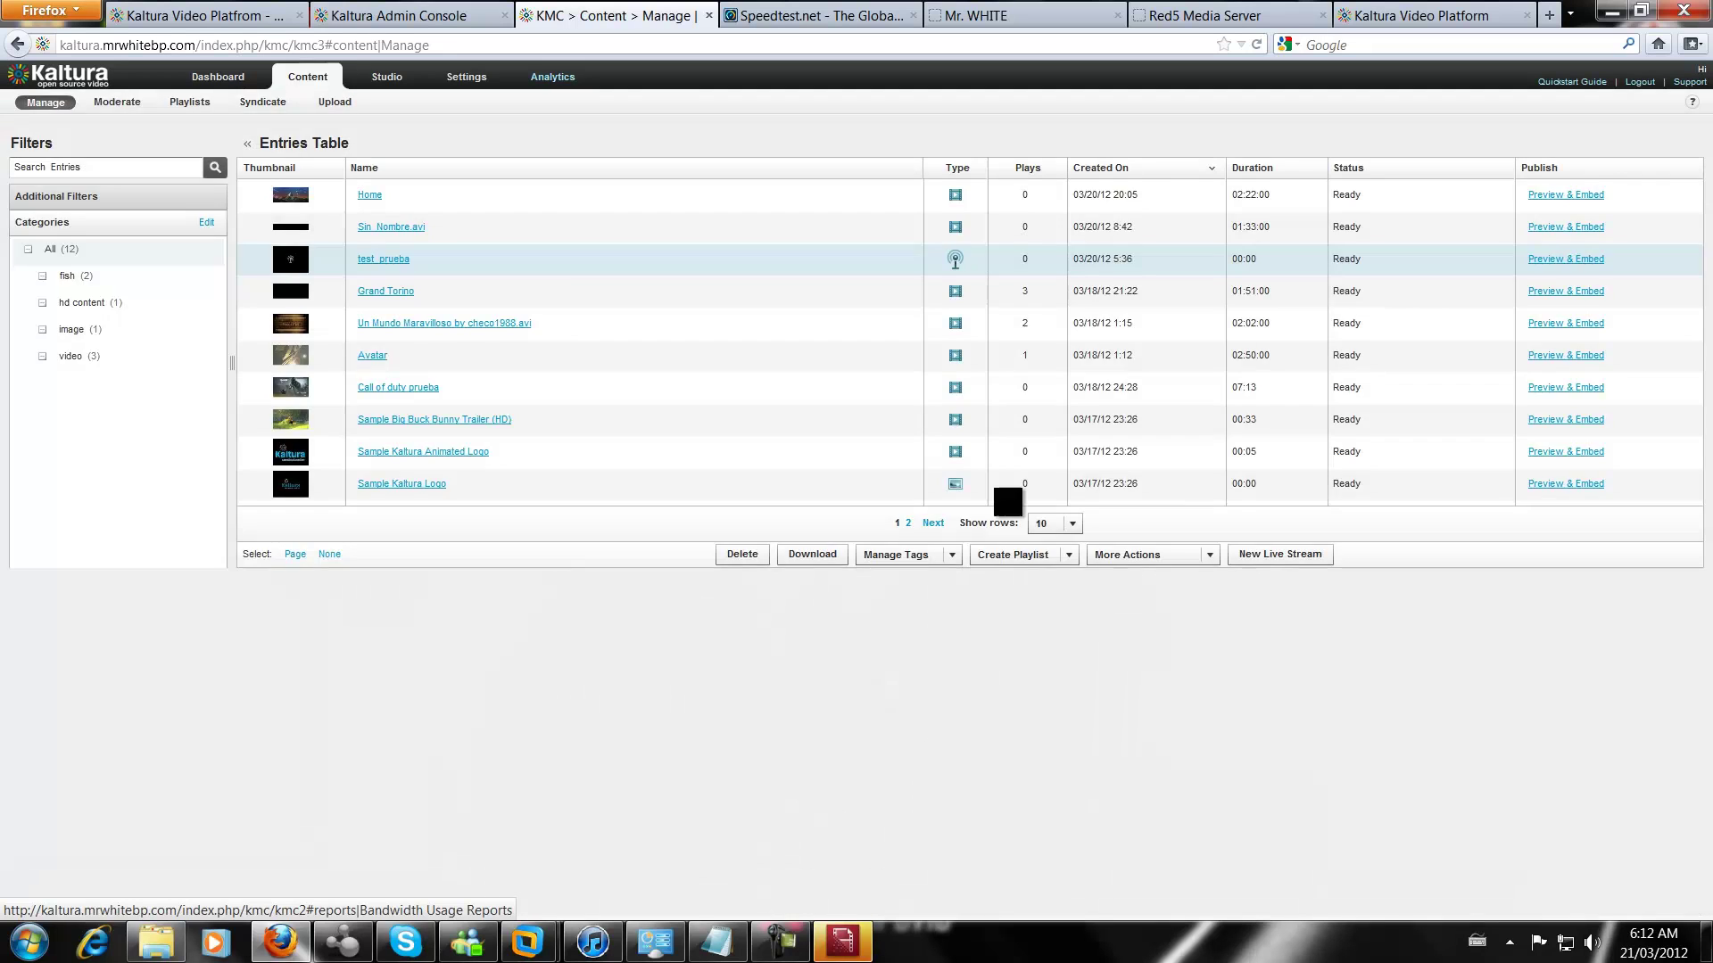
pyautogui.click(842, 941)
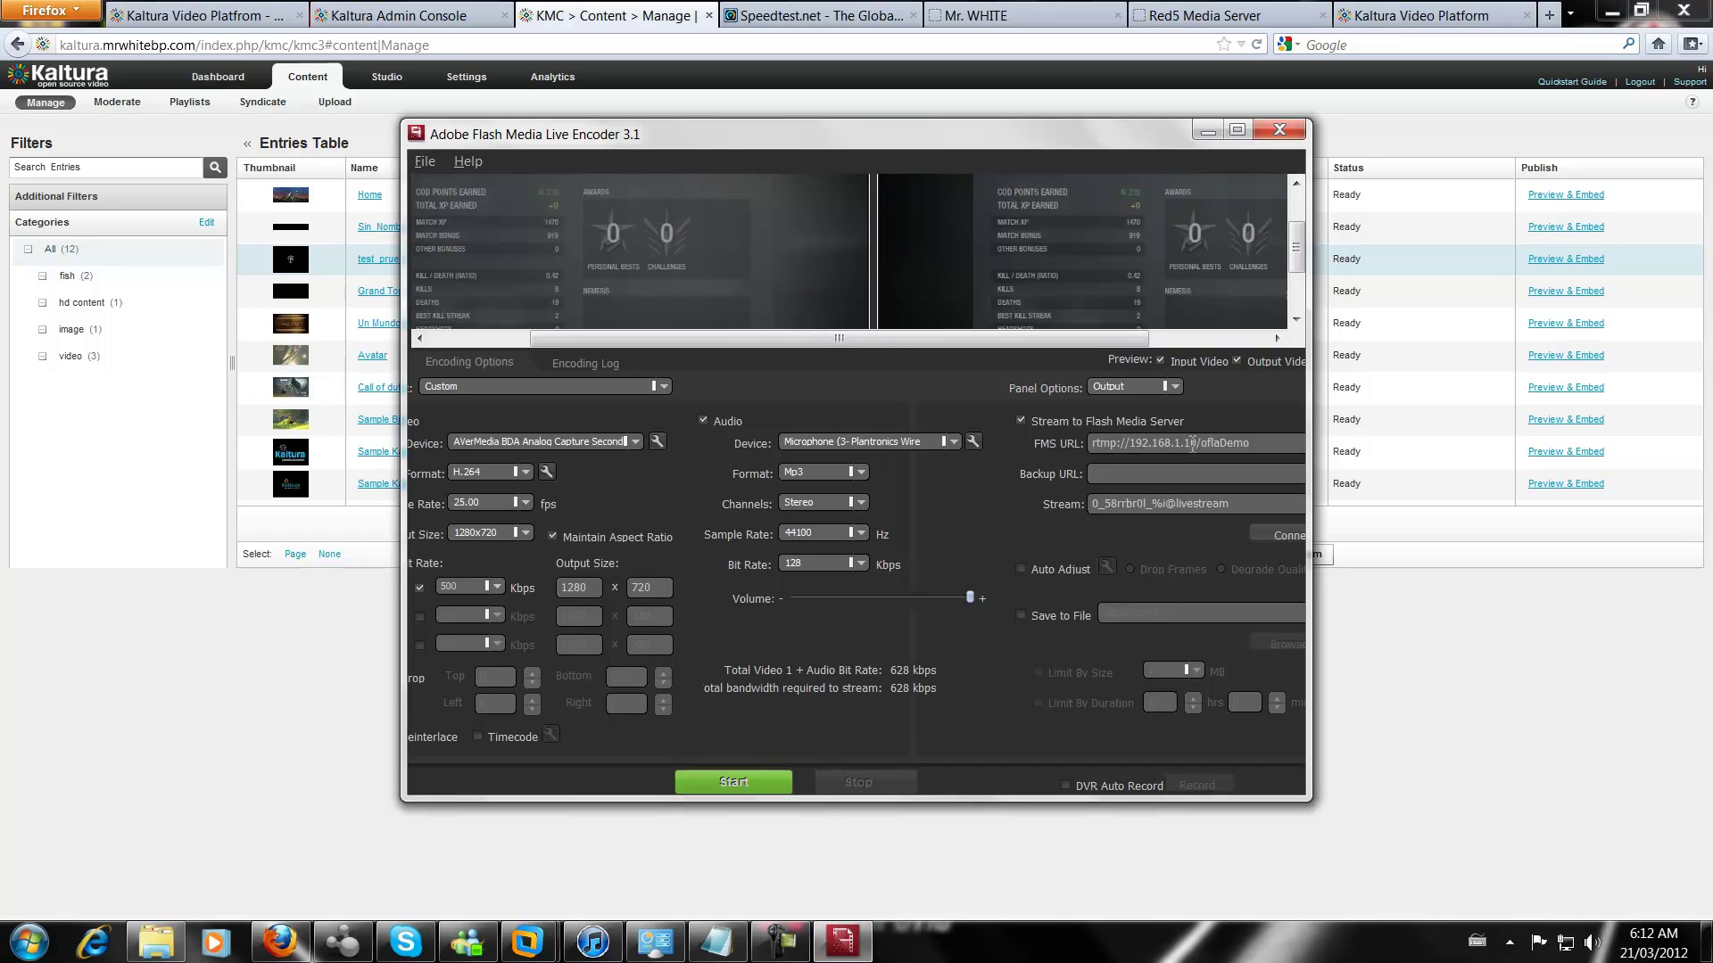
pyautogui.moveTo(1197, 443); pyautogui.dragTo(1179, 449)
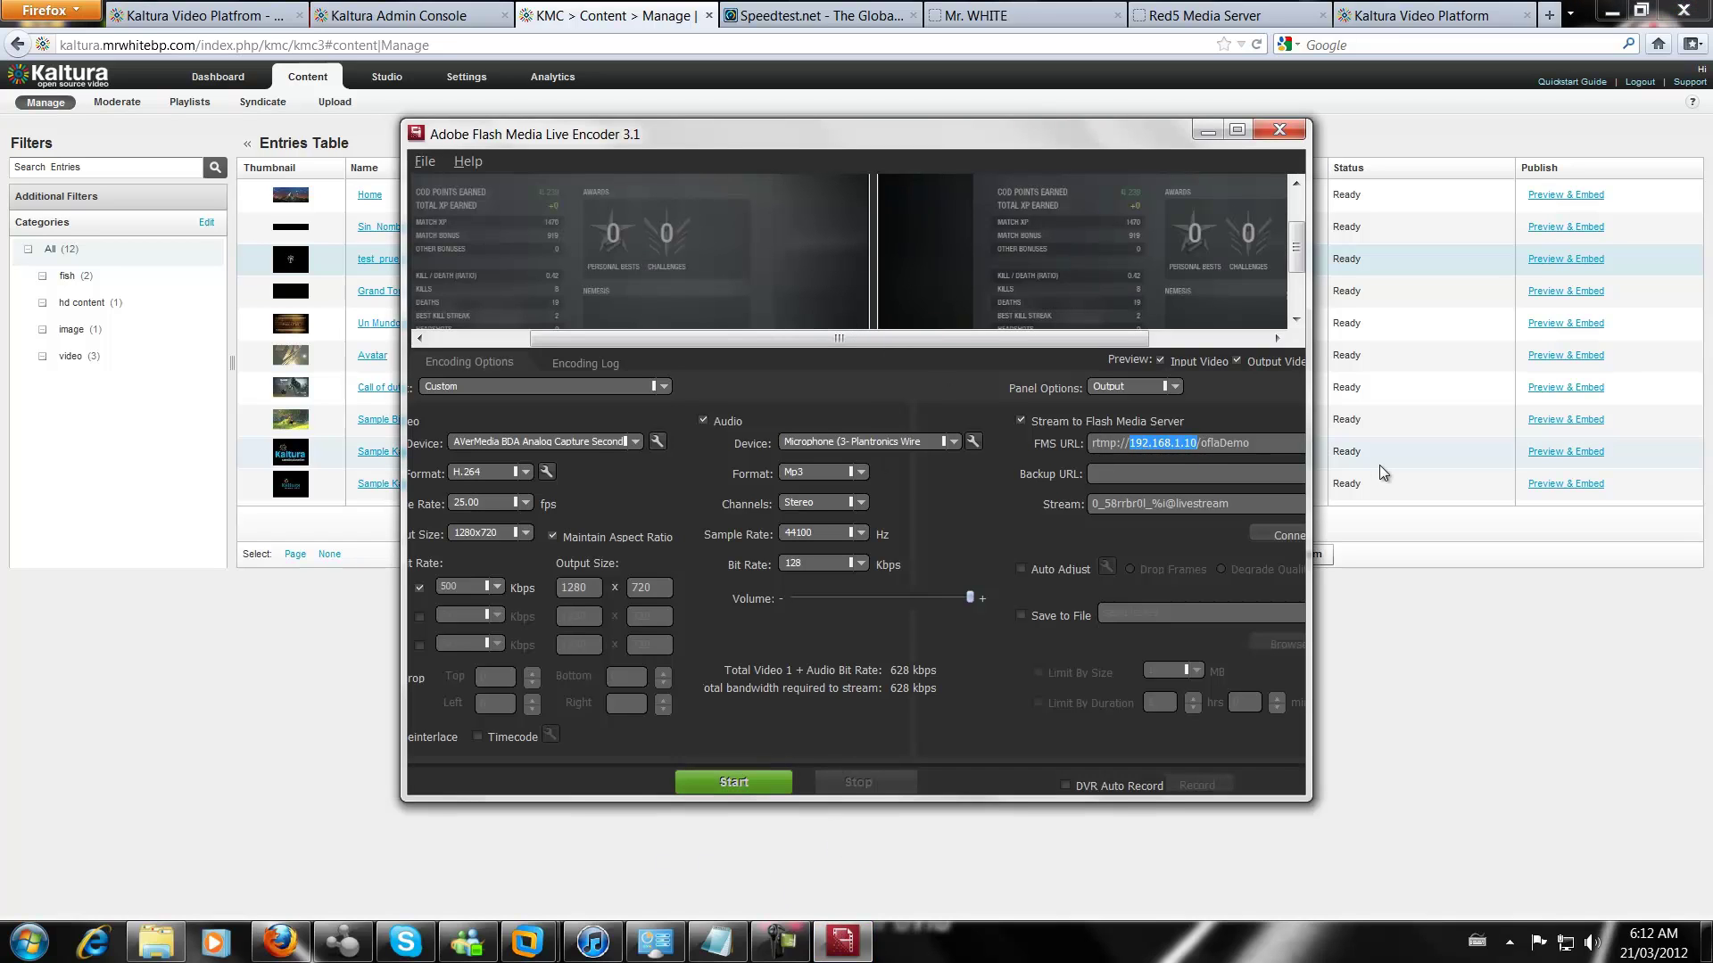
pyautogui.write('www.mrwhitebp.com')
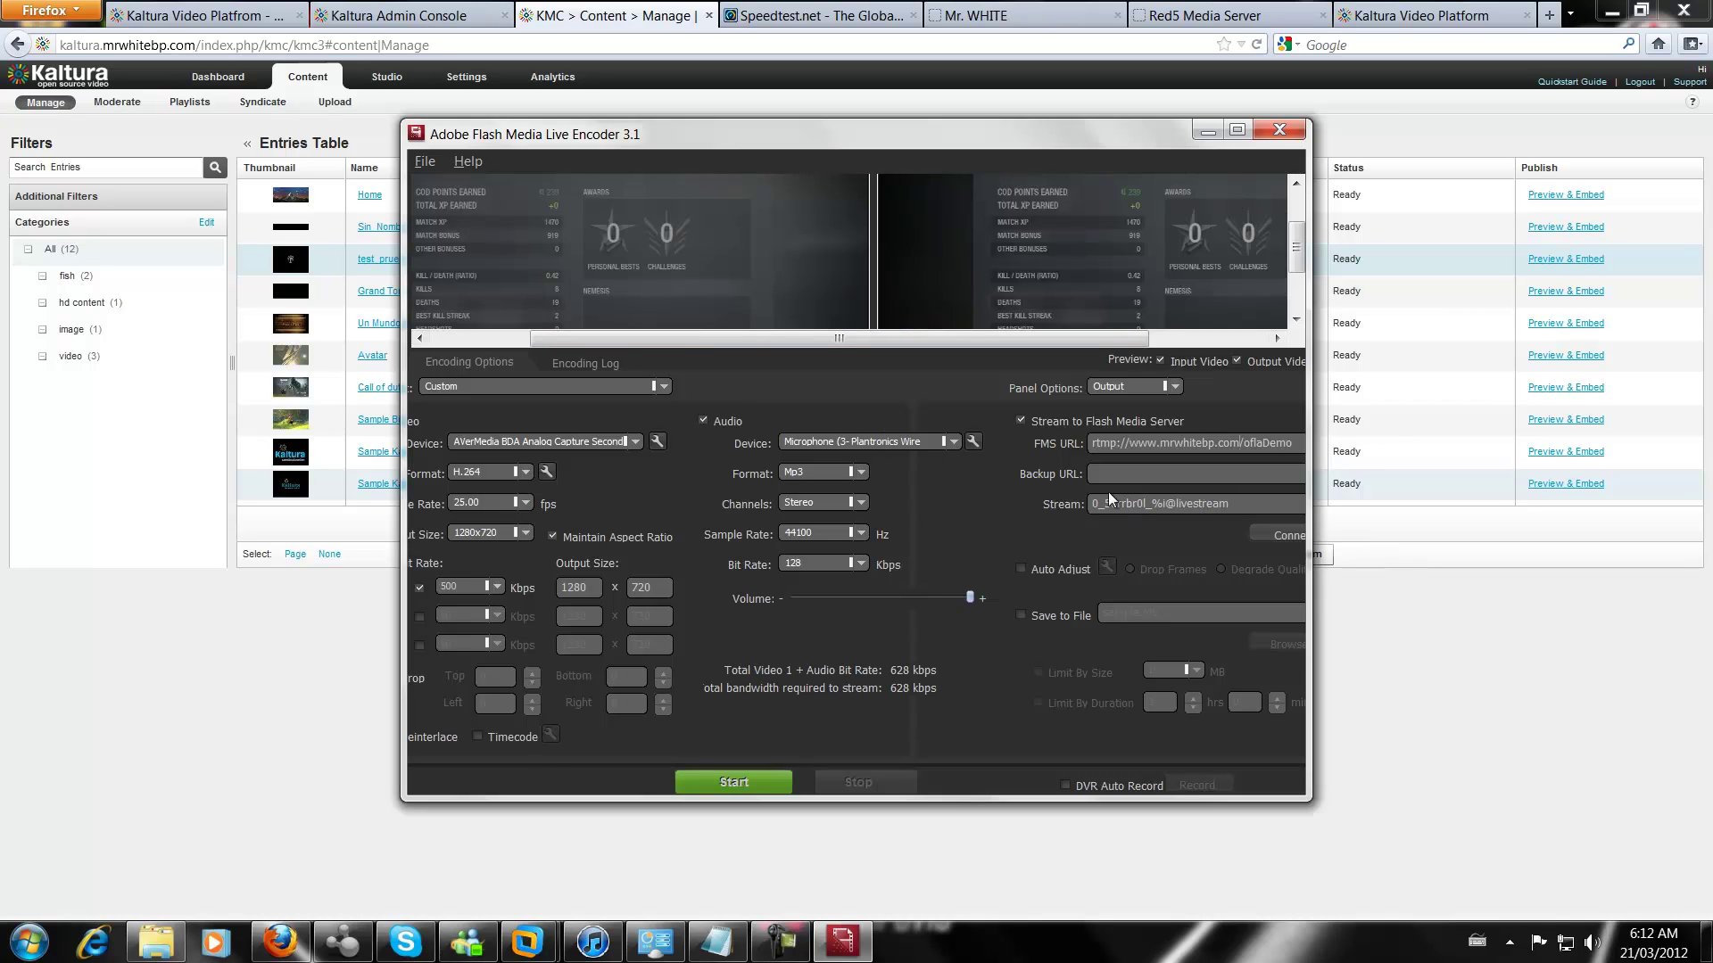
pyautogui.click(1278, 532)
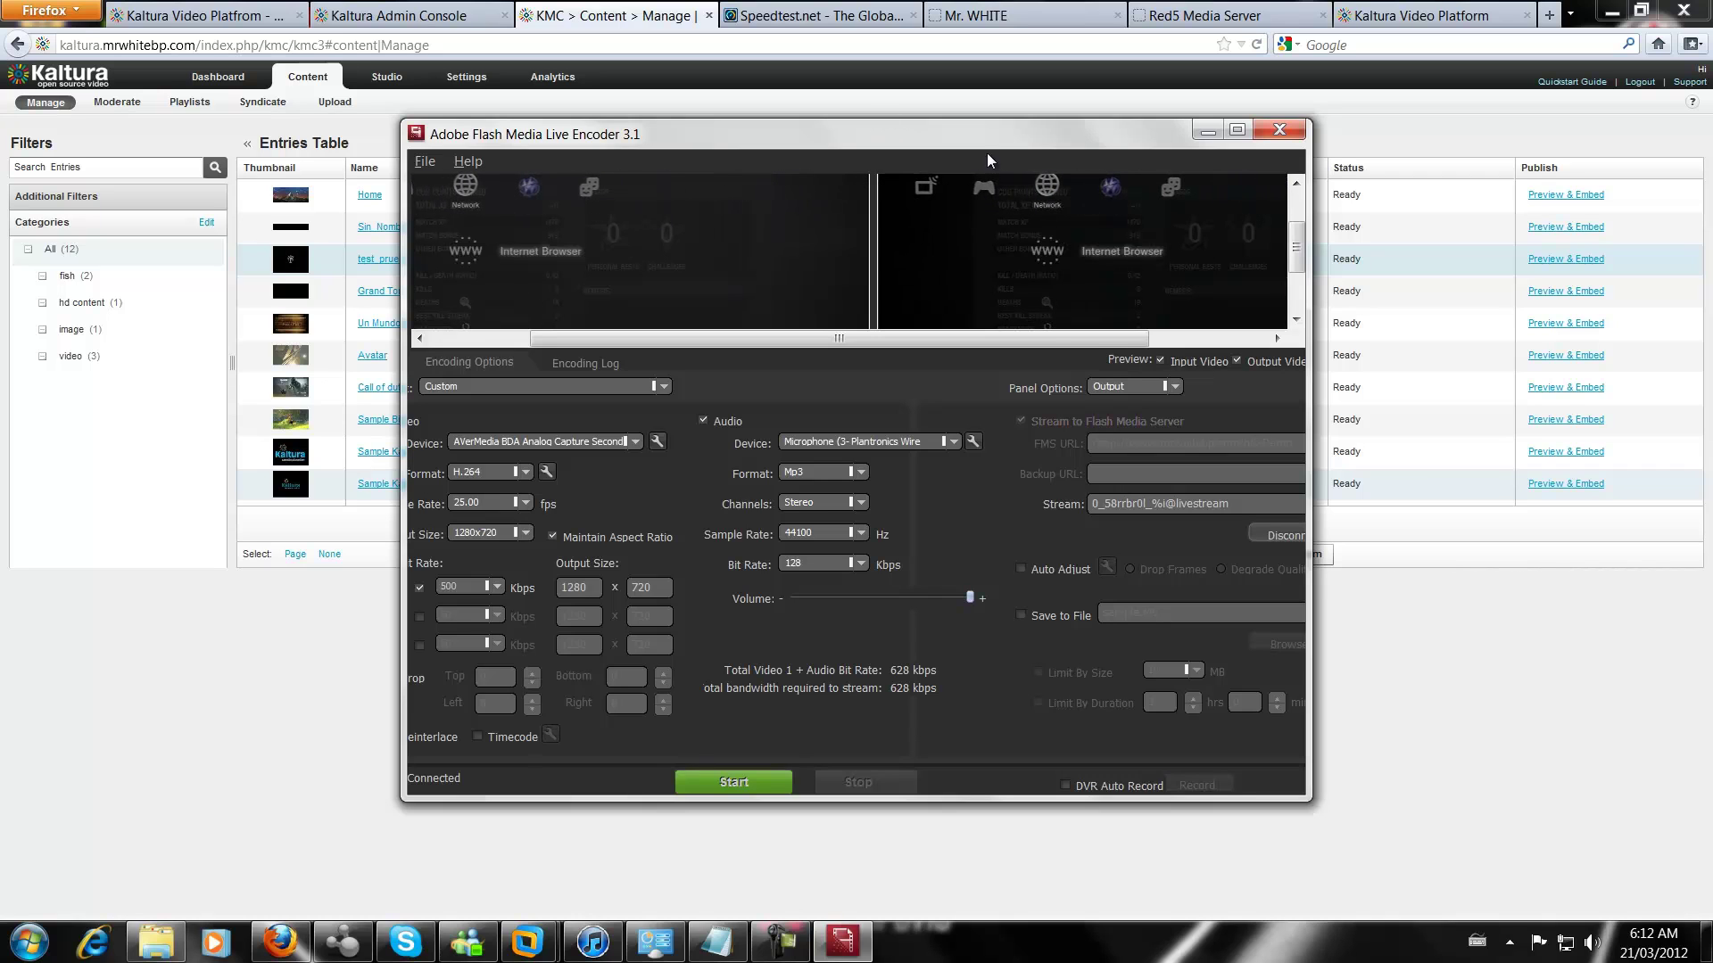
pyautogui.click(1239, 131)
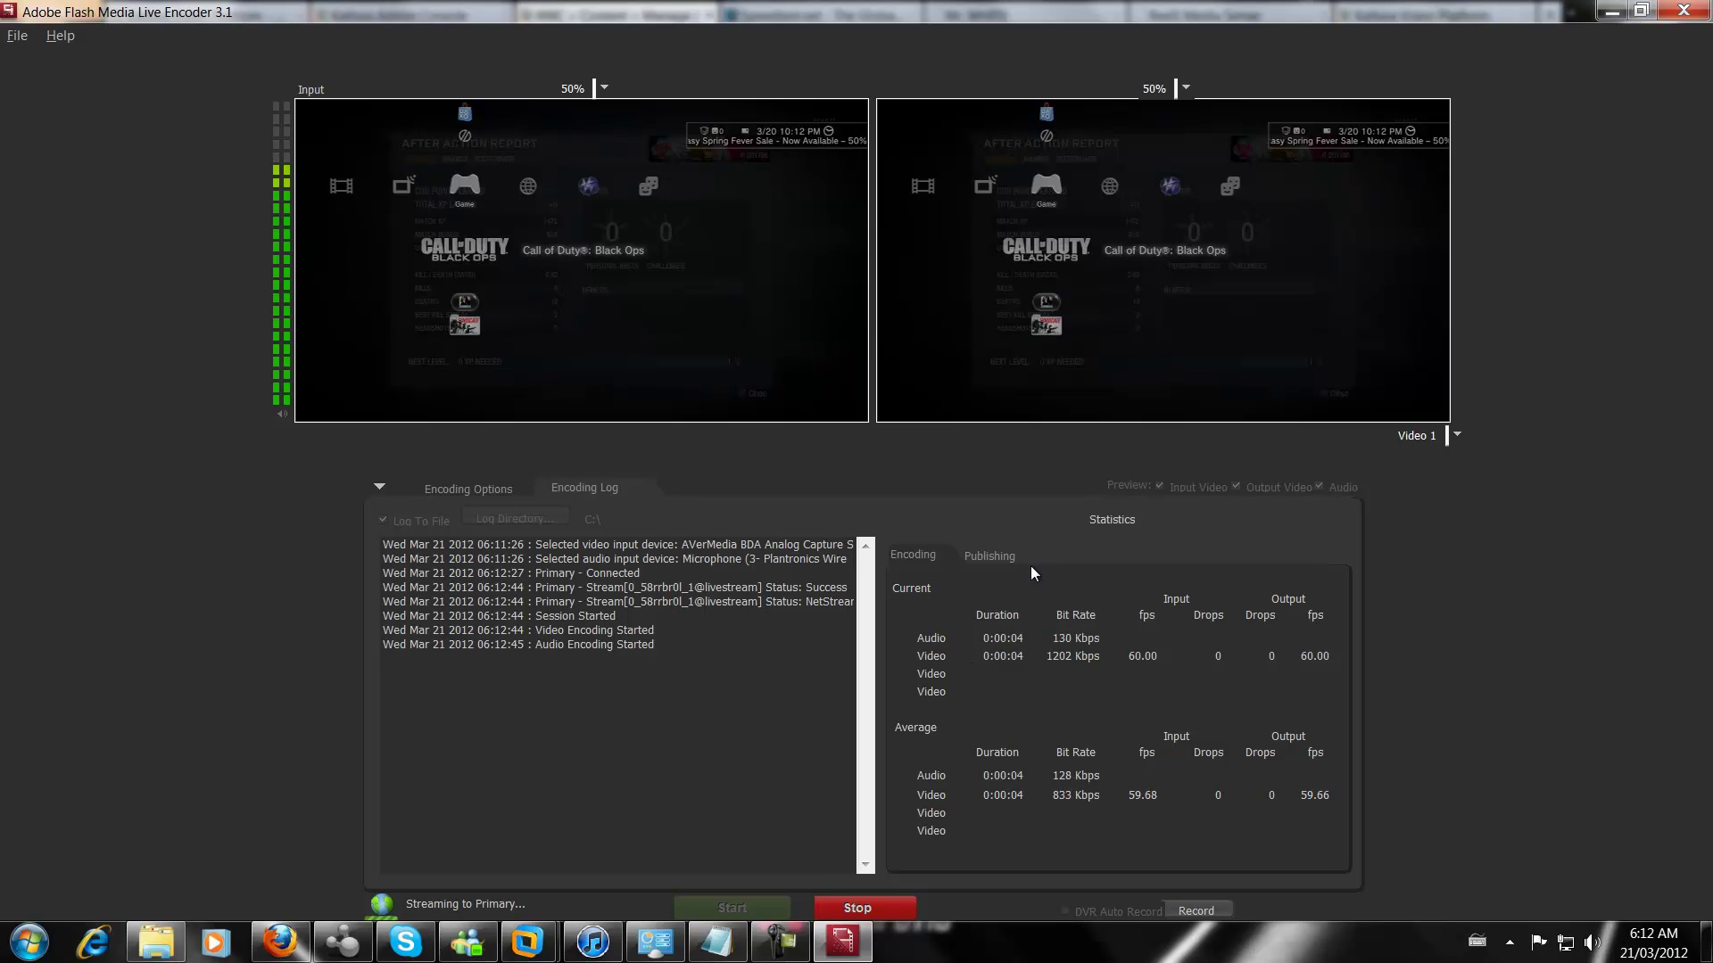
# Back in KMC, open the Sin_Nombre.avi entry and close it, discarding edits
pyautogui.hotkey('alt', 'Tab')
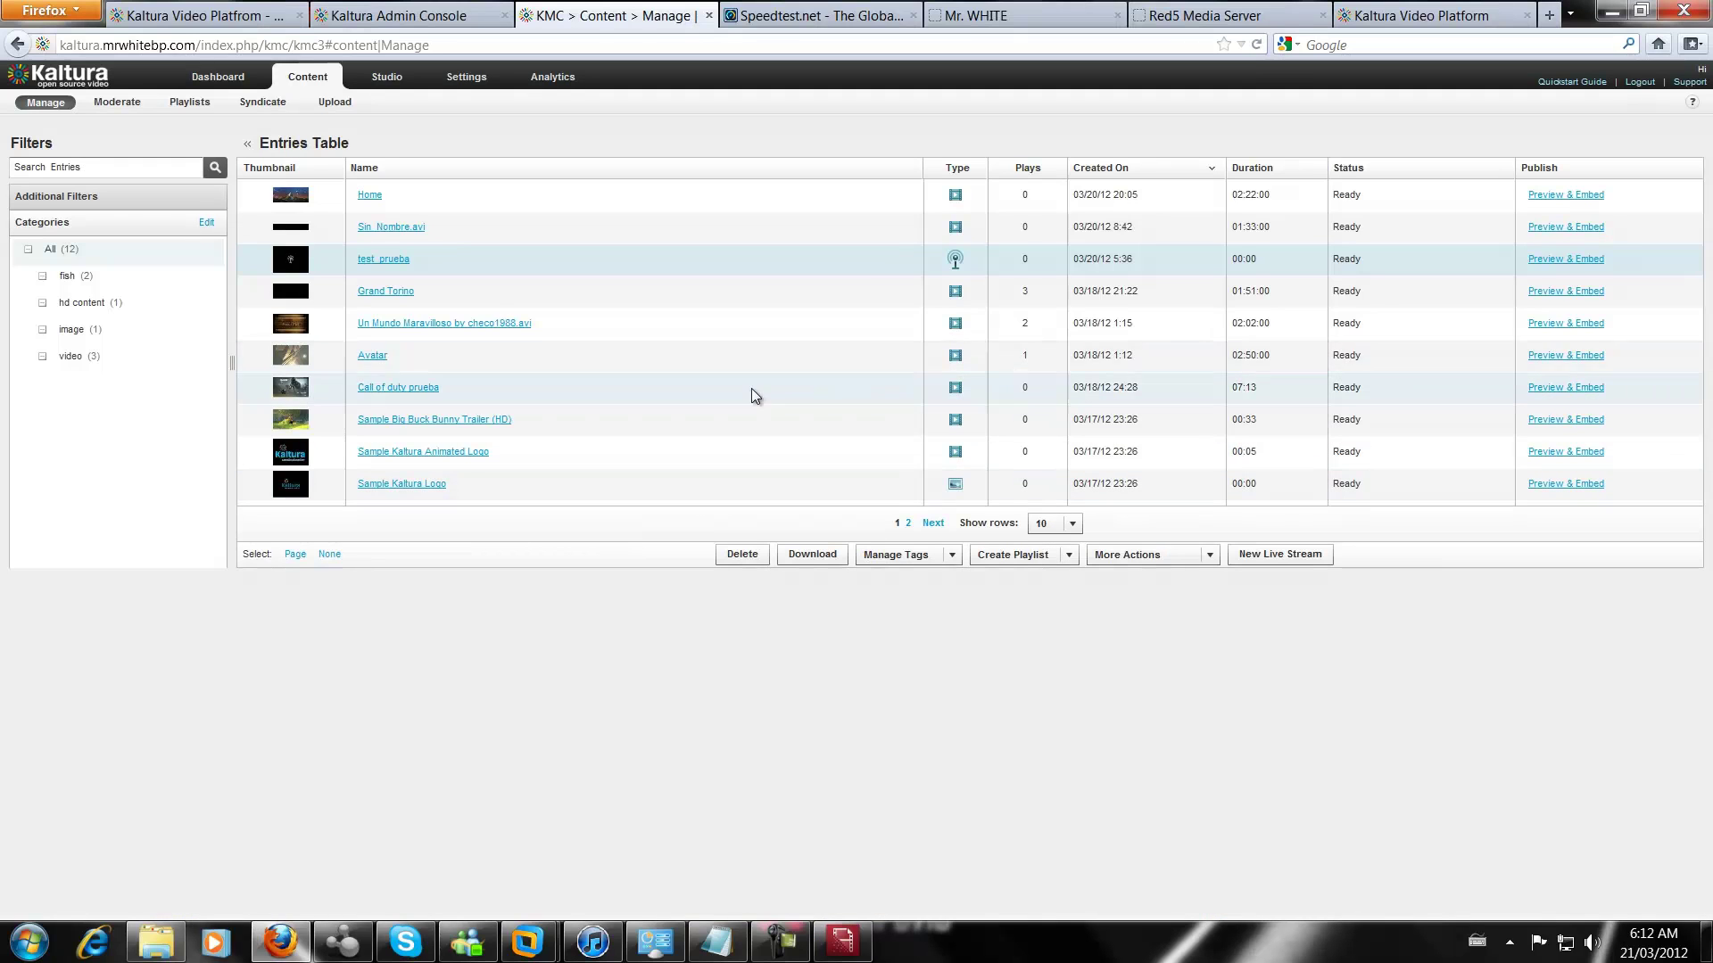
pyautogui.click(413, 231)
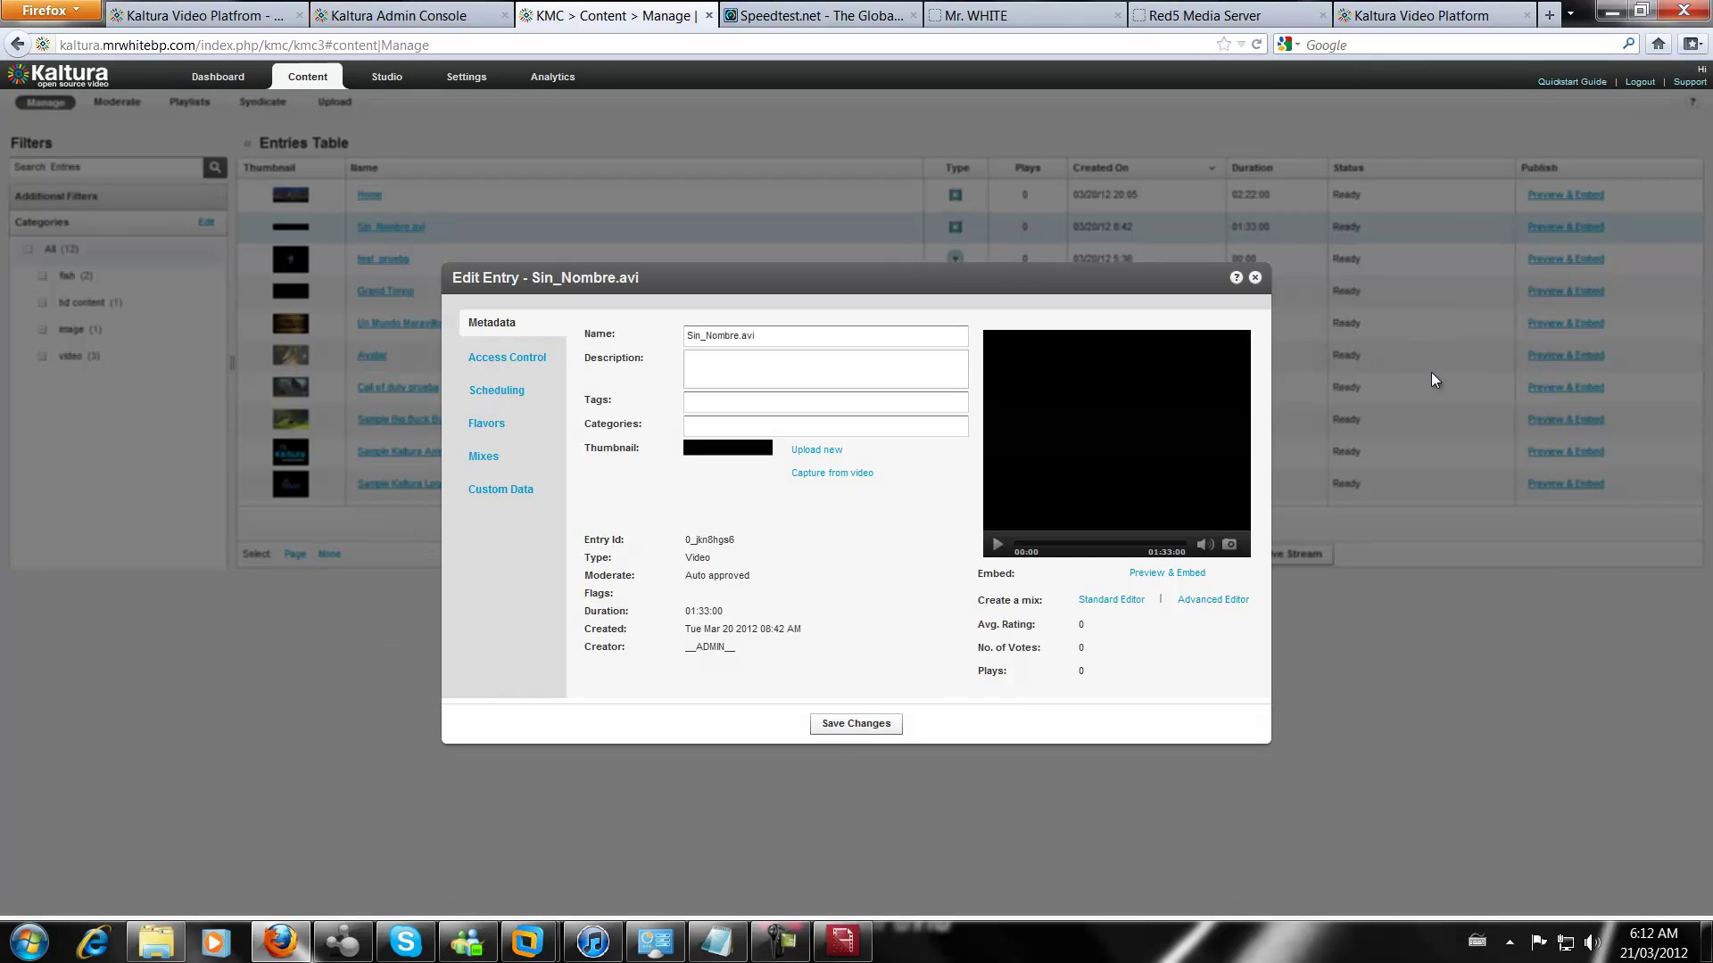
pyautogui.click(1255, 279)
pyautogui.click(822, 525)
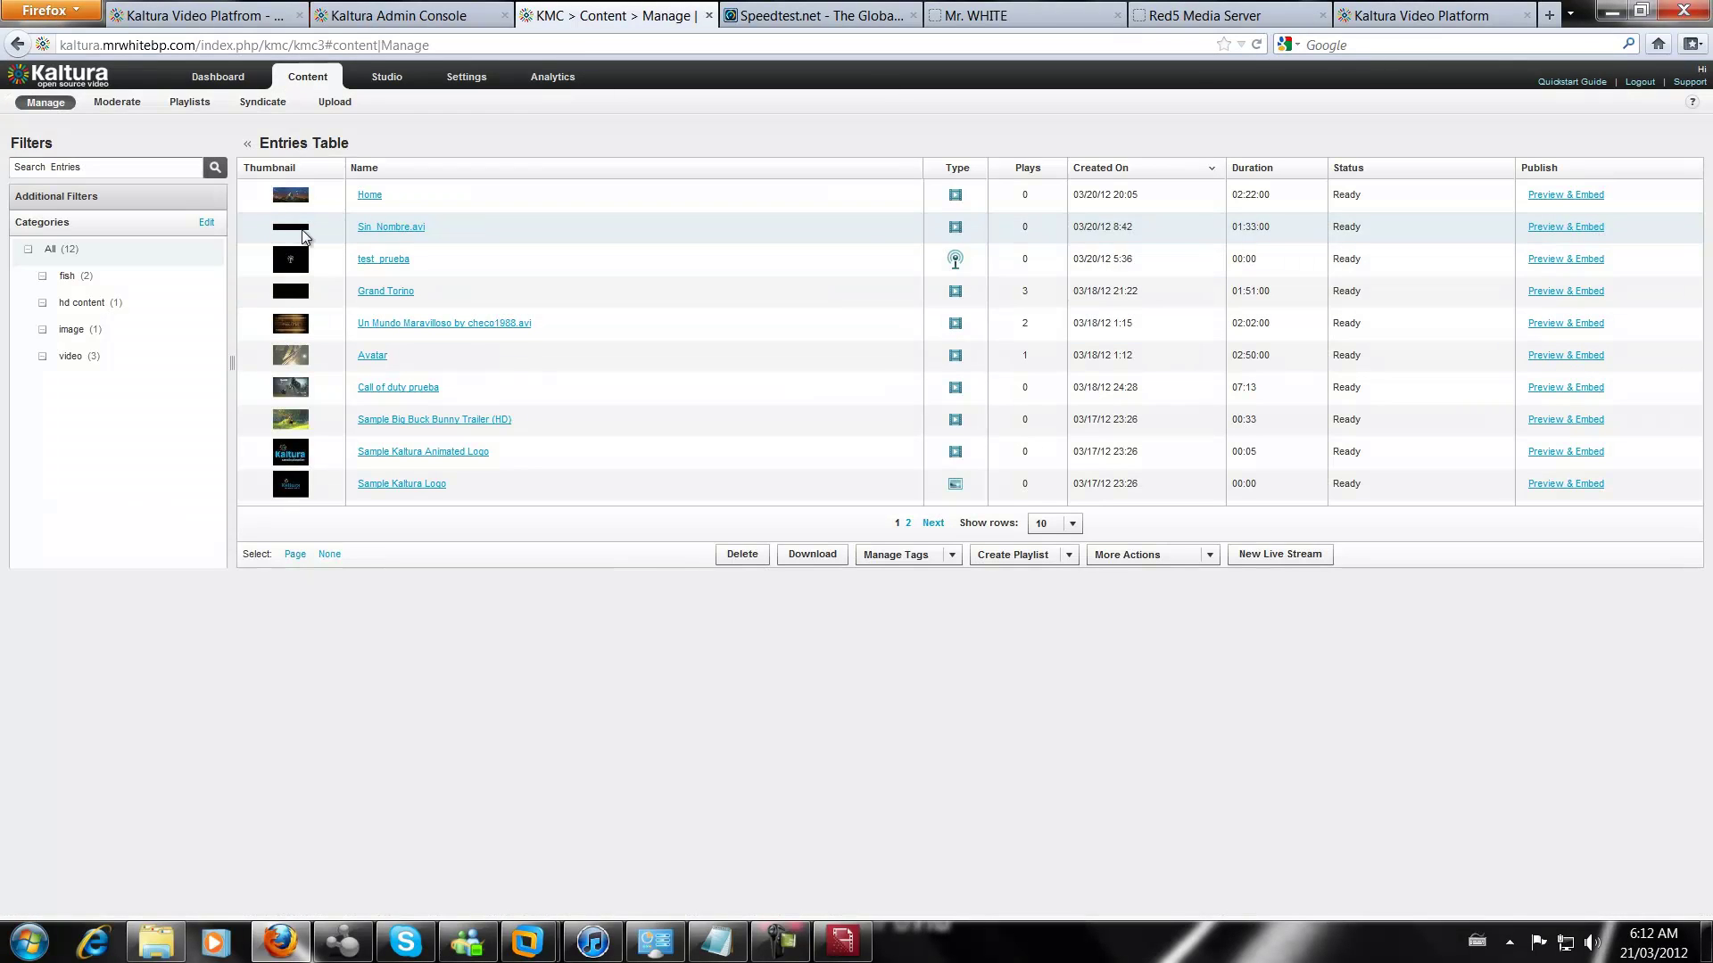
# Preview the test_prueba live stream full screen, then exit and close its details, discarding edits
pyautogui.click(397, 260)
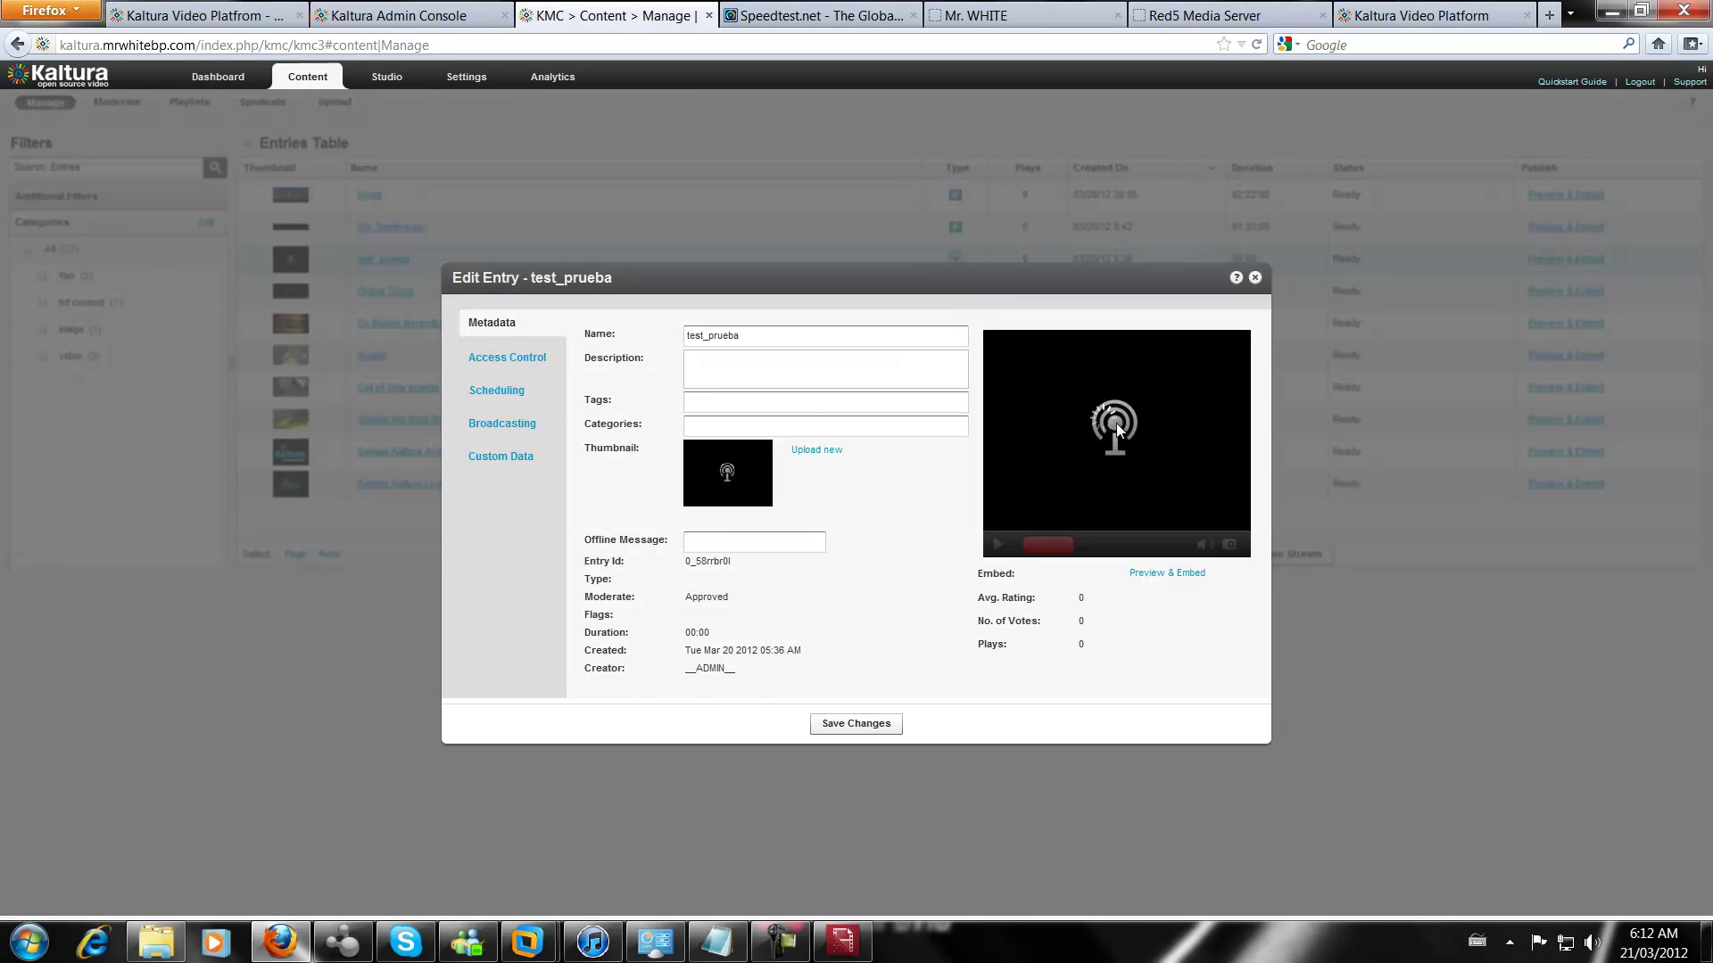
pyautogui.click(1139, 575)
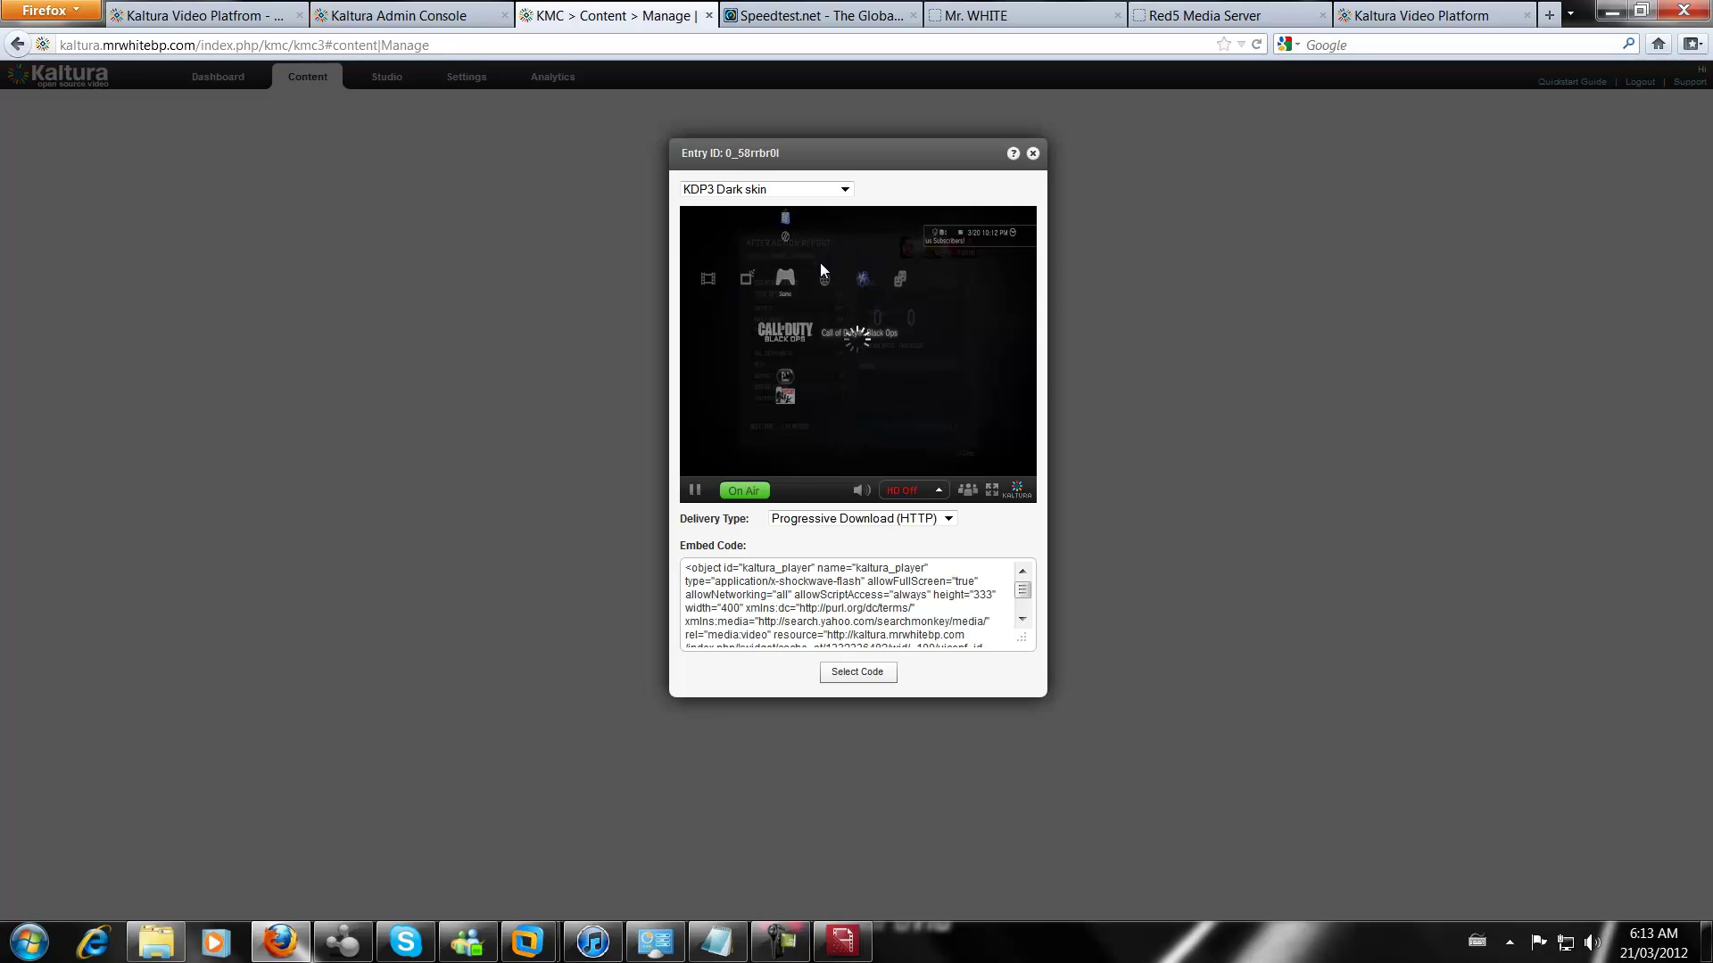
pyautogui.click(991, 489)
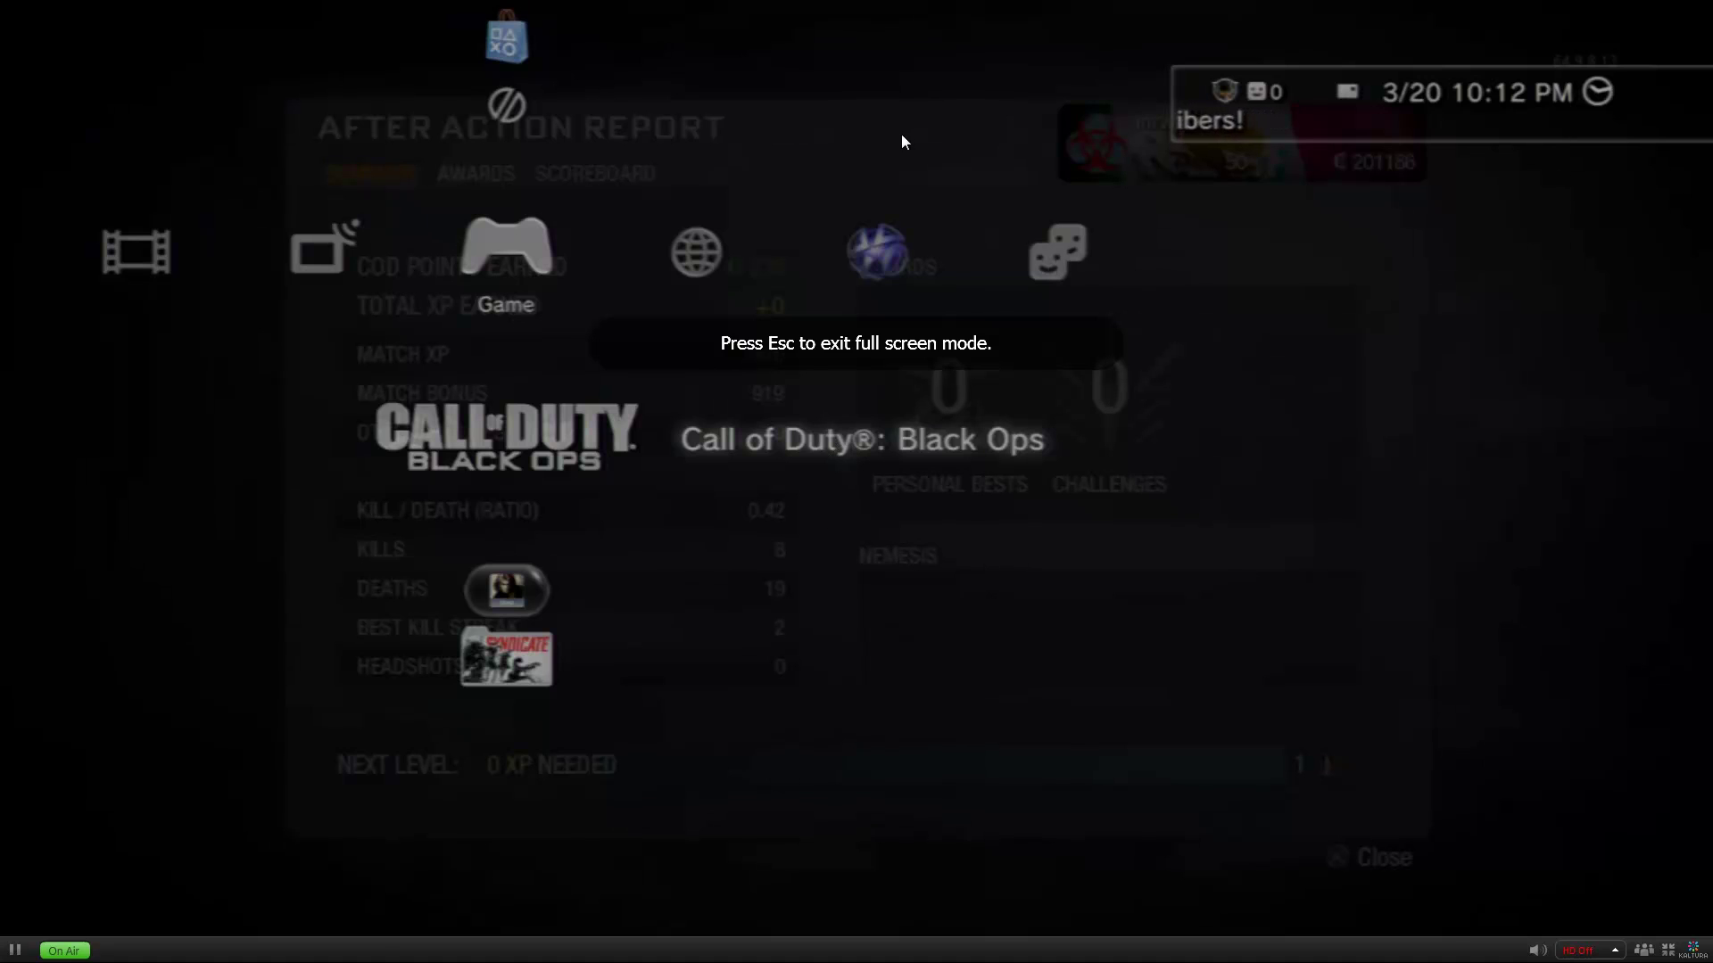
pyautogui.press('Escape')
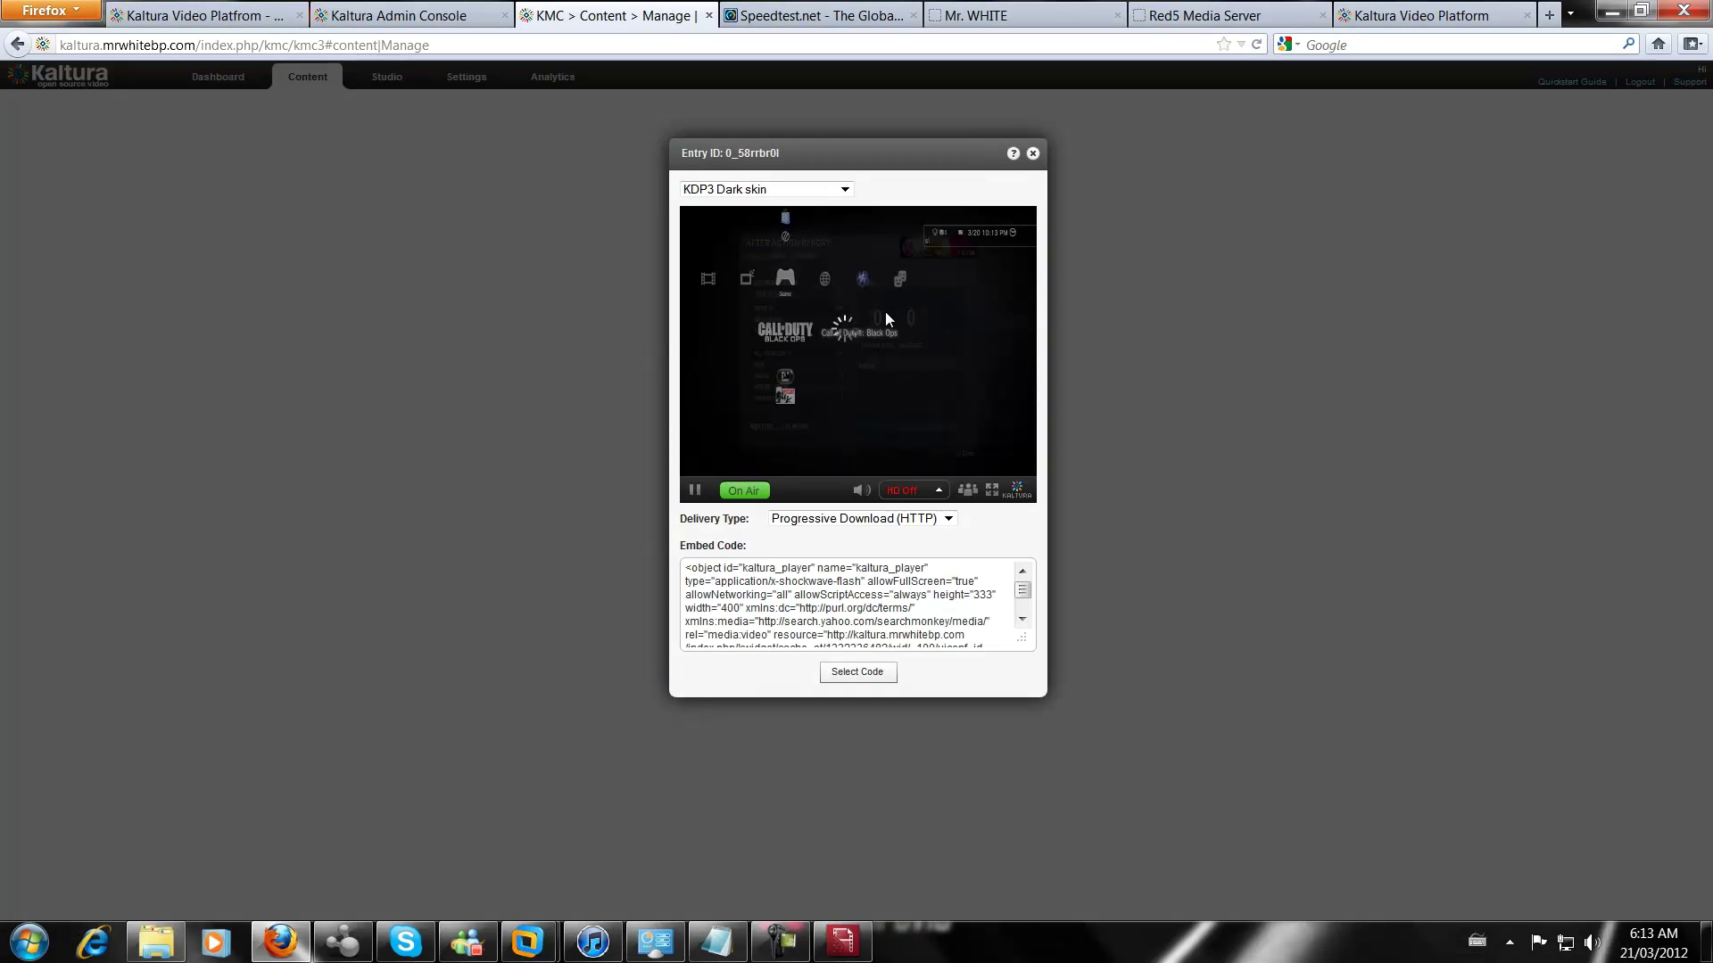
pyautogui.click(1032, 153)
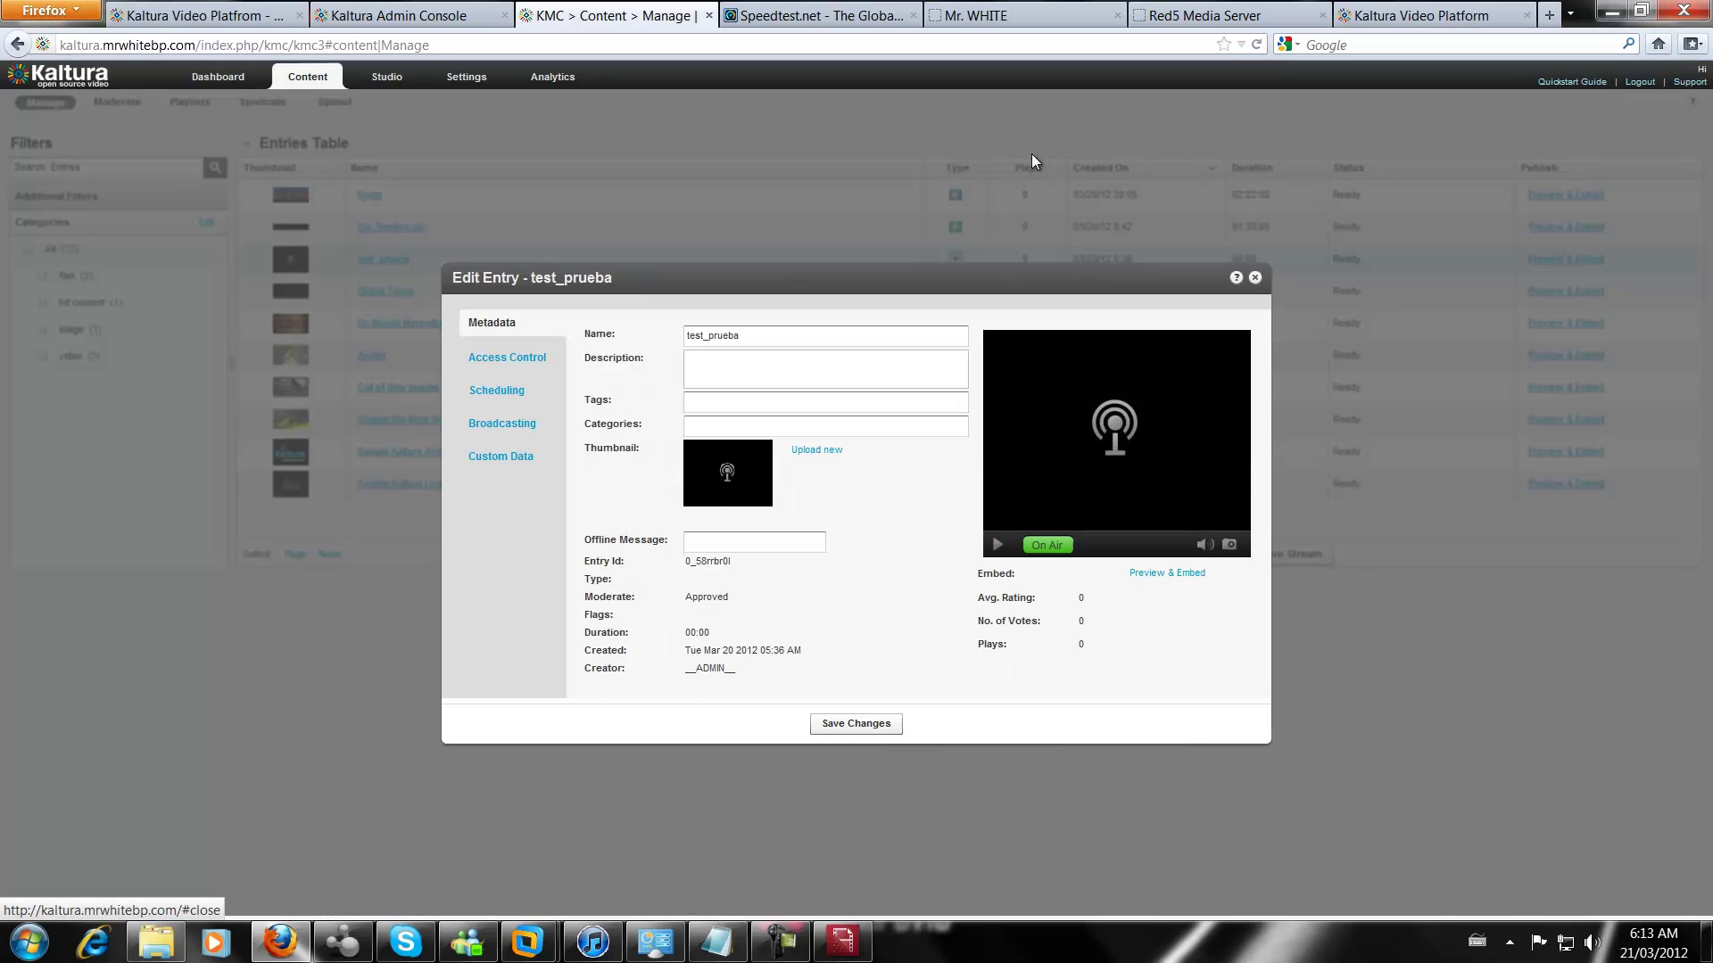
pyautogui.click(1257, 281)
pyautogui.click(871, 526)
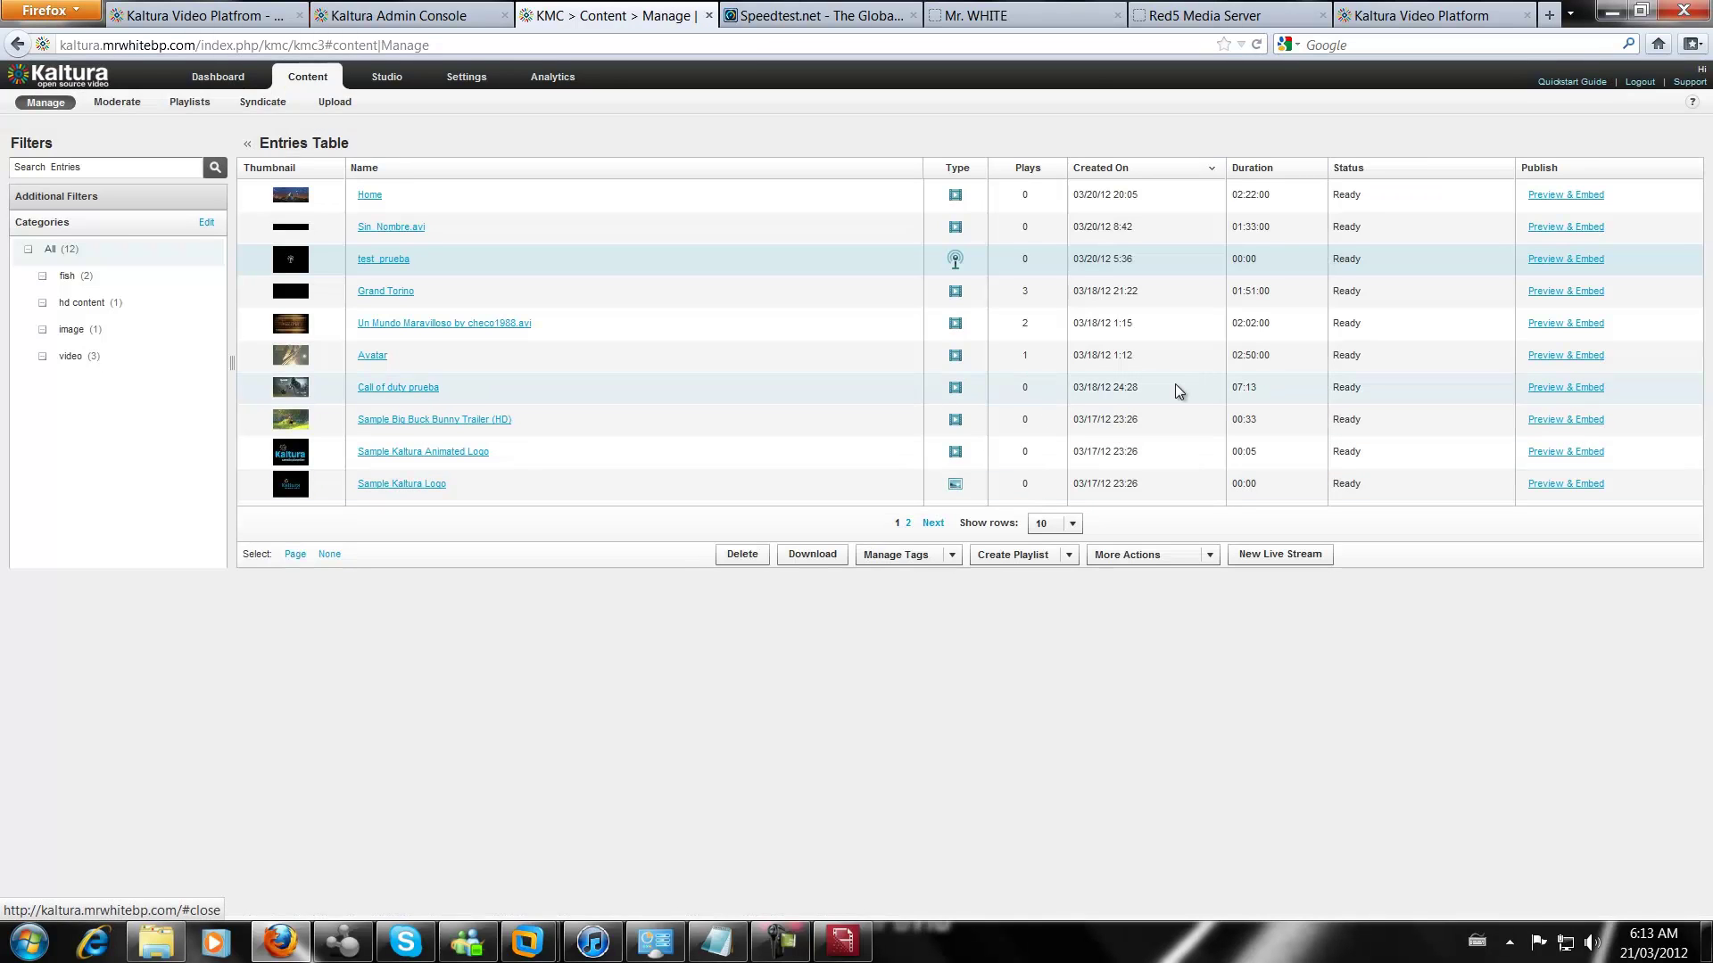
# Switch between taskbar windows and bring the Kaltura browser window back to the front
pyautogui.click(781, 941)
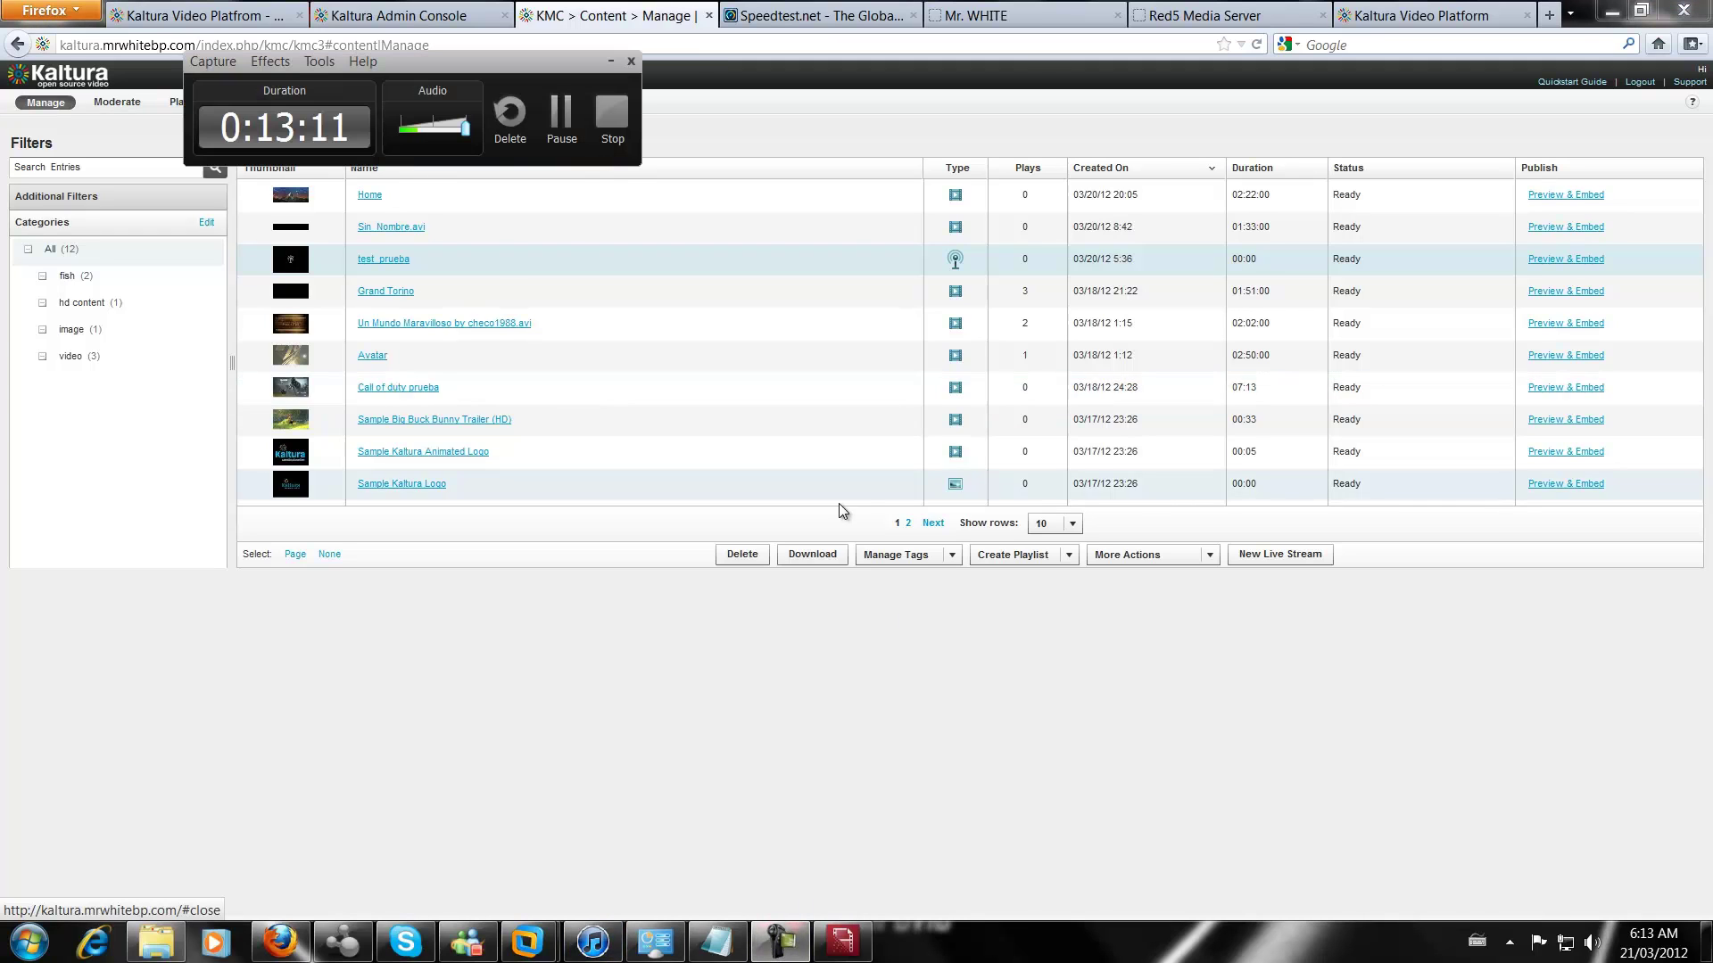
pyautogui.click(609, 61)
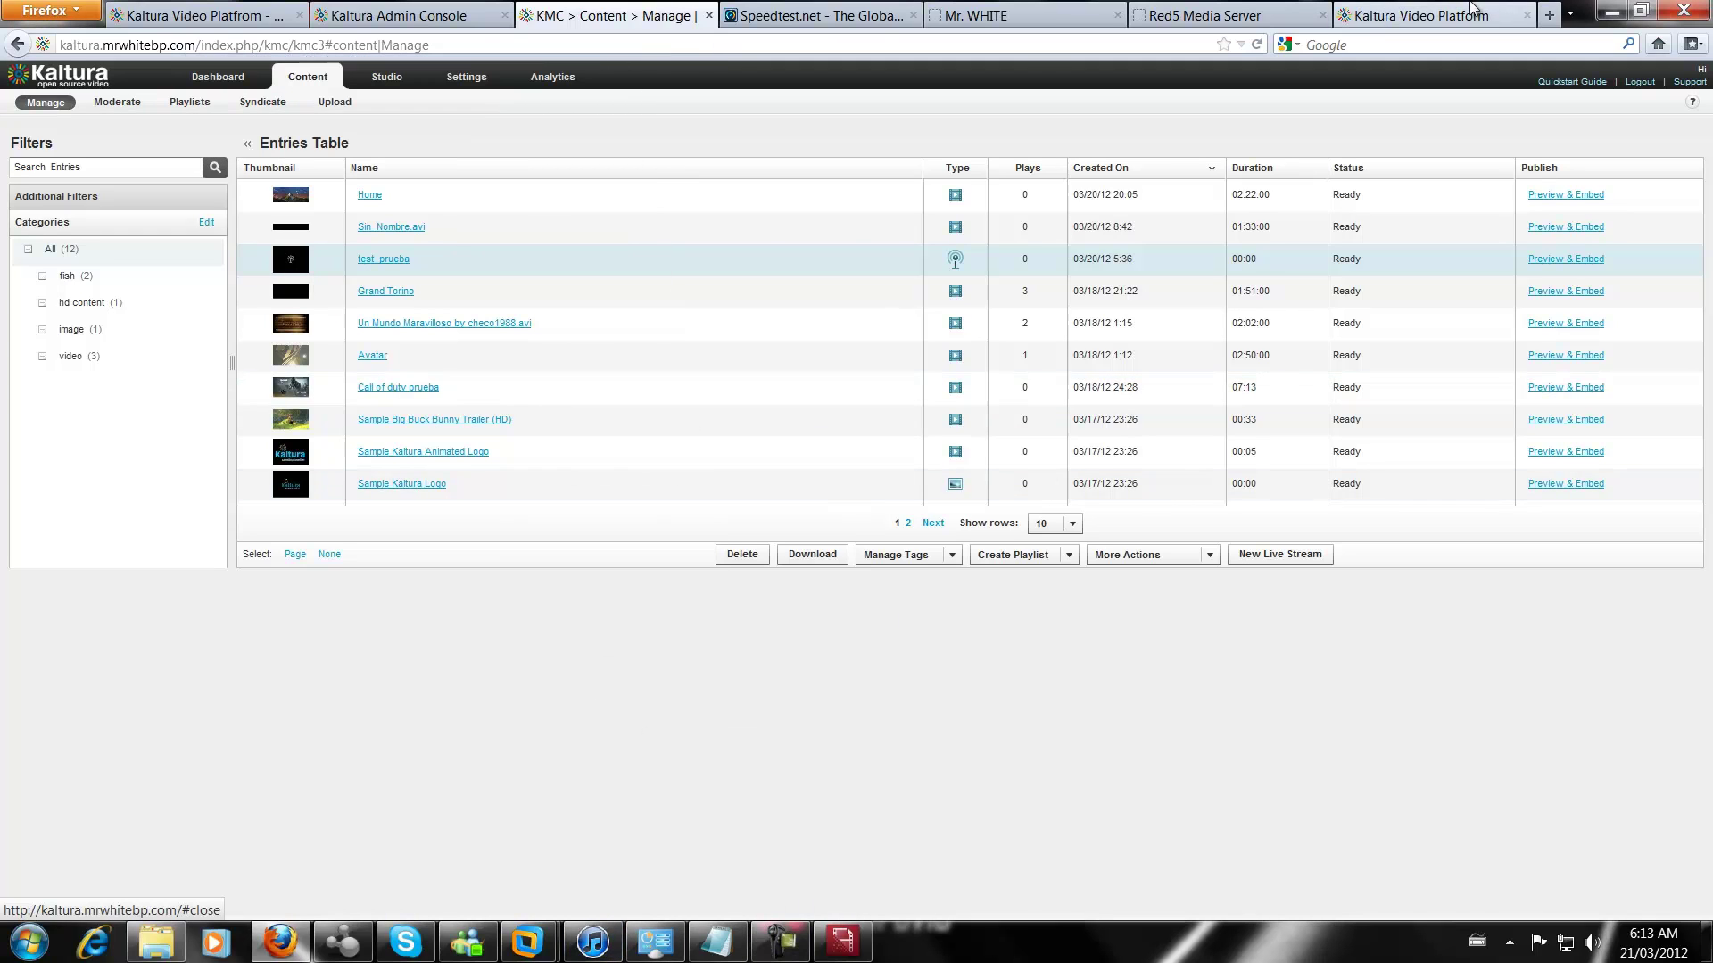
pyautogui.click(780, 941)
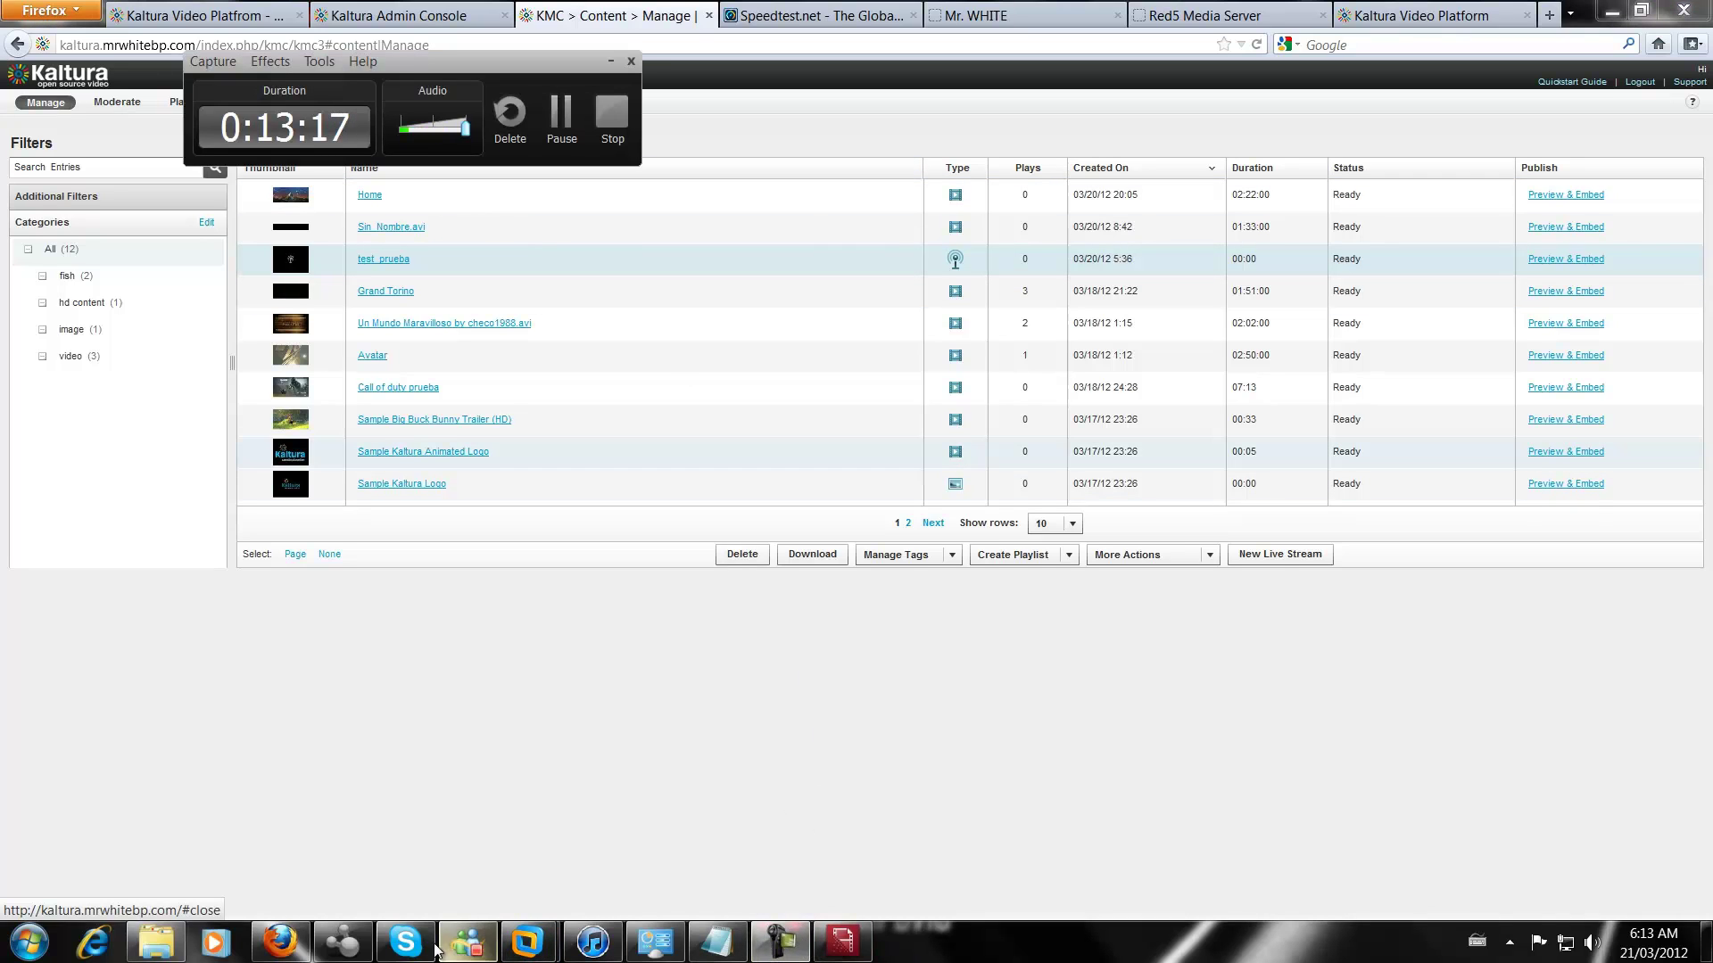
pyautogui.click(280, 942)
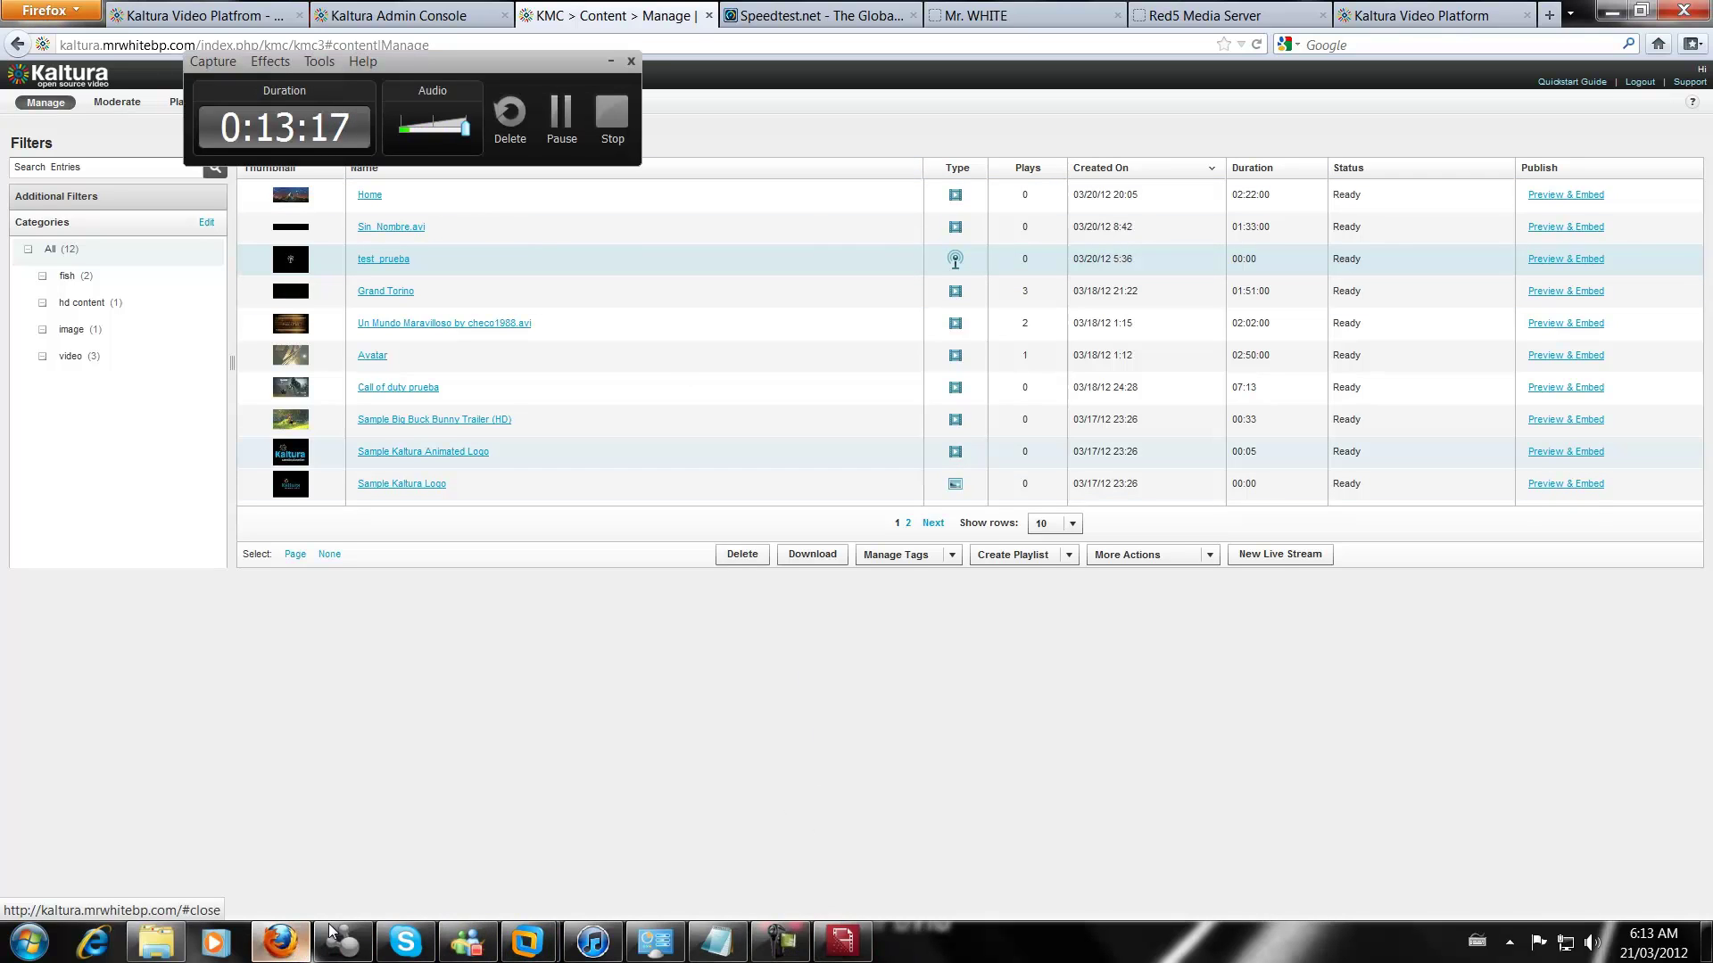
# Preview the test_prueba live stream with HD turned off and the sound muted
pyautogui.click(399, 260)
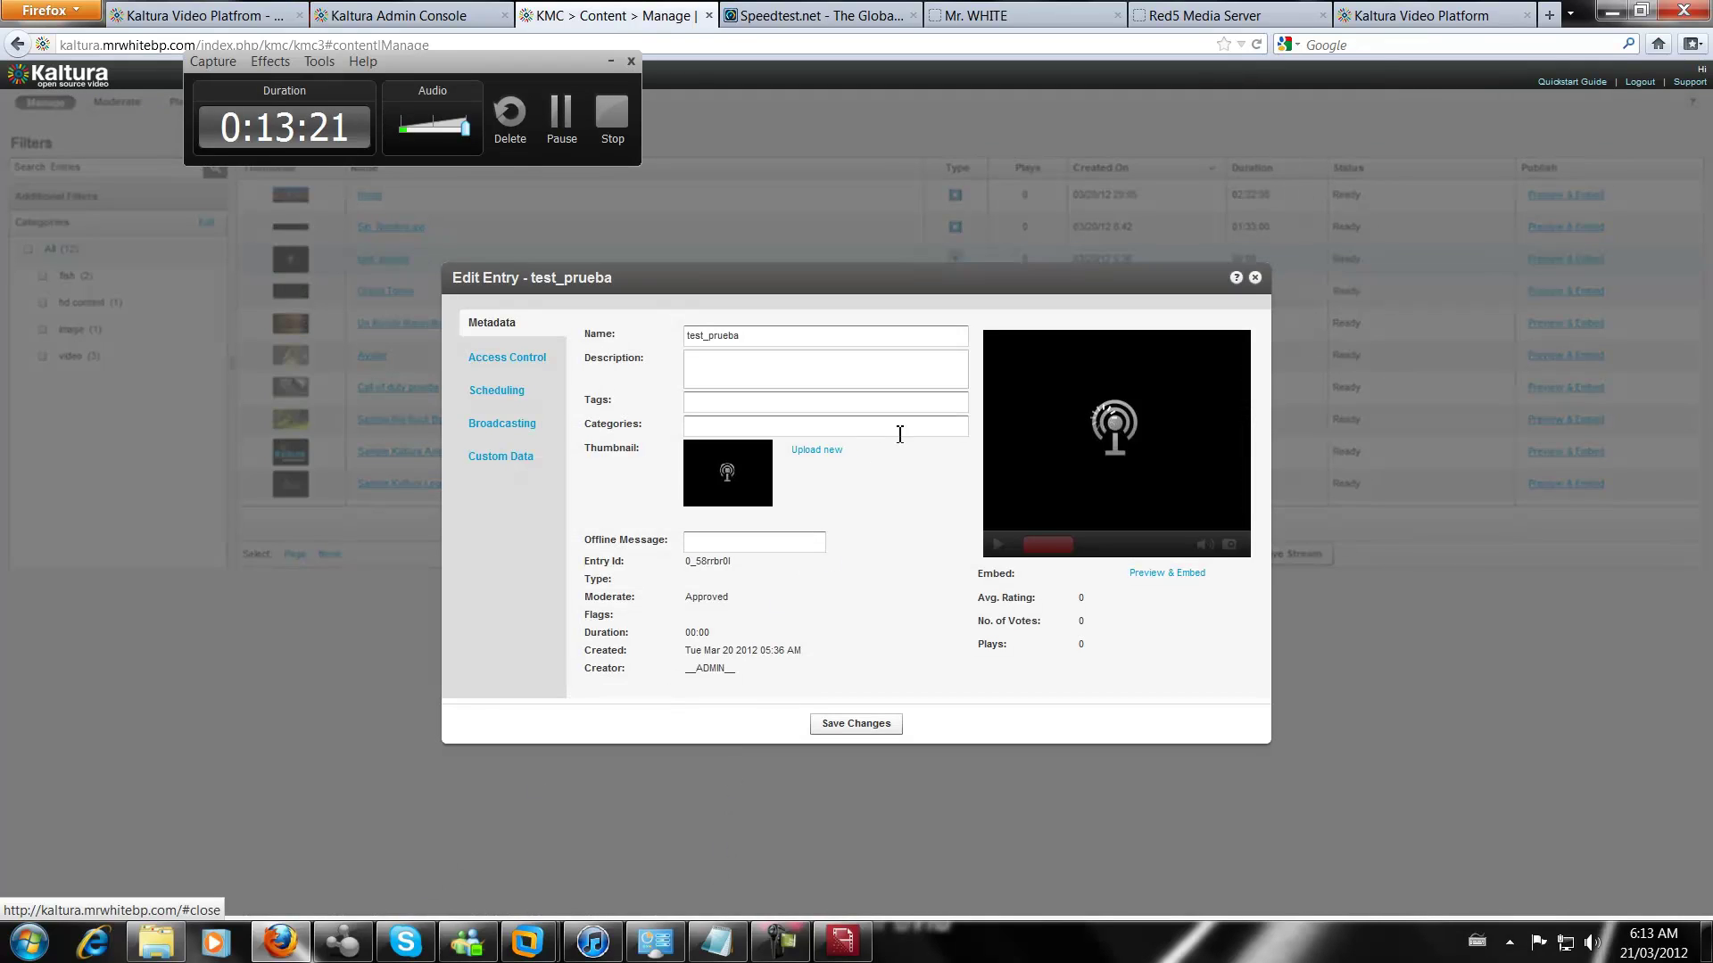
pyautogui.click(1167, 574)
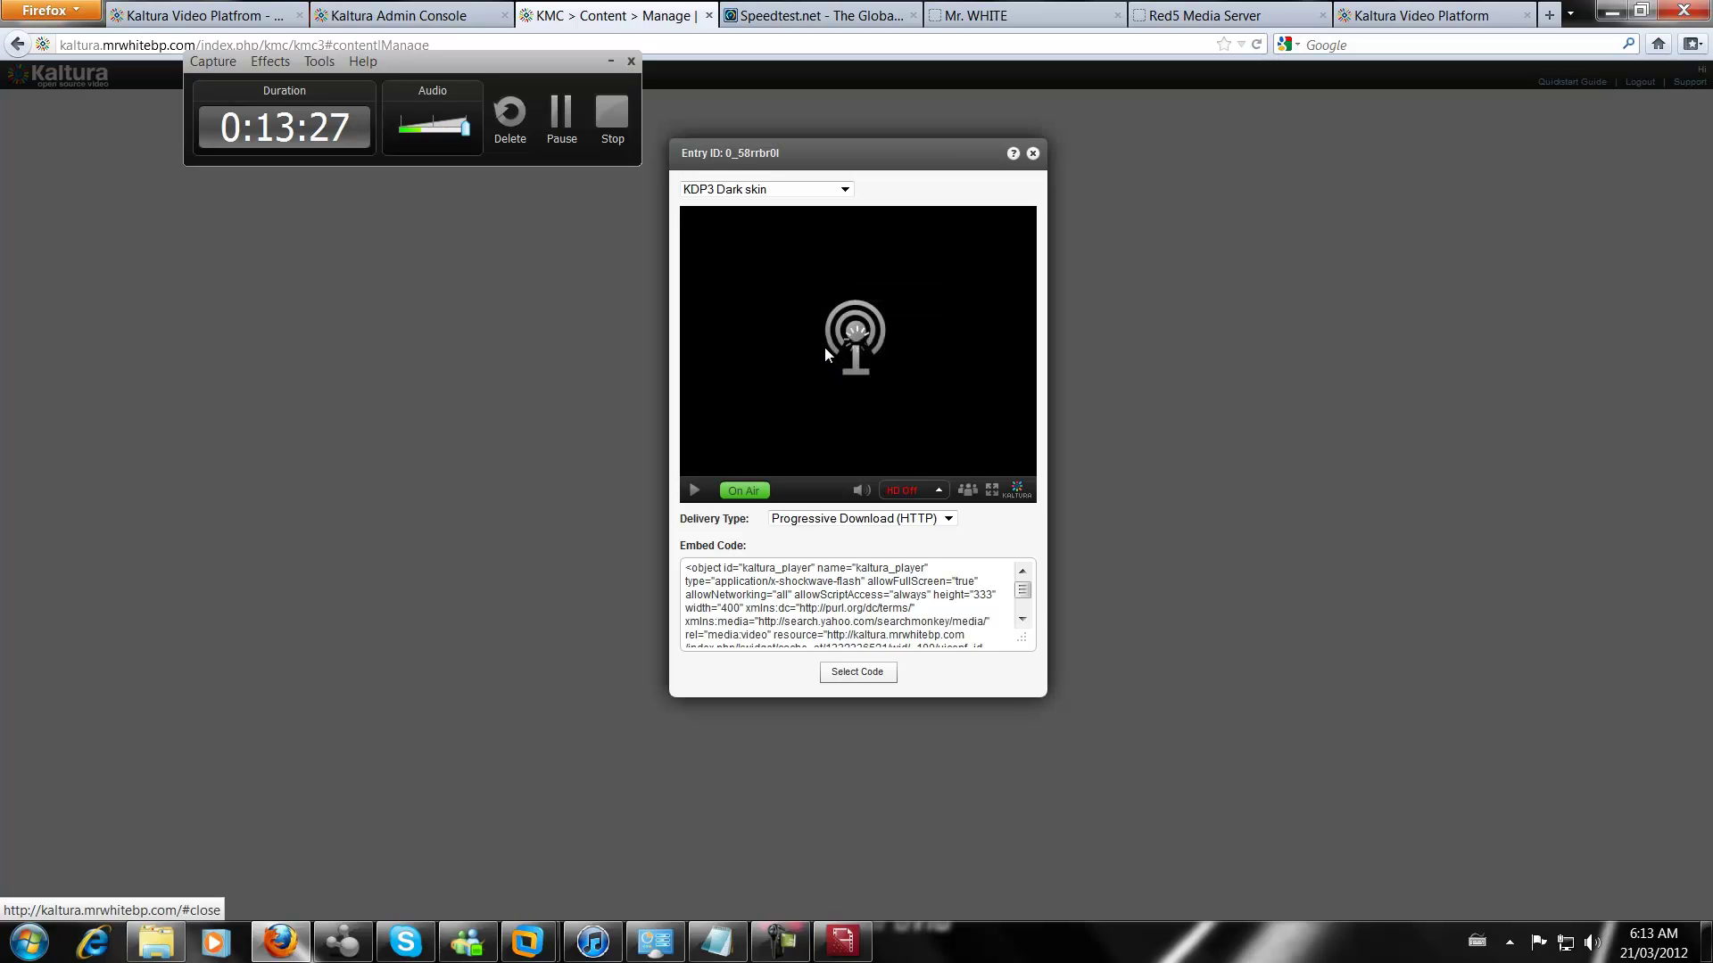
pyautogui.click(906, 493)
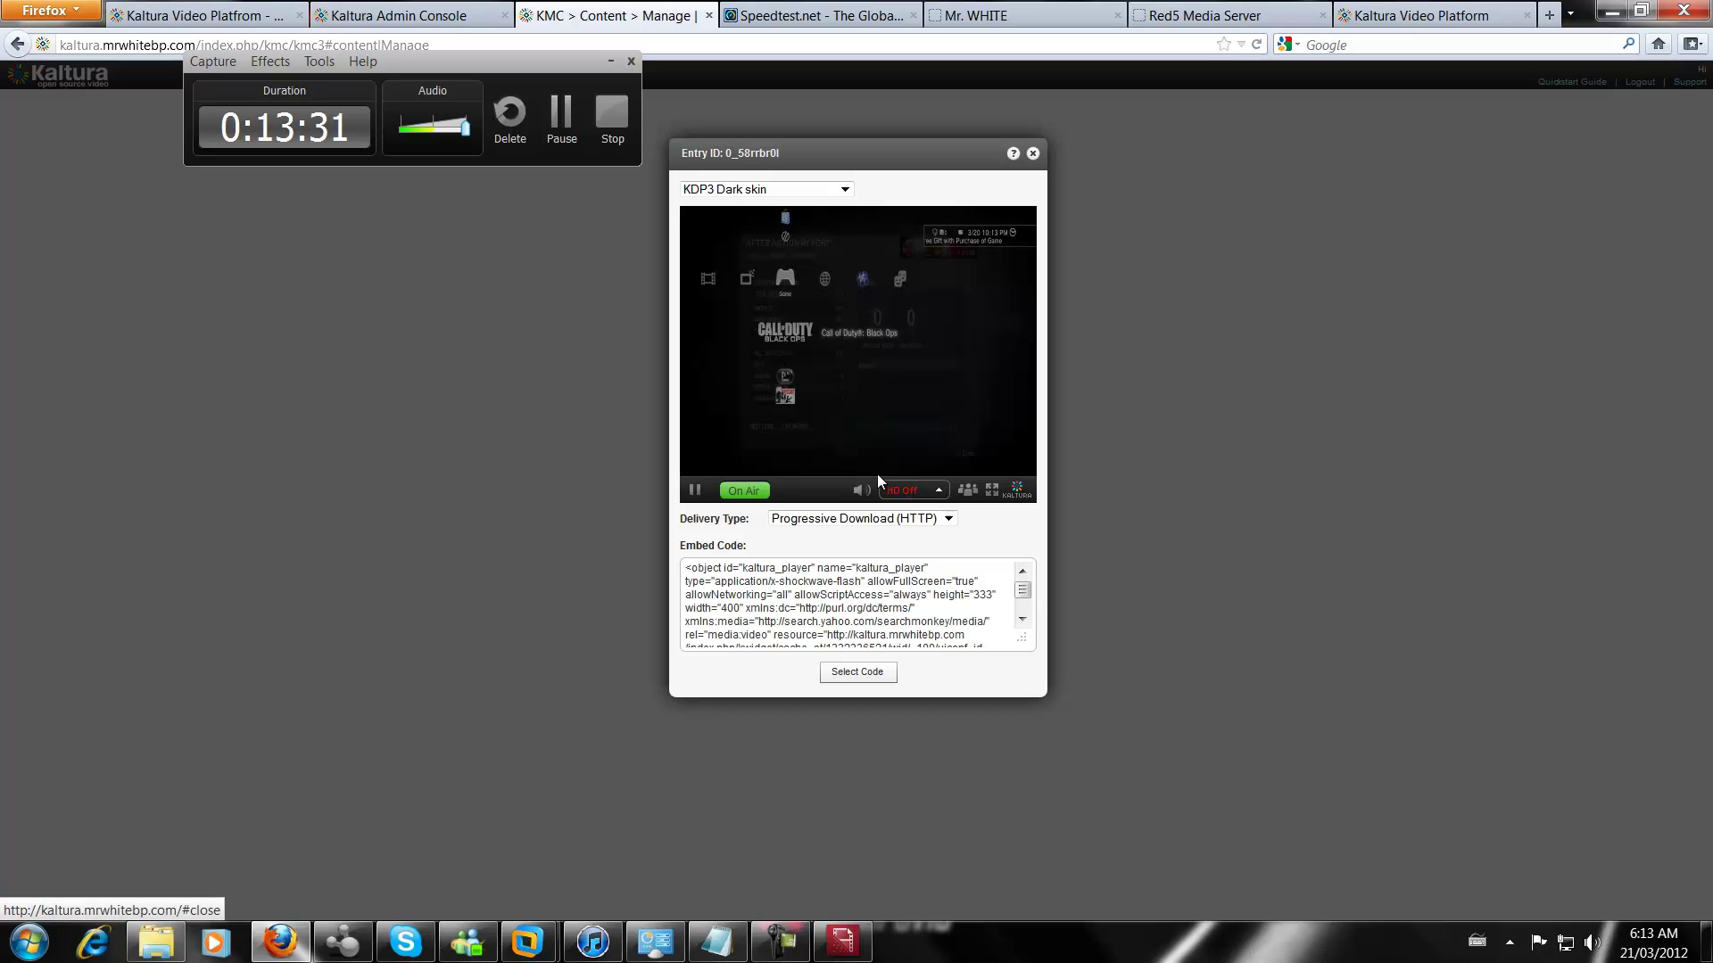
pyautogui.click(859, 490)
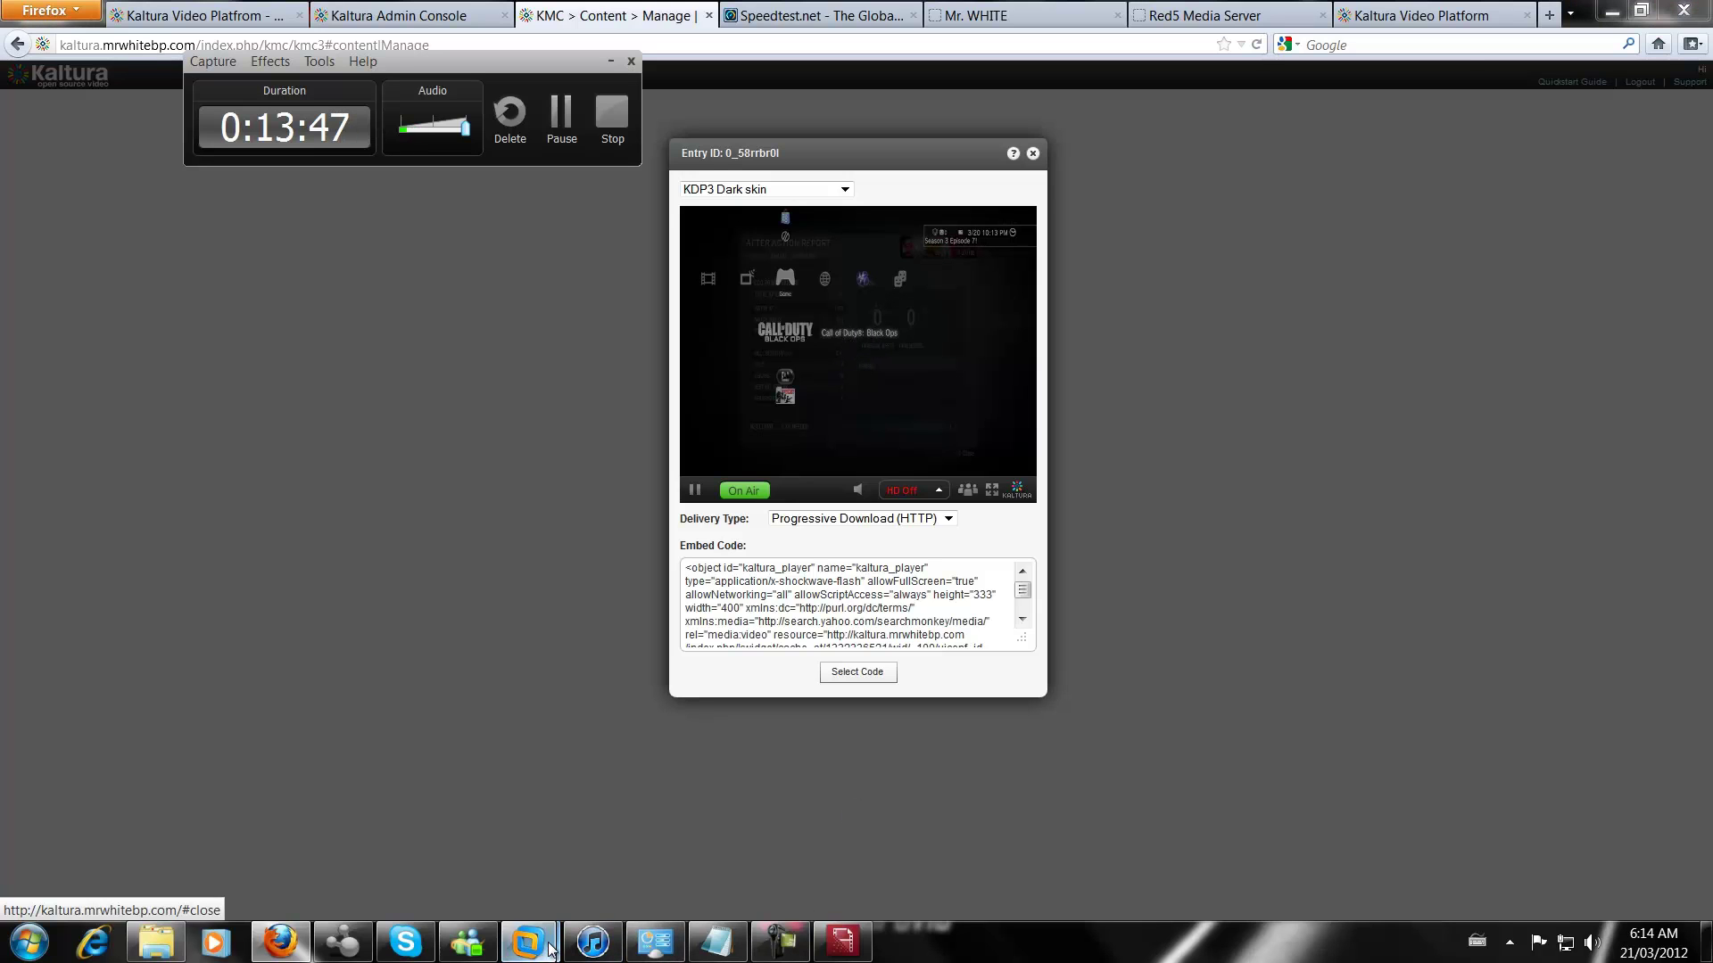
# Open the kaltura VM's System Monitor on the System, then Resources tab, and minimize the browser
pyautogui.moveTo(527, 941)
pyautogui.click(644, 859)
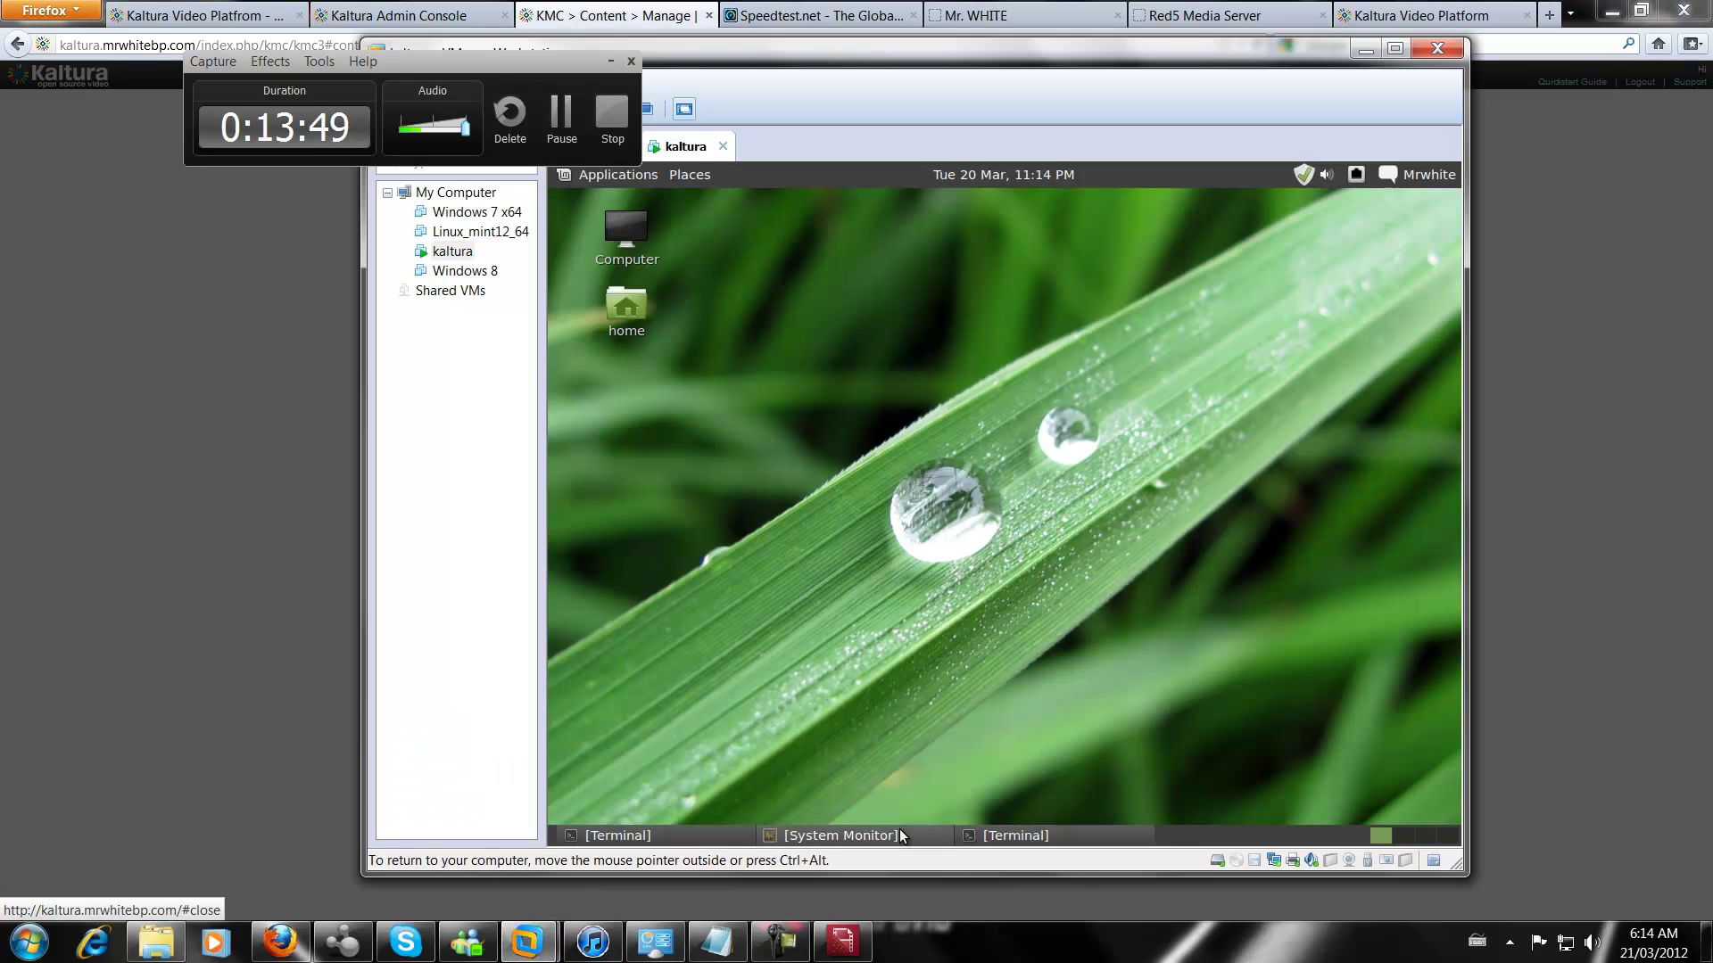
pyautogui.click(838, 836)
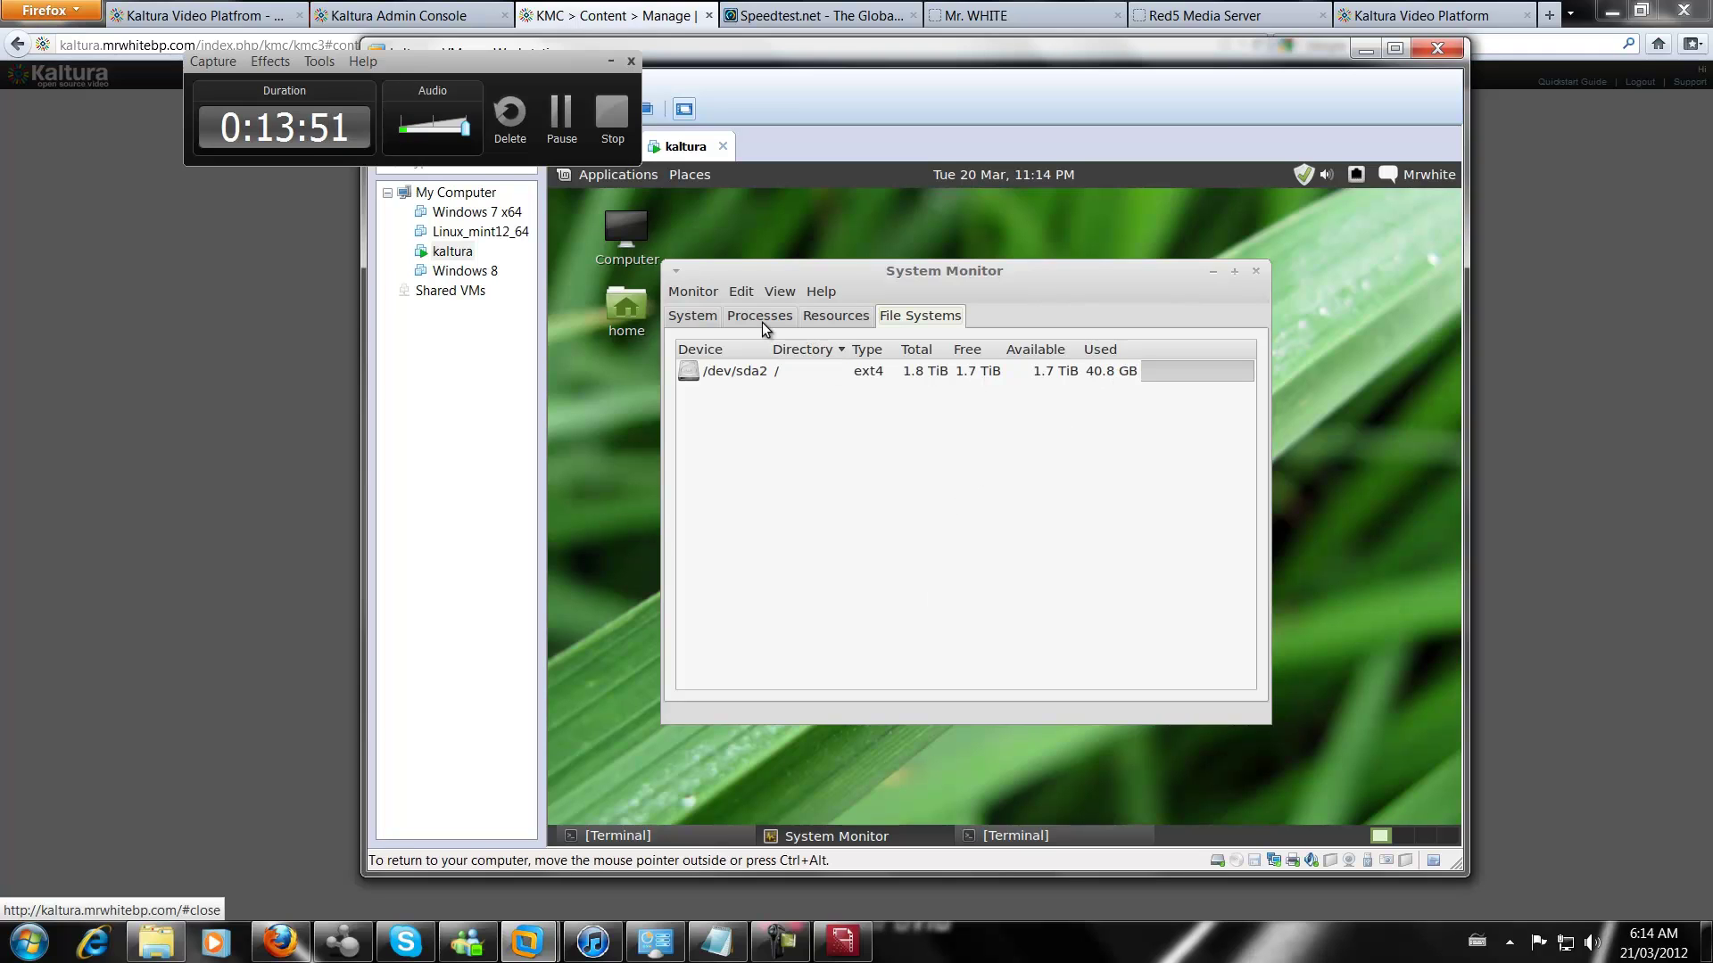
pyautogui.click(703, 318)
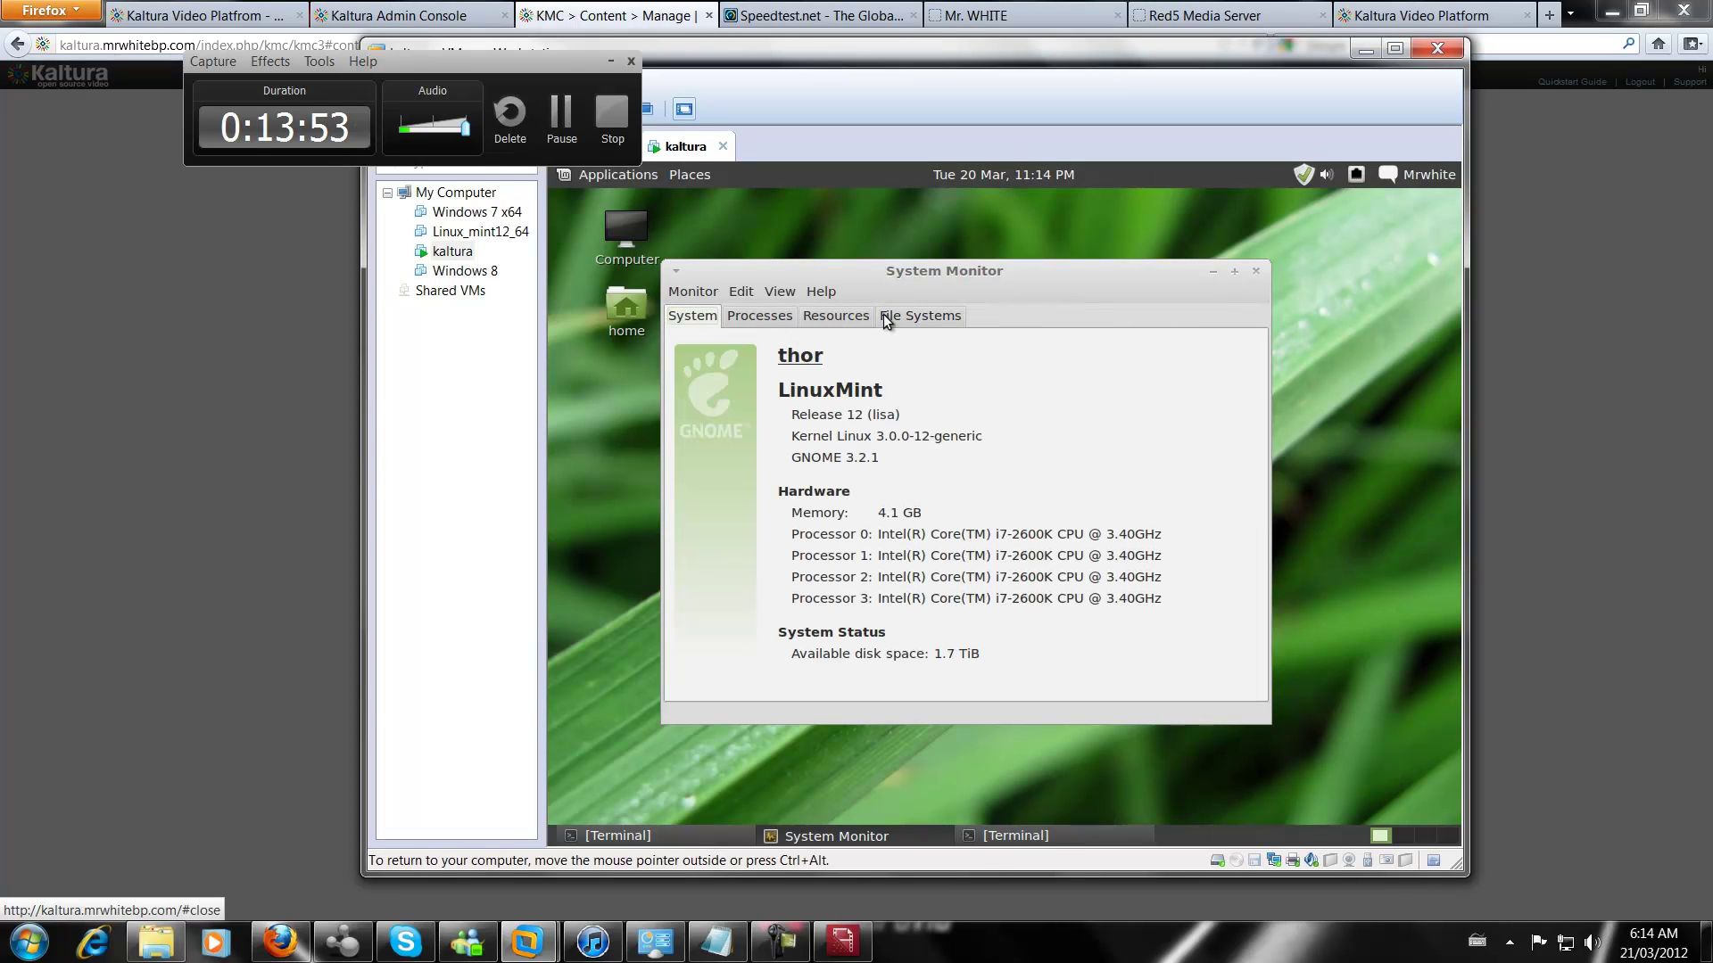
pyautogui.click(829, 318)
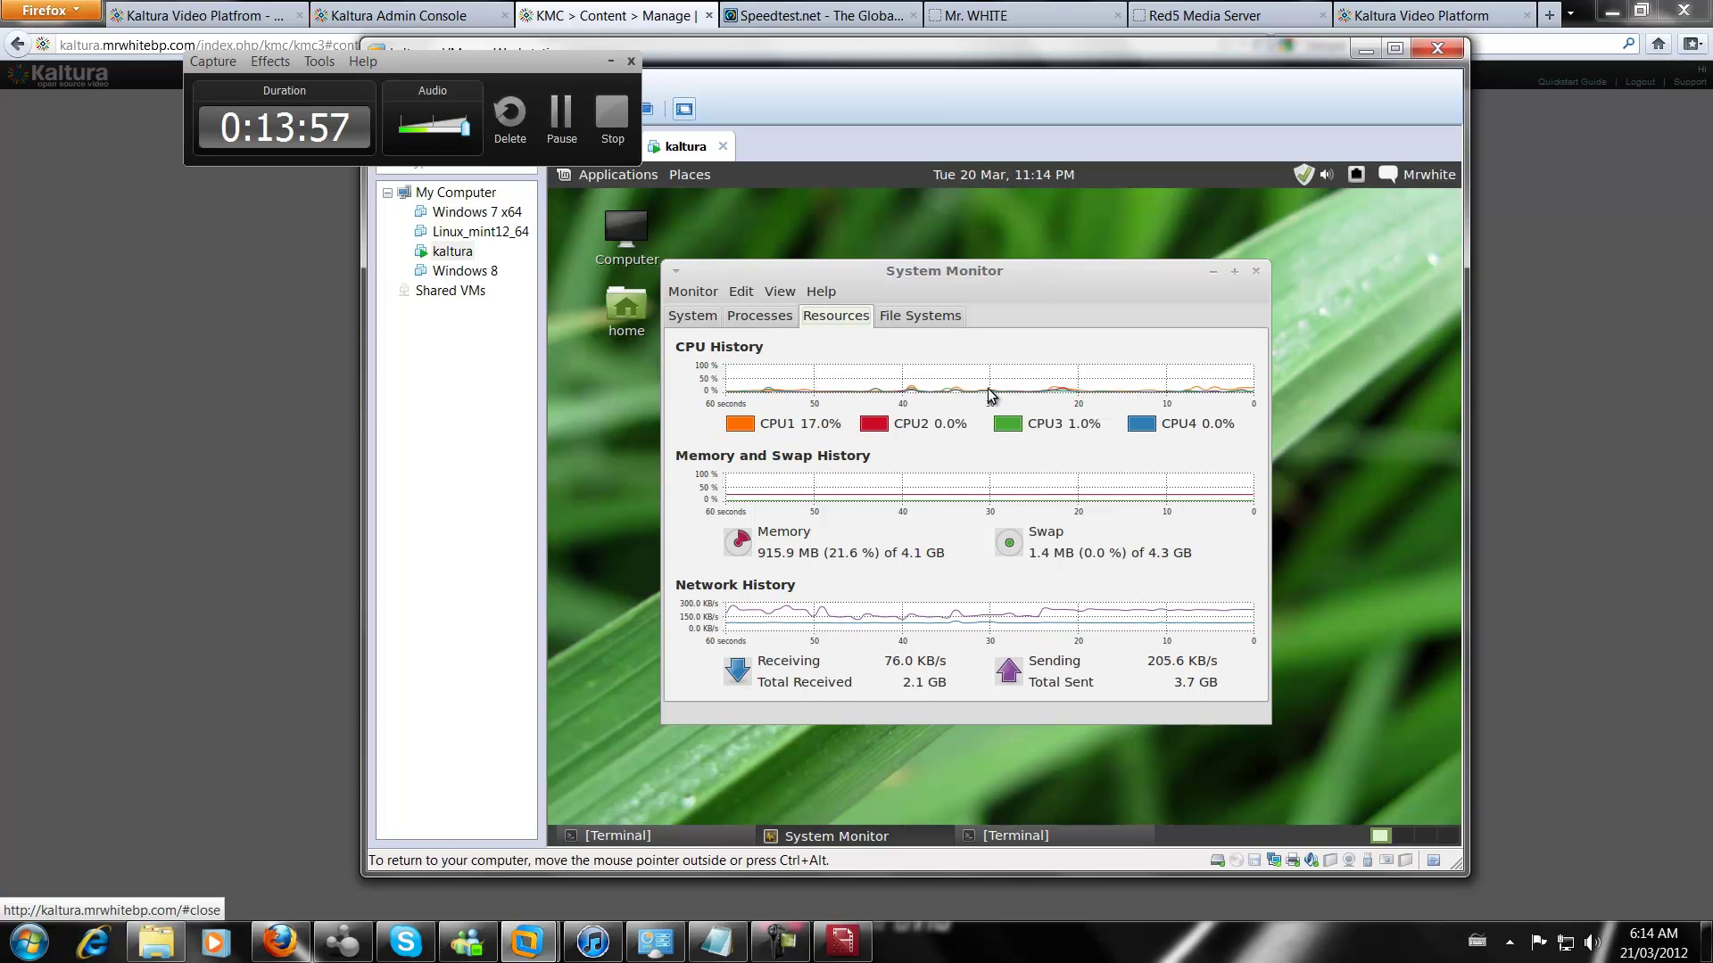
pyautogui.click(1612, 10)
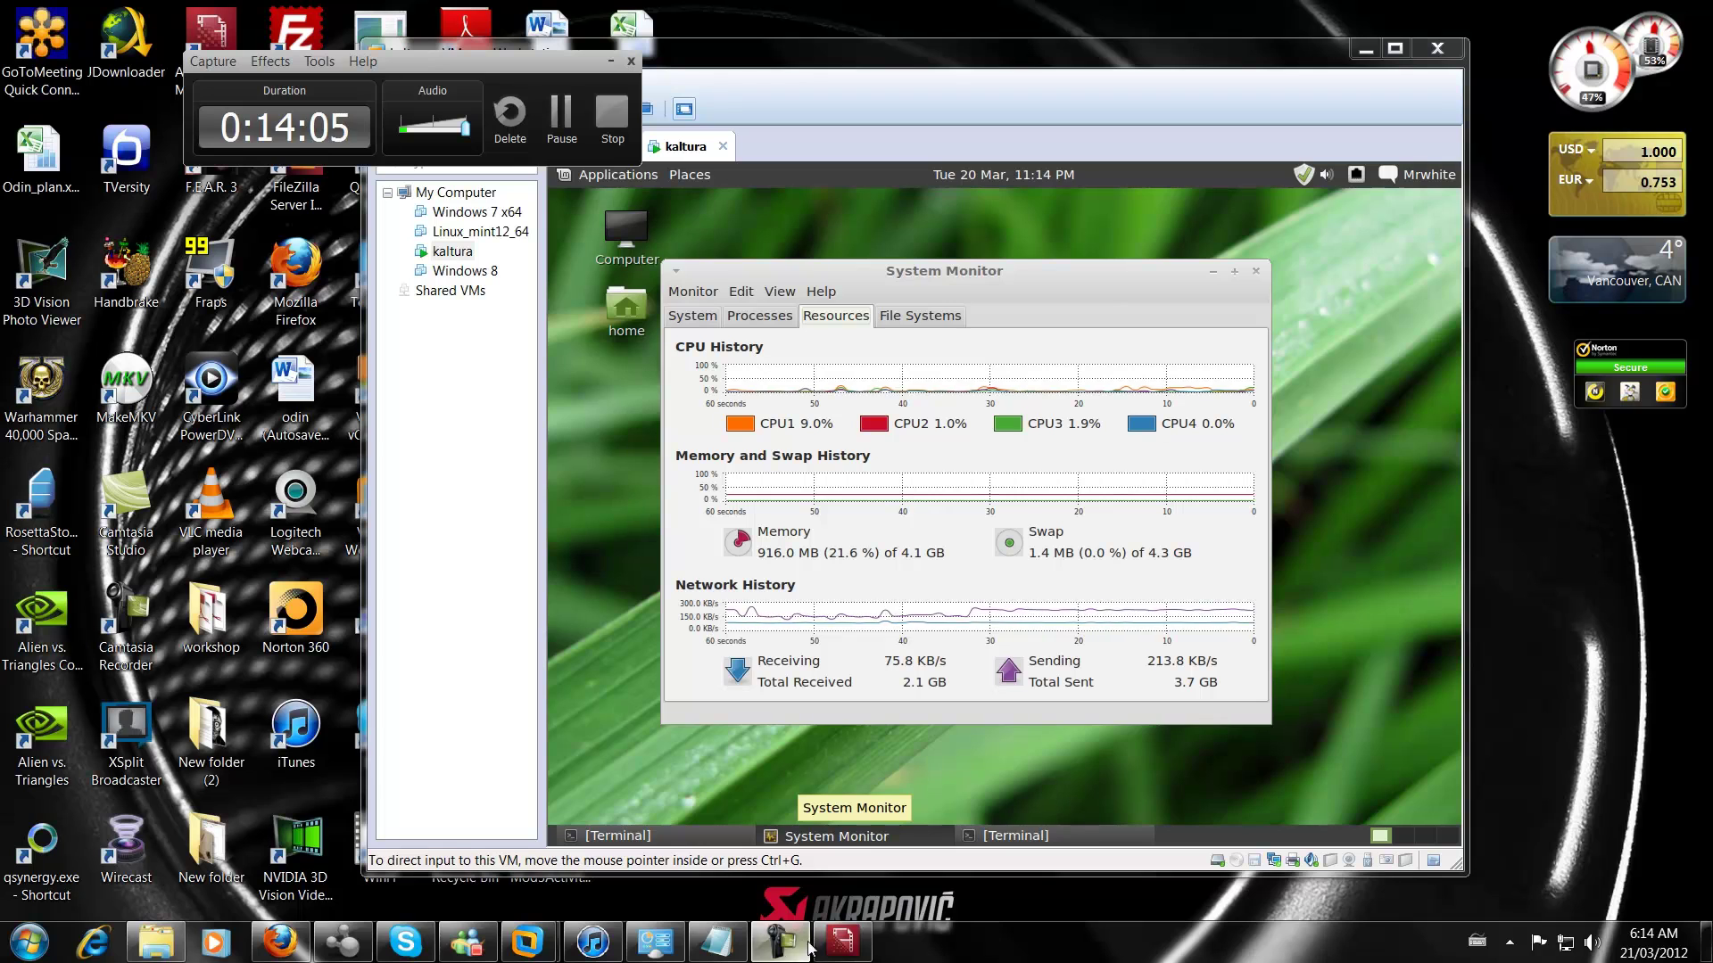
# Verify the encoder still streams to Primary at ~1200 kbps, then show the kaltura VM monitor
pyautogui.click(843, 941)
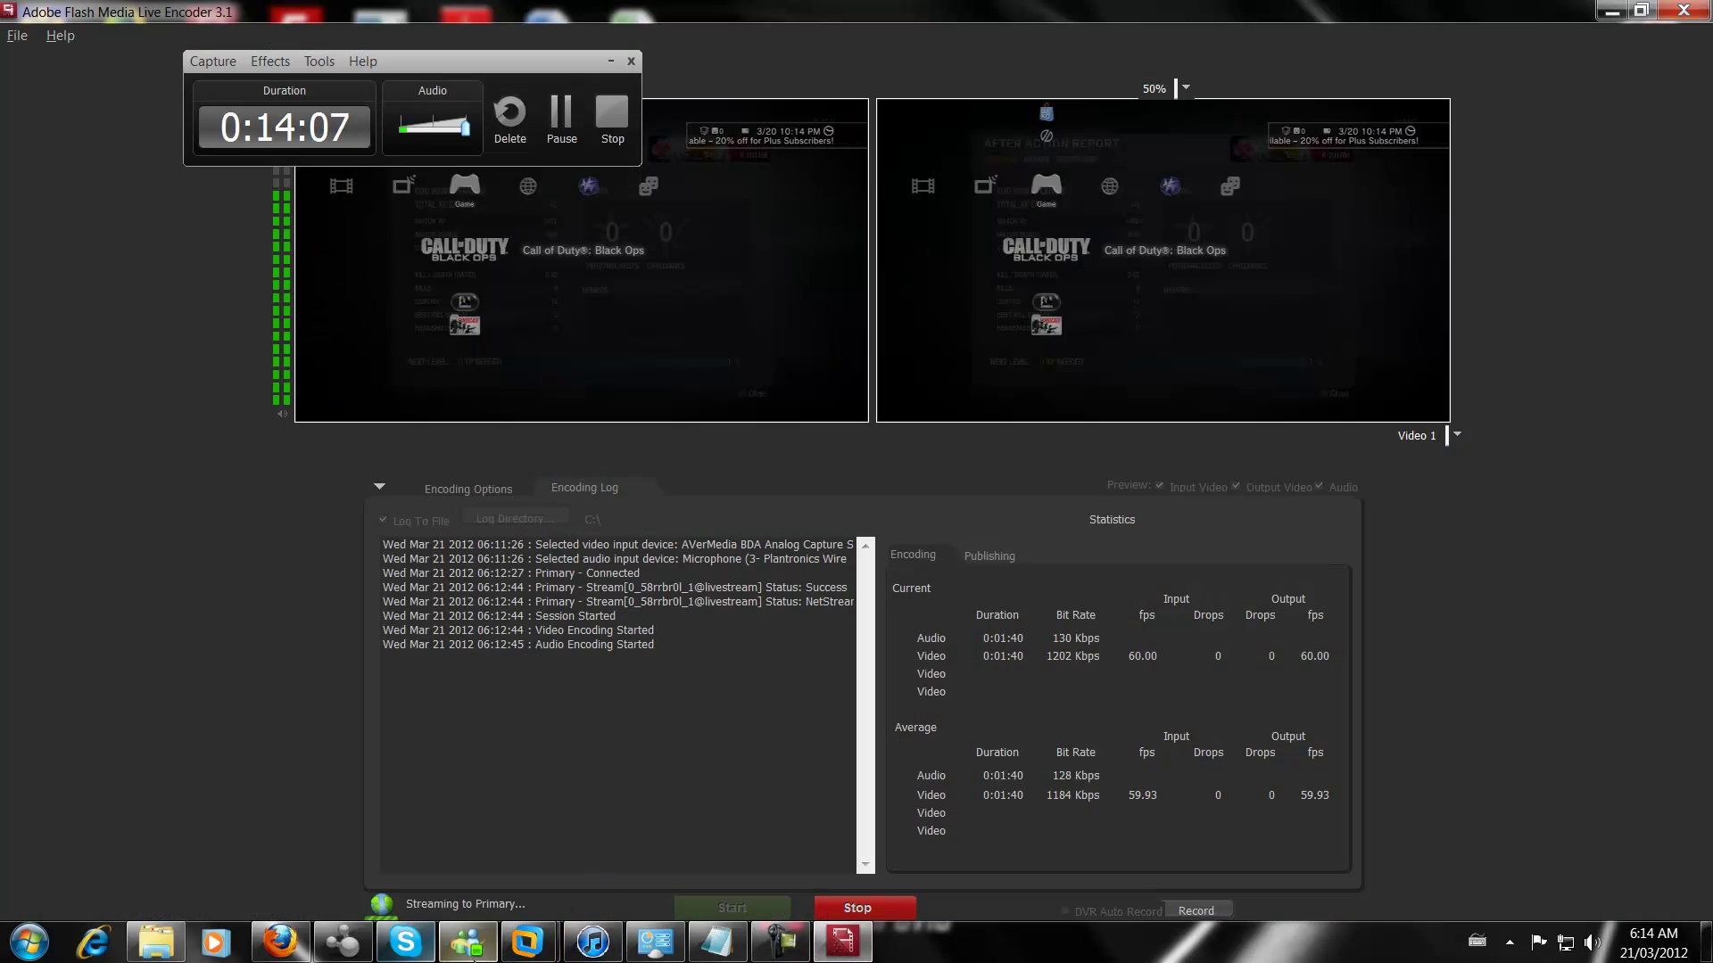
pyautogui.moveTo(527, 941)
pyautogui.click(684, 749)
pyautogui.click(172, 497)
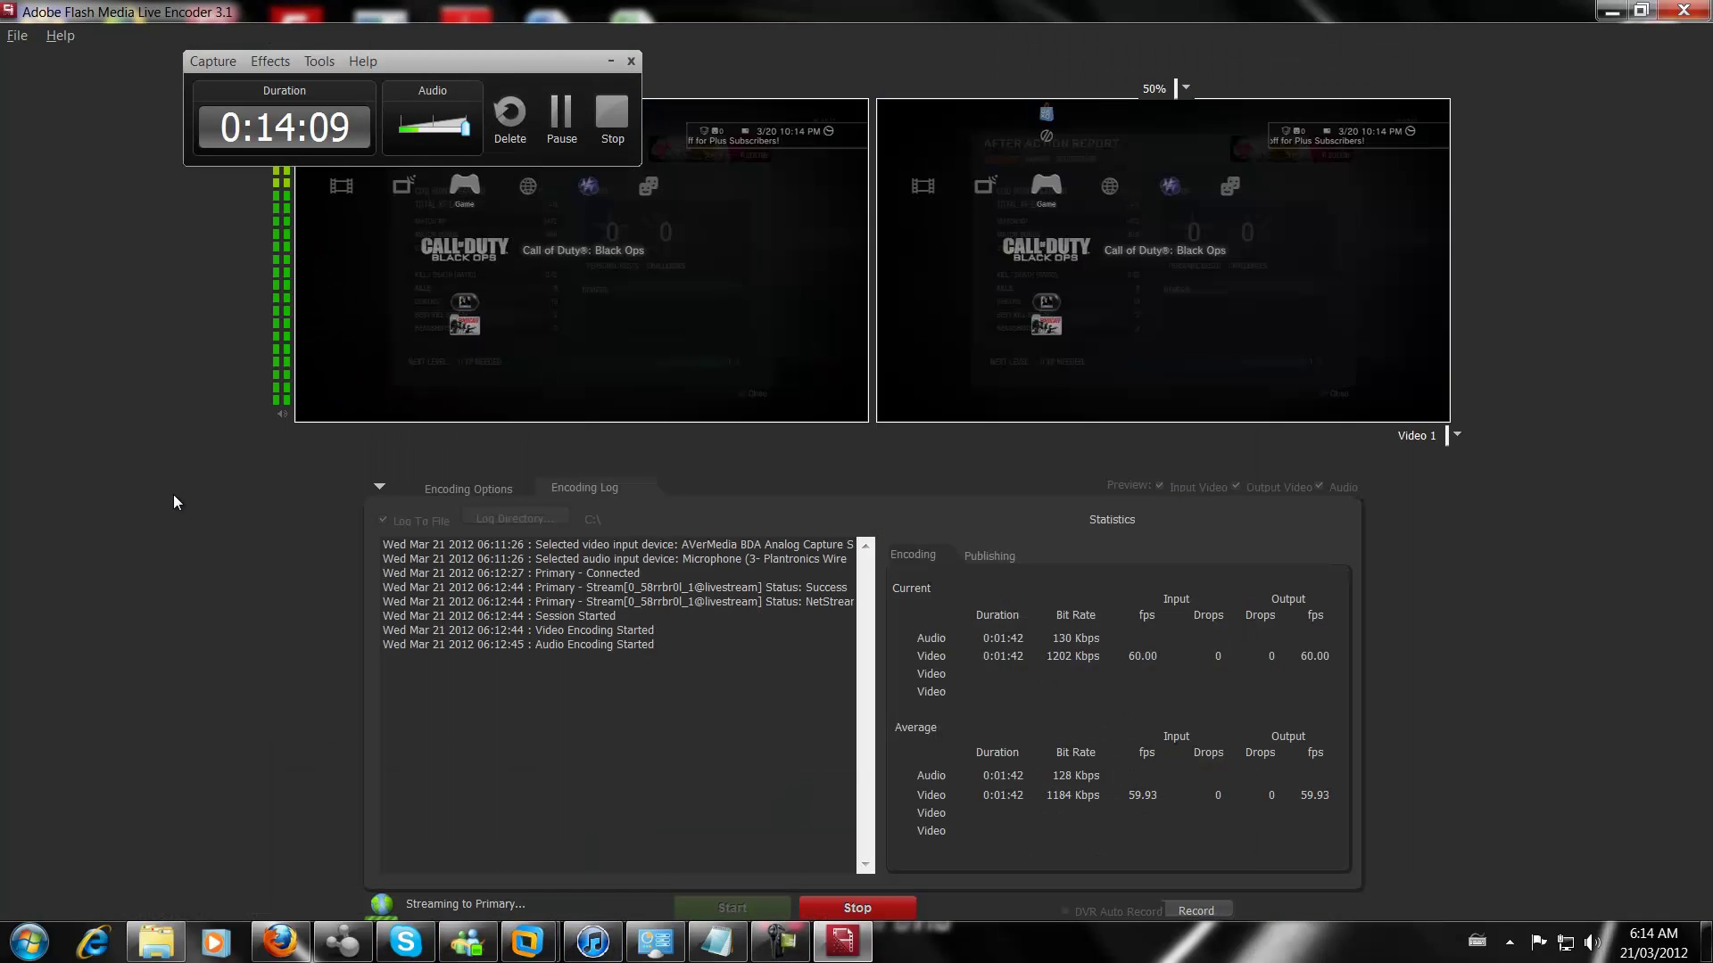
pyautogui.moveTo(527, 945)
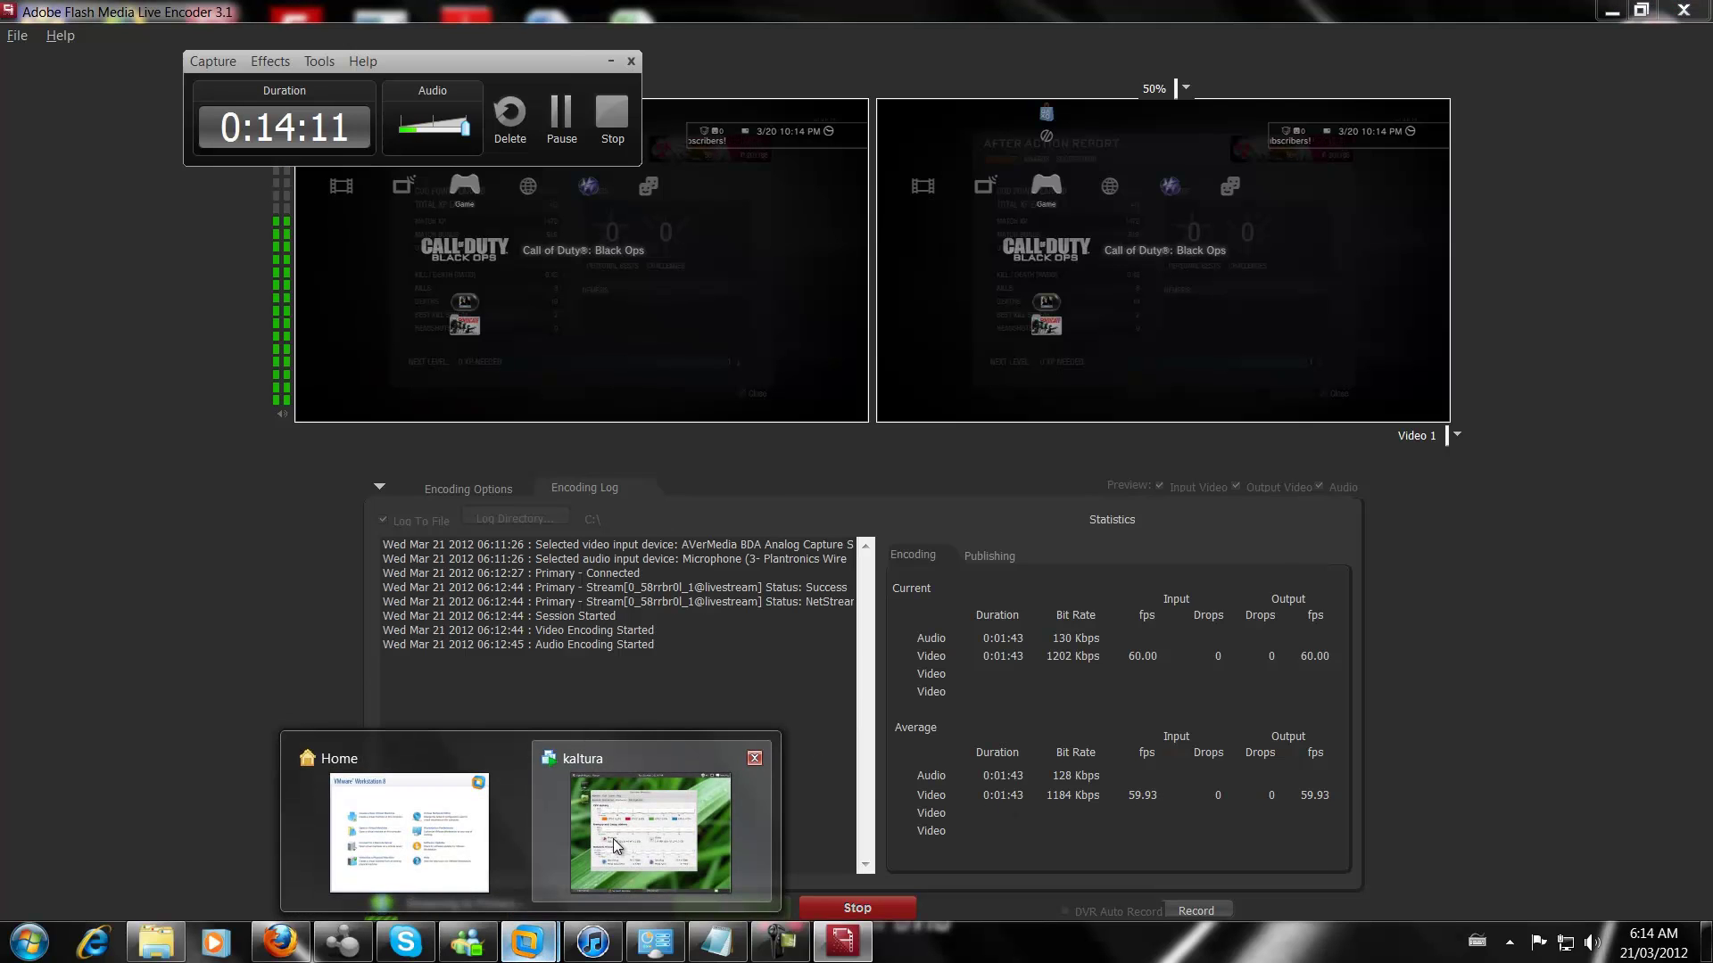
pyautogui.click(678, 830)
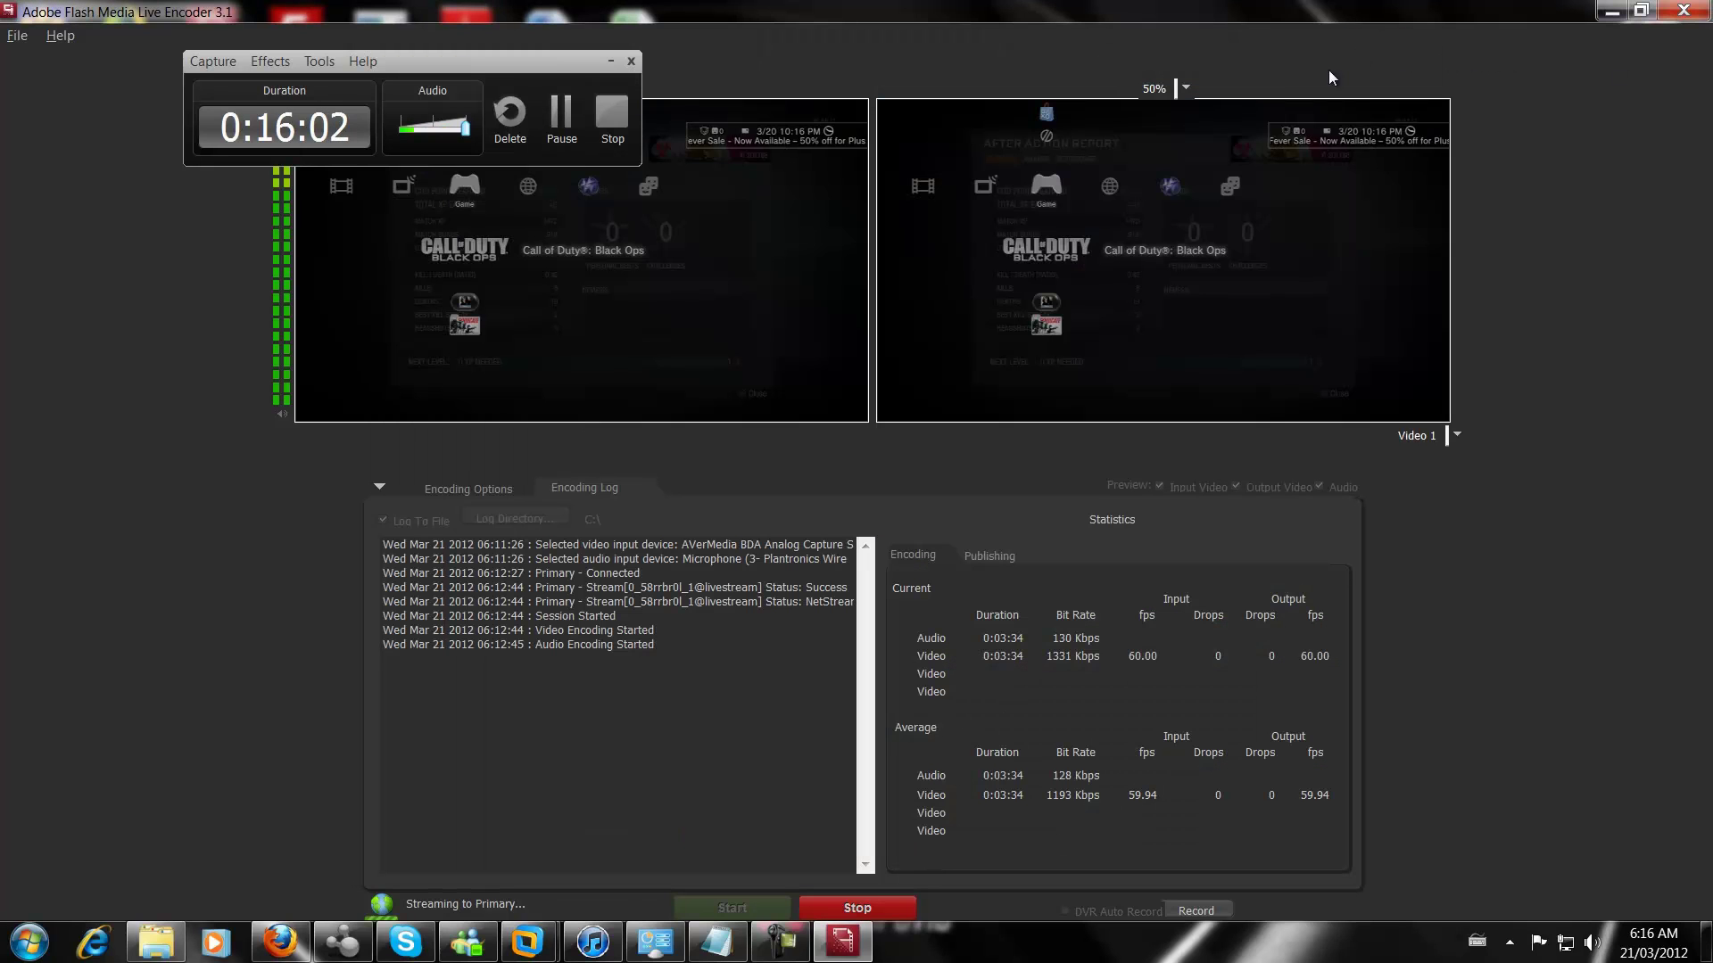
# Minimize VMware Workstation and Flash Media Live Encoder, leaving the capture running
pyautogui.click(1365, 48)
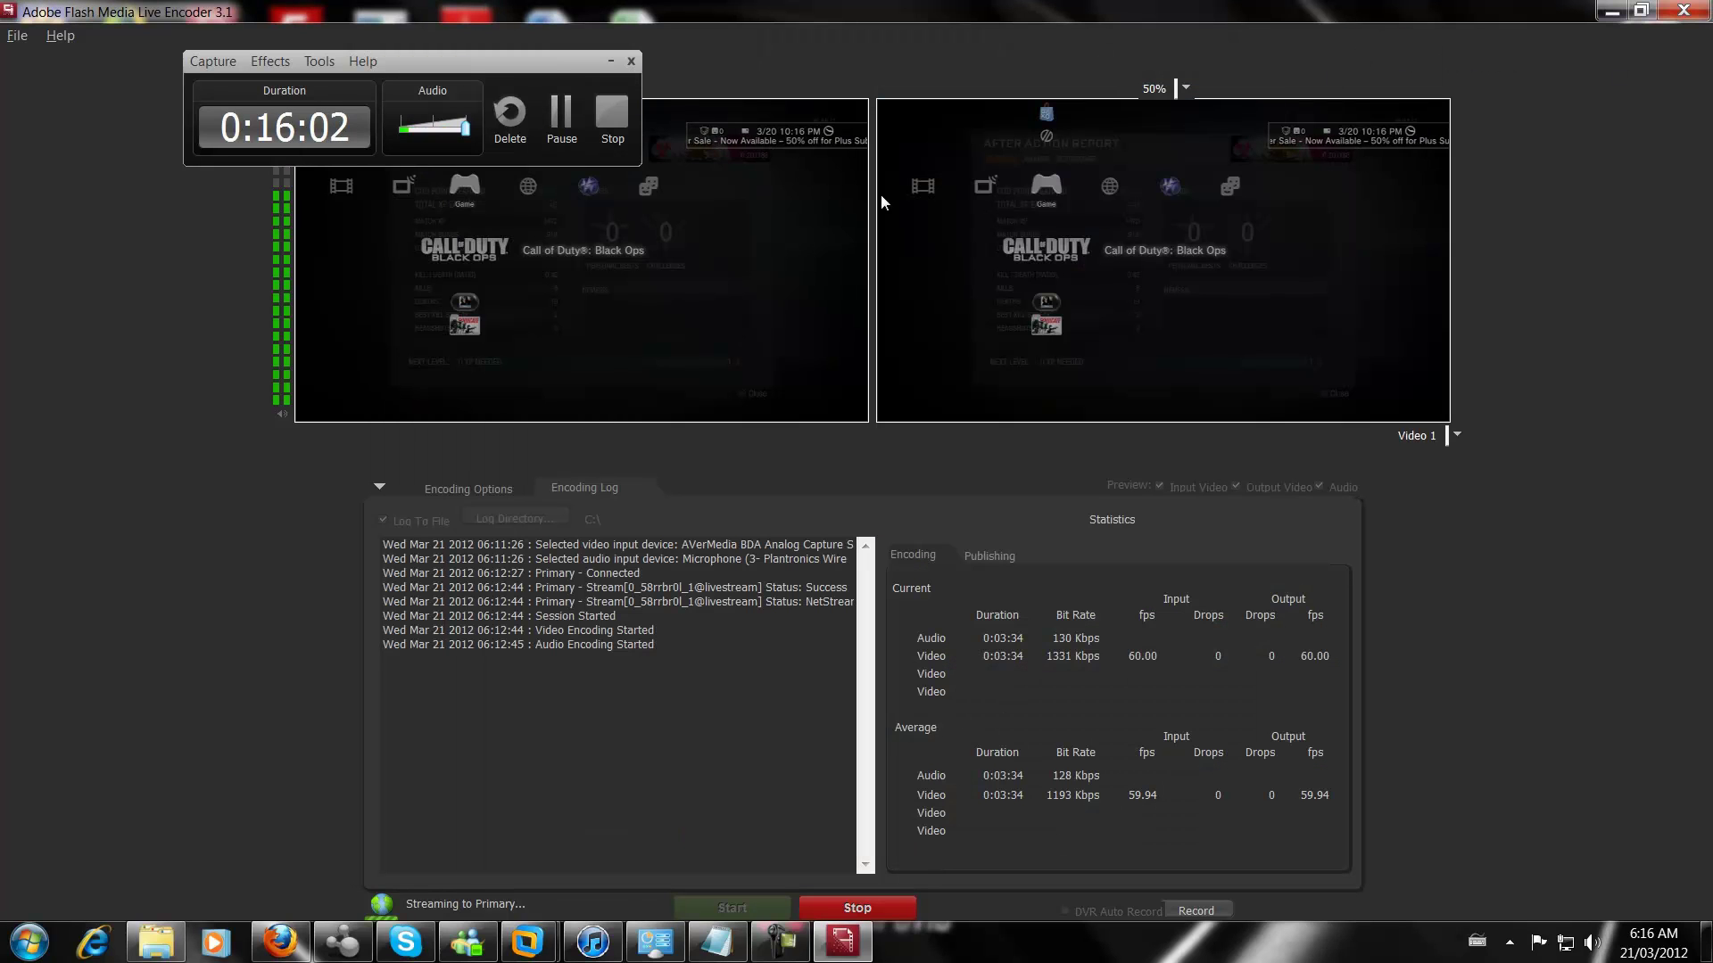
pyautogui.click(1611, 11)
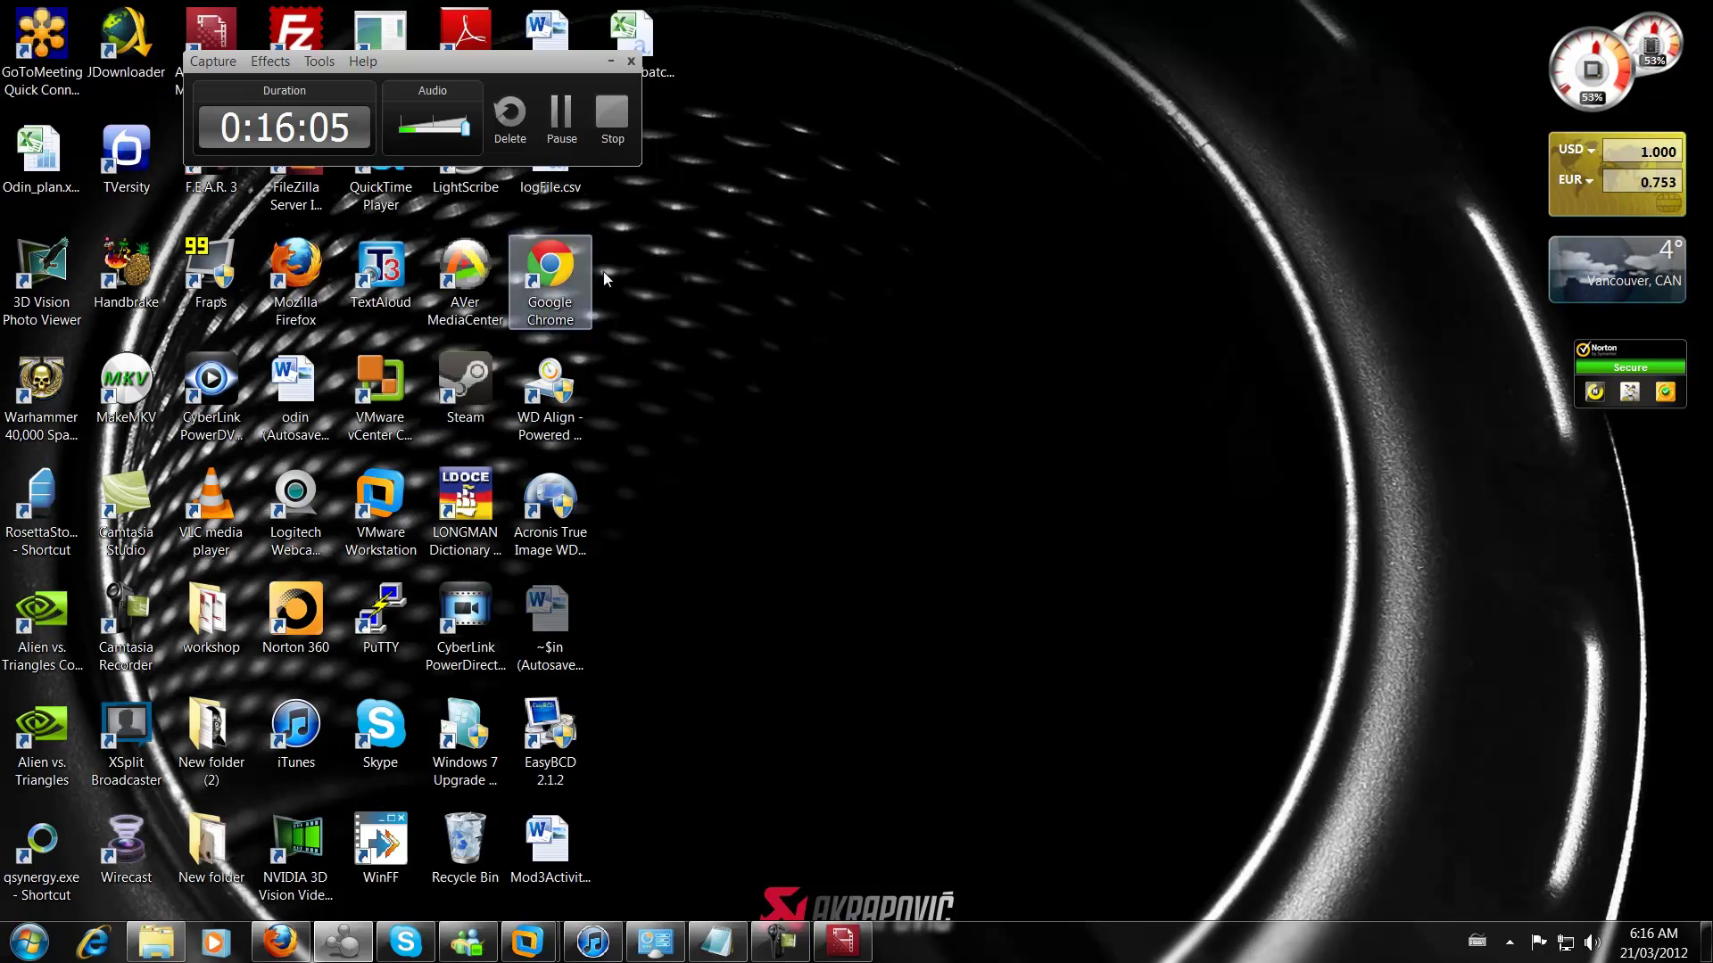